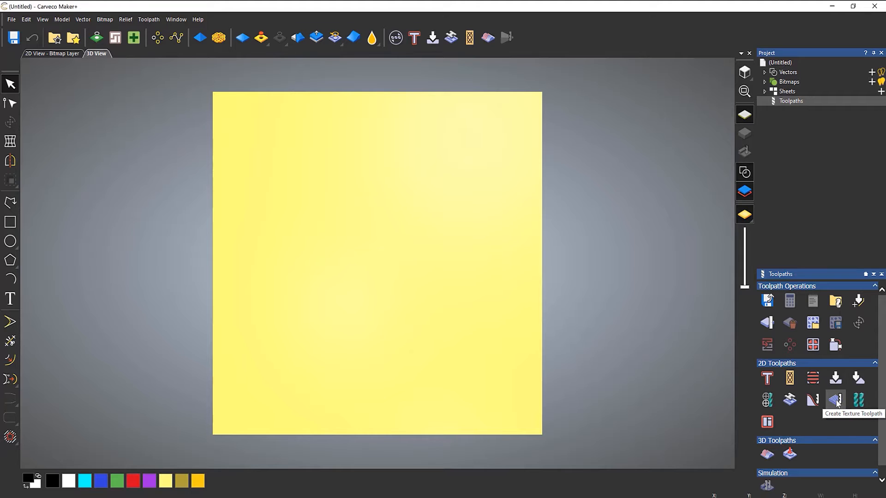
# Start a texture toolpath over the whole model with the Ball Nose 1/4 Inch tool and apply the tool's default values.
pyautogui.click(835, 399)
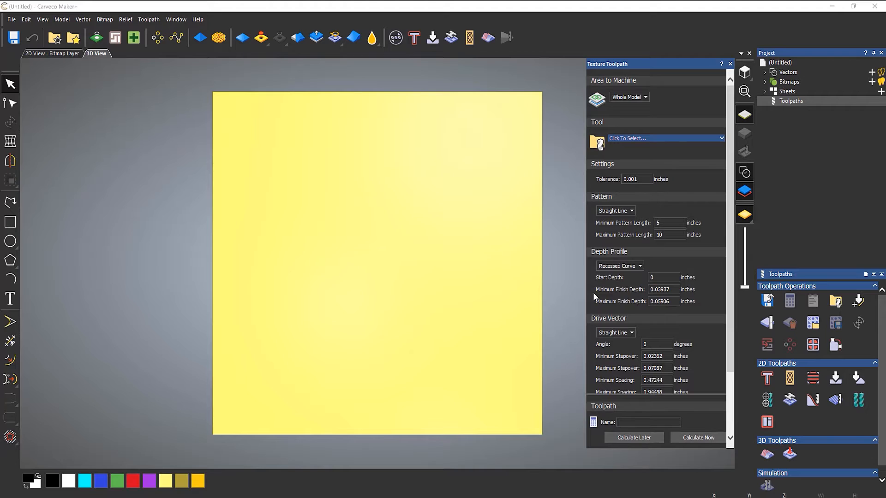
pyautogui.click(639, 100)
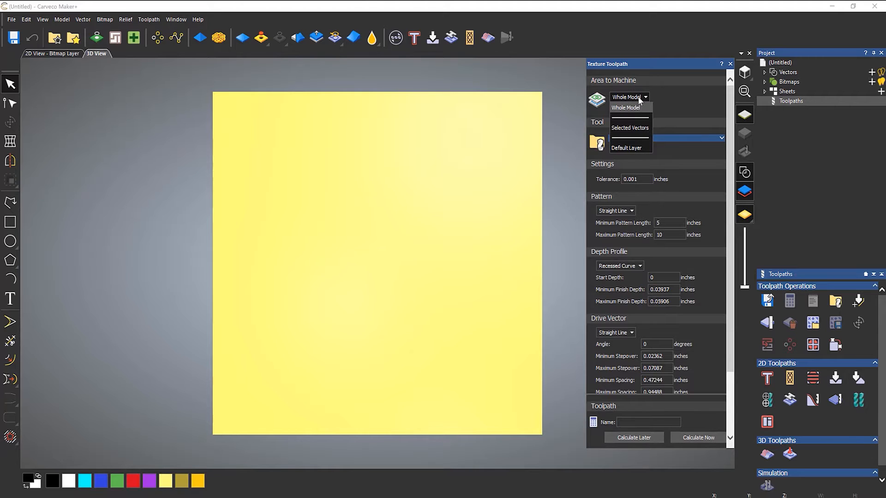
pyautogui.click(667, 103)
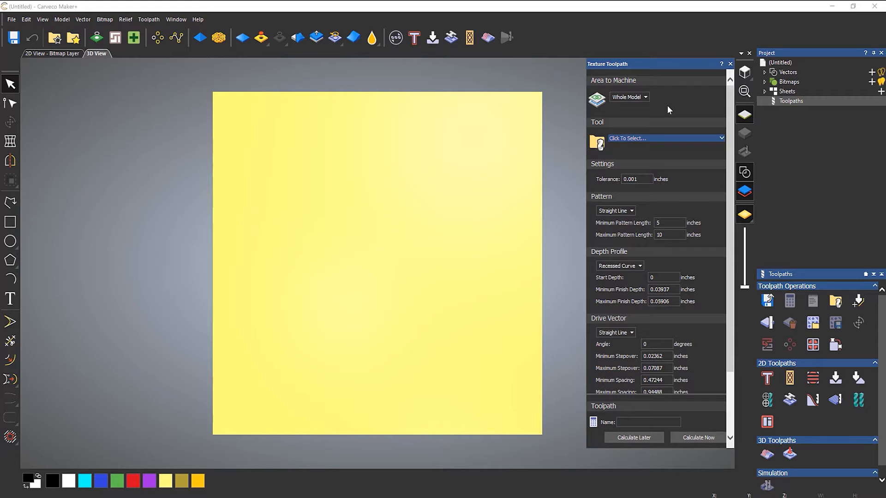
pyautogui.click(632, 138)
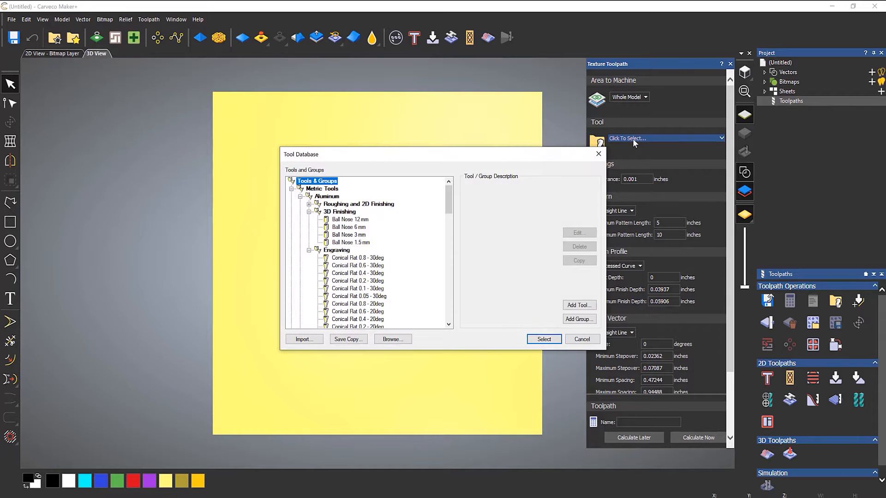
pyautogui.click(291, 188)
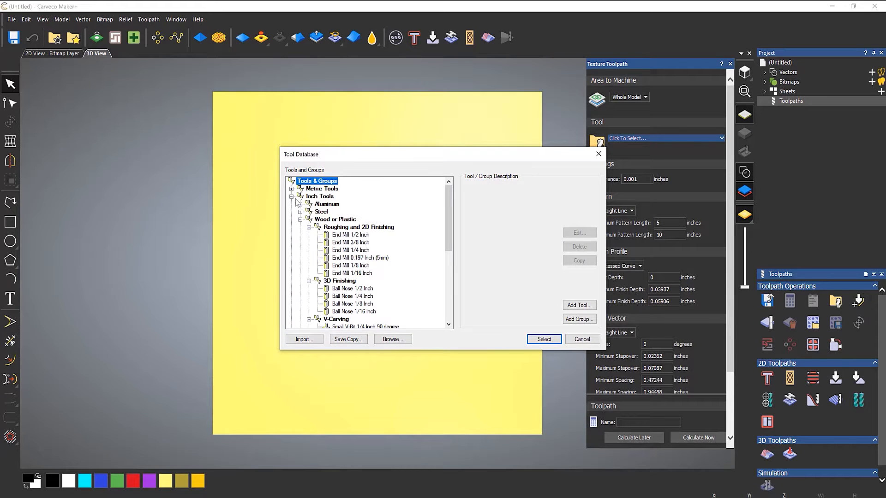
pyautogui.scroll(-2, 386, 241)
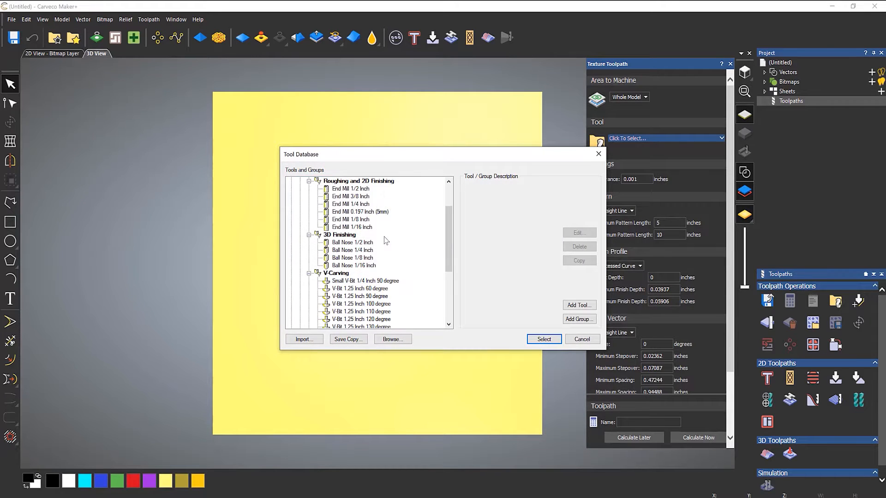
pyautogui.click(362, 250)
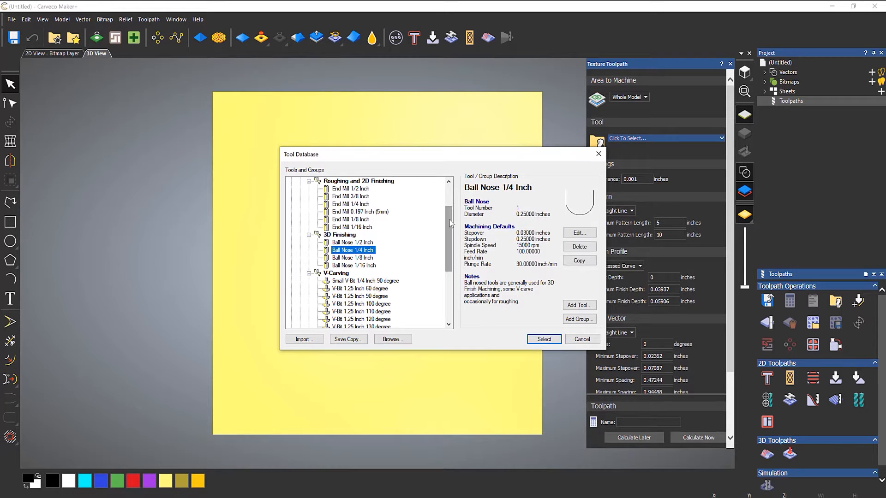
pyautogui.click(543, 338)
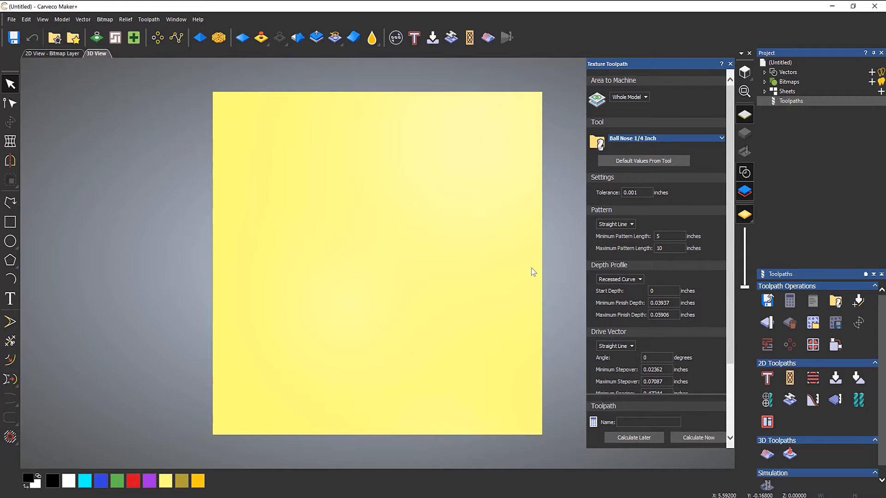
pyautogui.click(607, 162)
pyautogui.scroll(-3, 707, 356)
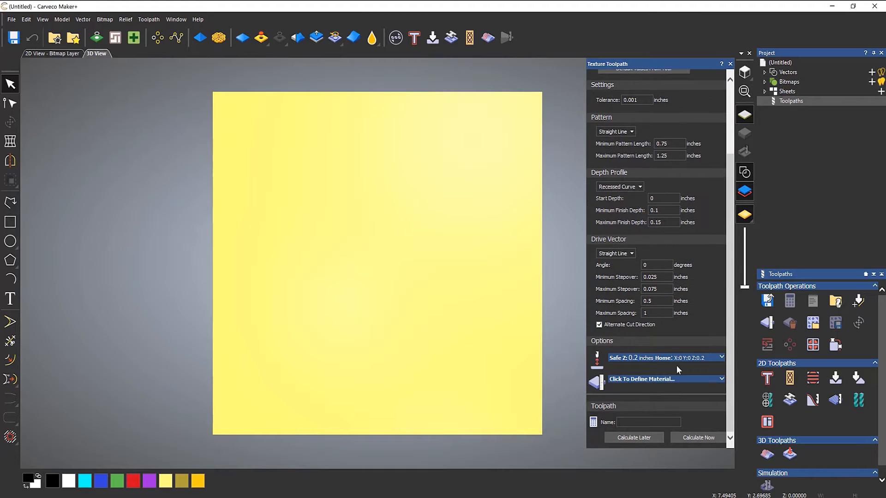
# Define the material thickness as 0.5 inches and calculate the texture toolpath.
pyautogui.click(650, 382)
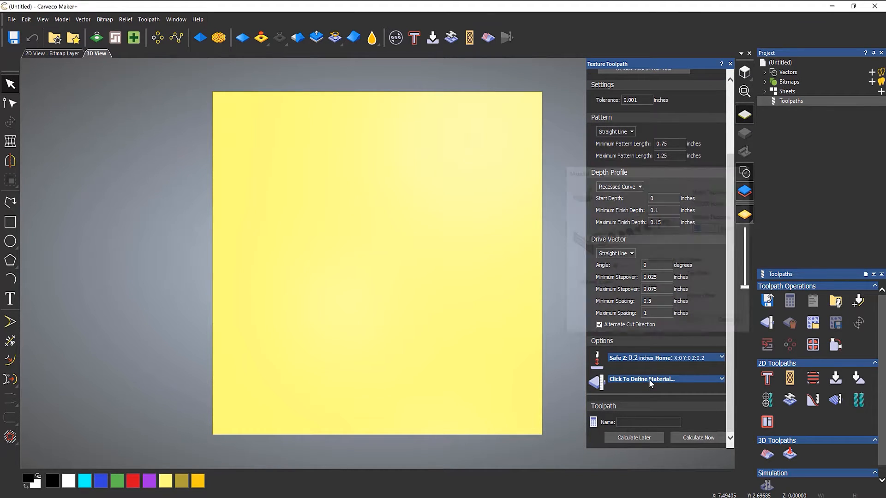
pyautogui.write('0.5')
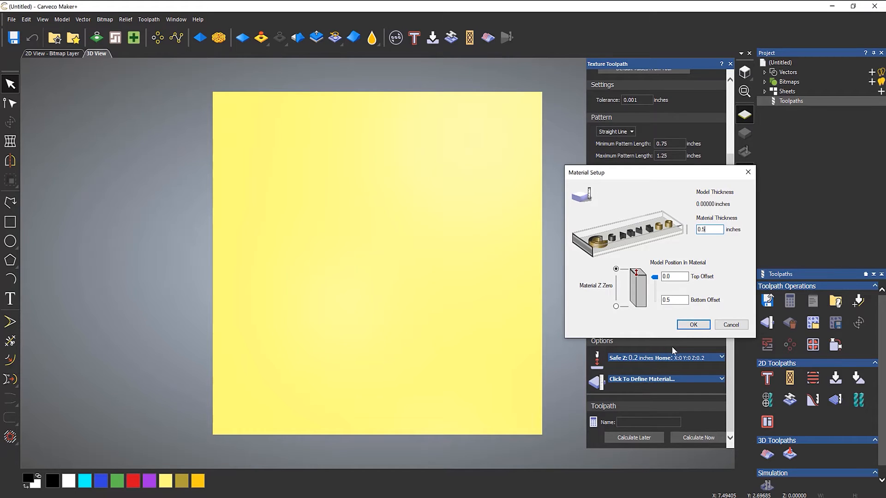
pyautogui.click(686, 327)
pyautogui.click(691, 438)
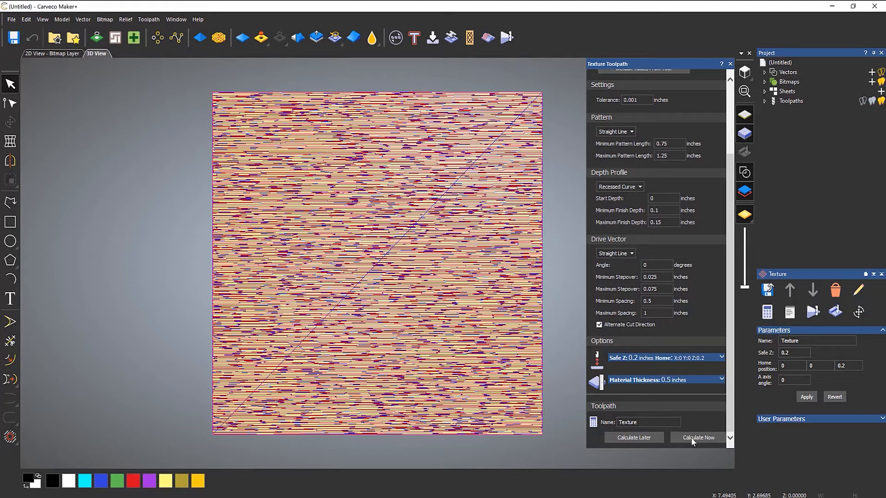
# Set up a simulation of the Texture toolpath using a whole-model block at Standard resolution.
pyautogui.moveTo(467, 403); pyautogui.dragTo(541, 223)
pyautogui.scroll(2, 540, 226)
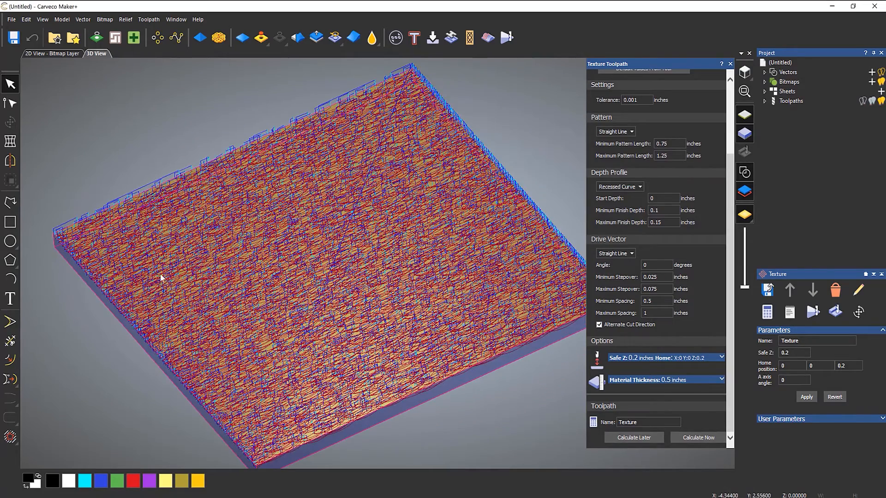
pyautogui.scroll(2, 379, 276)
pyautogui.scroll(3, 458, 243)
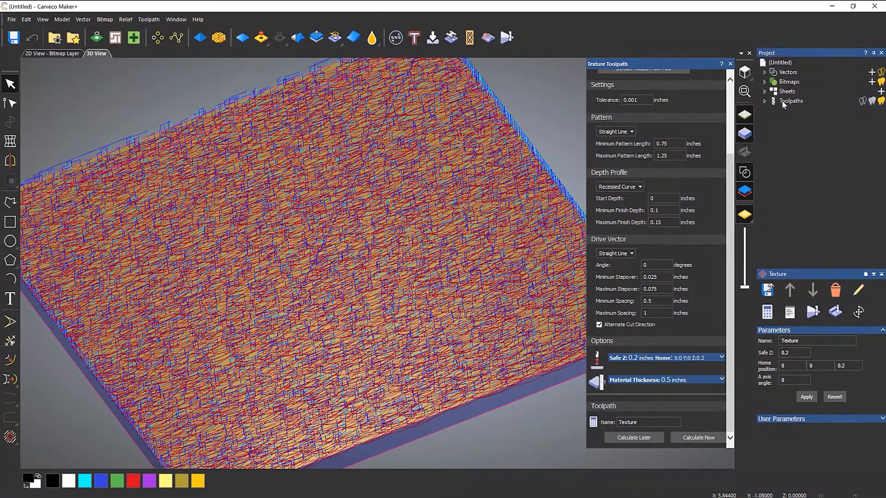
pyautogui.click(765, 100)
pyautogui.rightClick(788, 114)
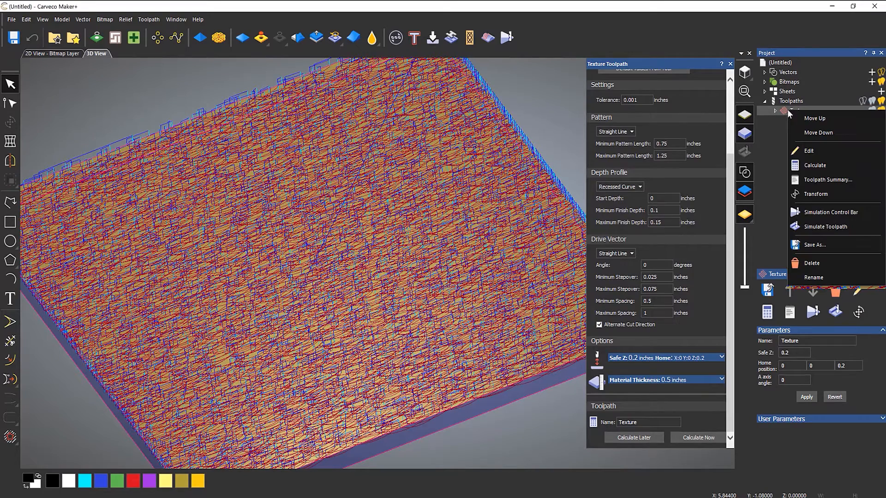
pyautogui.click(823, 212)
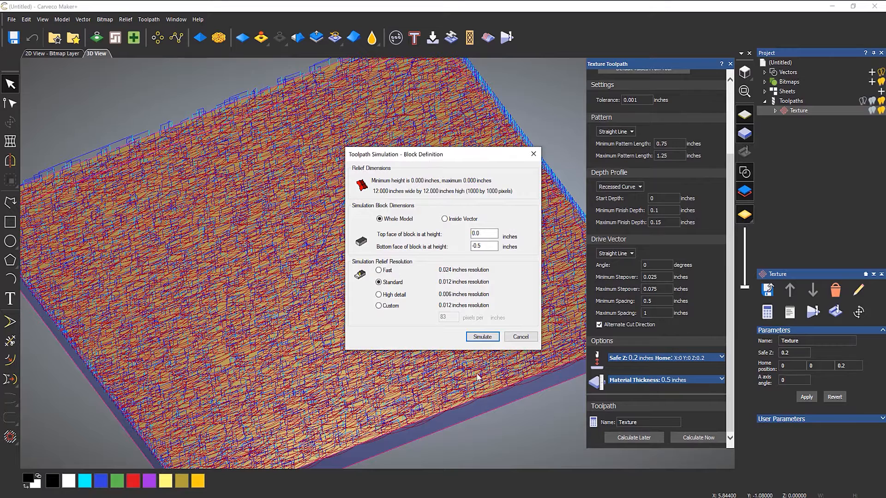
pyautogui.click(482, 337)
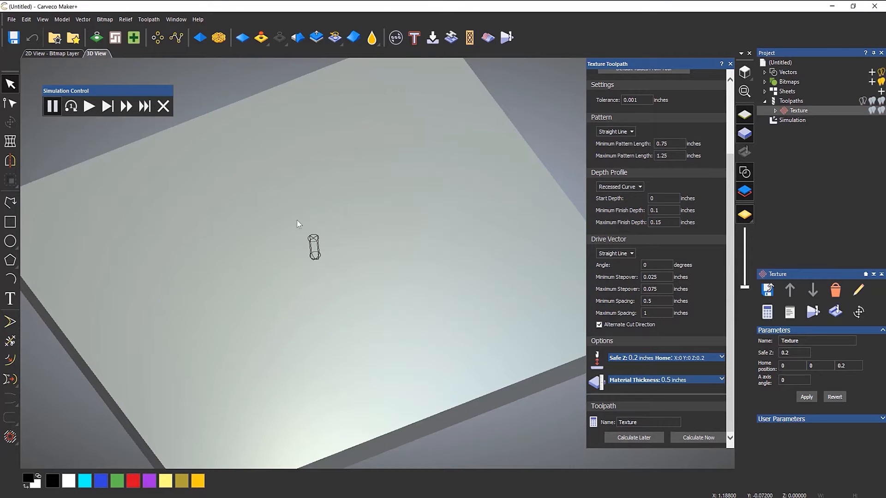
# Play the texture simulation through to the end, alternating between normal and fast speed.
pyautogui.moveTo(90, 88); pyautogui.dragTo(79, 76)
pyautogui.click(78, 91)
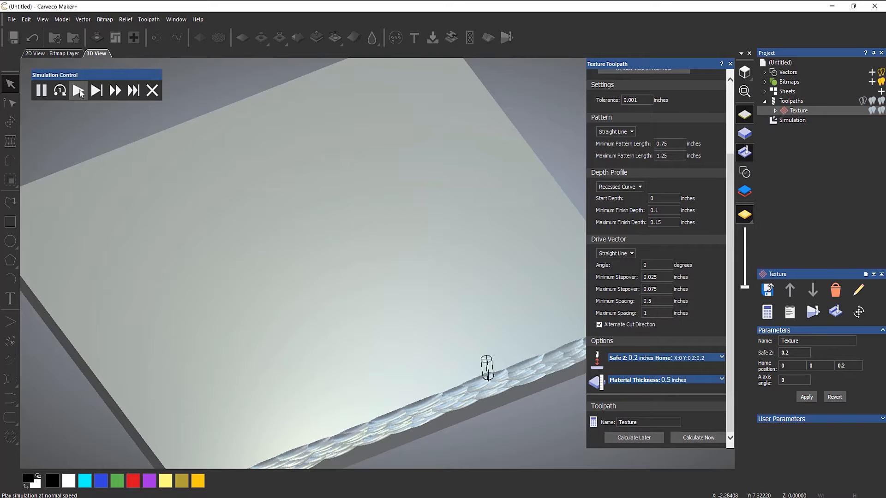
pyautogui.click(111, 92)
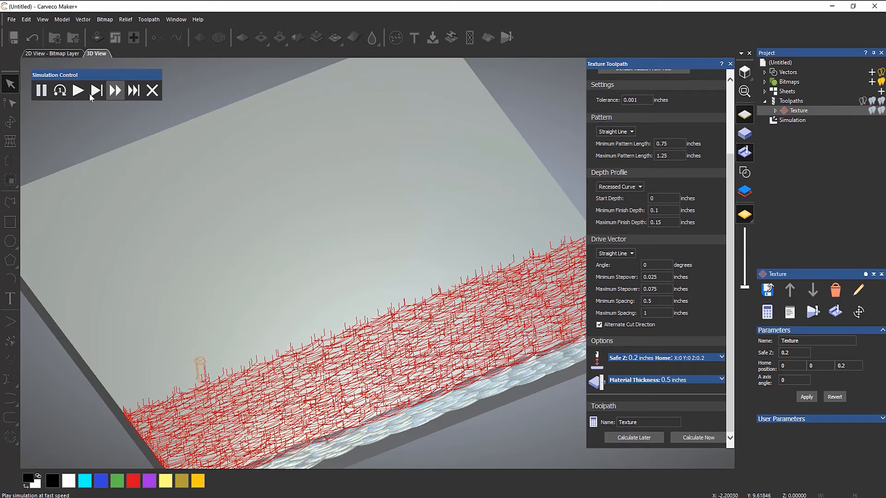
pyautogui.click(78, 91)
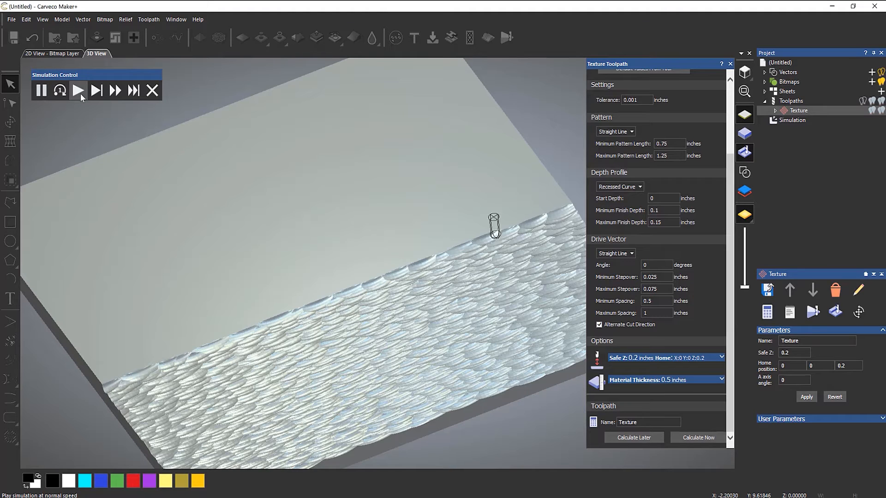
pyautogui.click(116, 91)
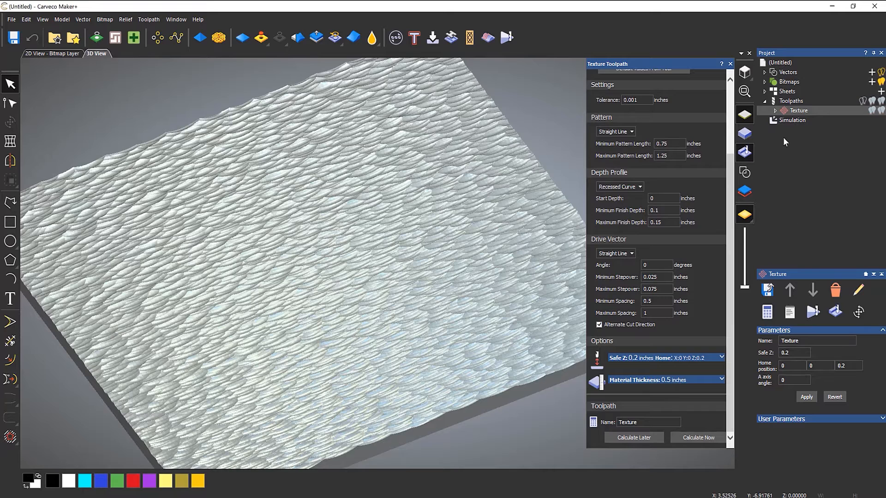
pyautogui.rightClick(782, 121)
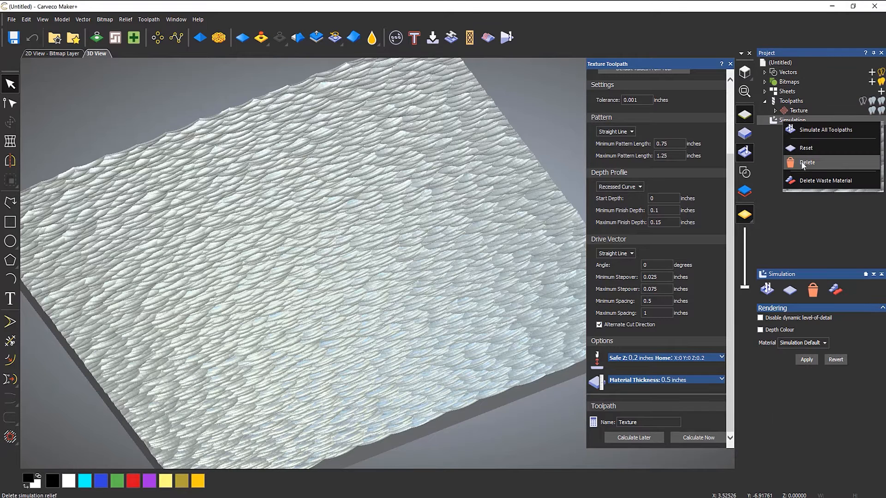
pyautogui.click(771, 155)
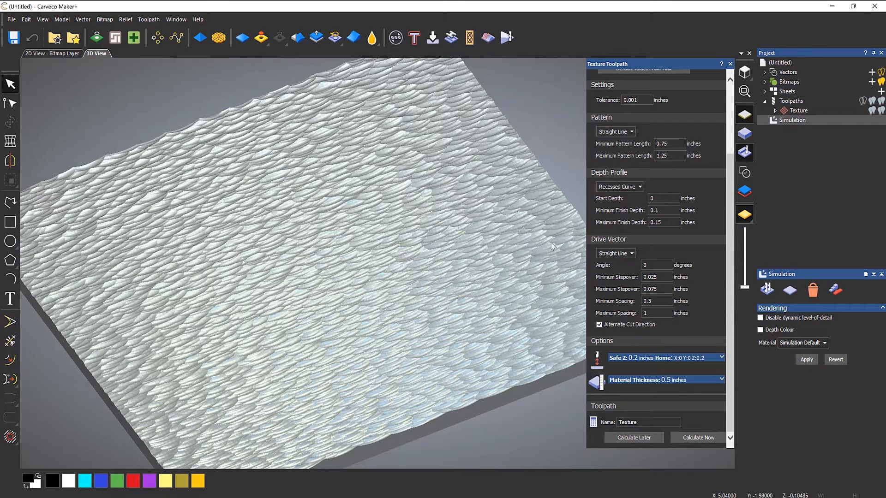
pyautogui.click(632, 132)
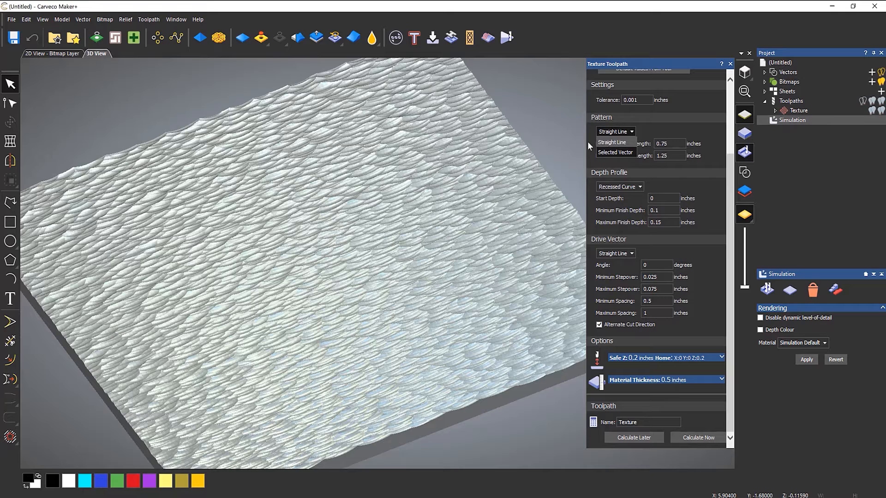
pyautogui.click(639, 123)
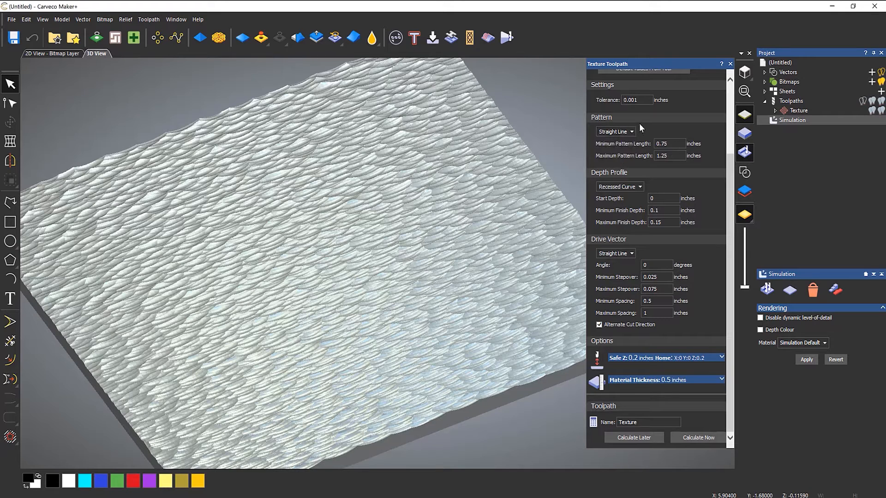
pyautogui.click(673, 144)
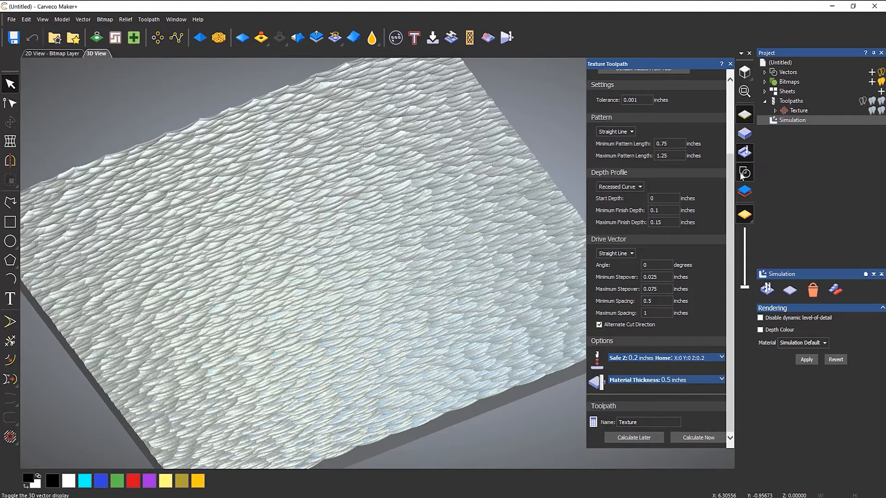
# Draw a short smooth three-point polyline, about 1.58 by 0.75 inches, just outside the block's far edge.
pyautogui.click(11, 201)
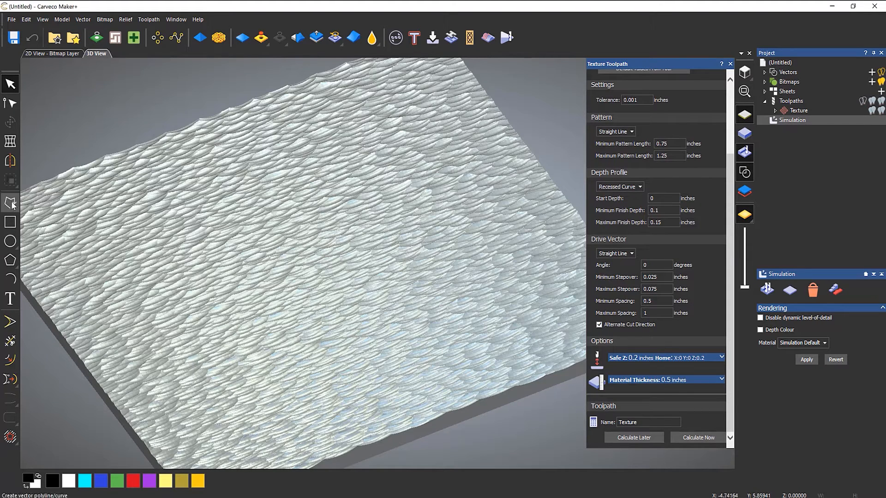
pyautogui.click(781, 89)
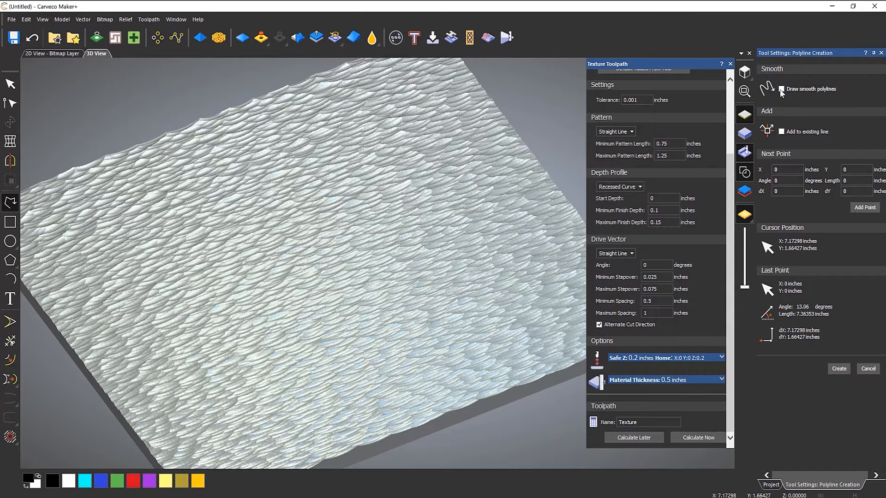
pyautogui.click(74, 146)
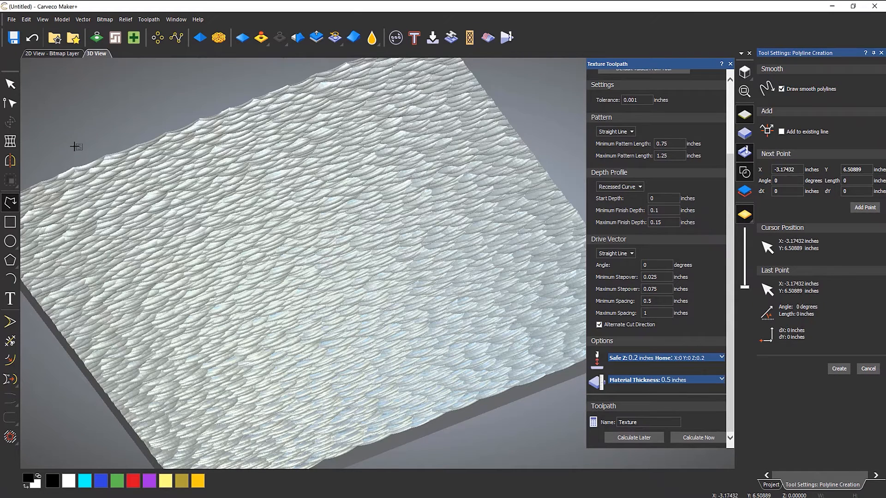
pyautogui.click(96, 136)
pyautogui.click(117, 108)
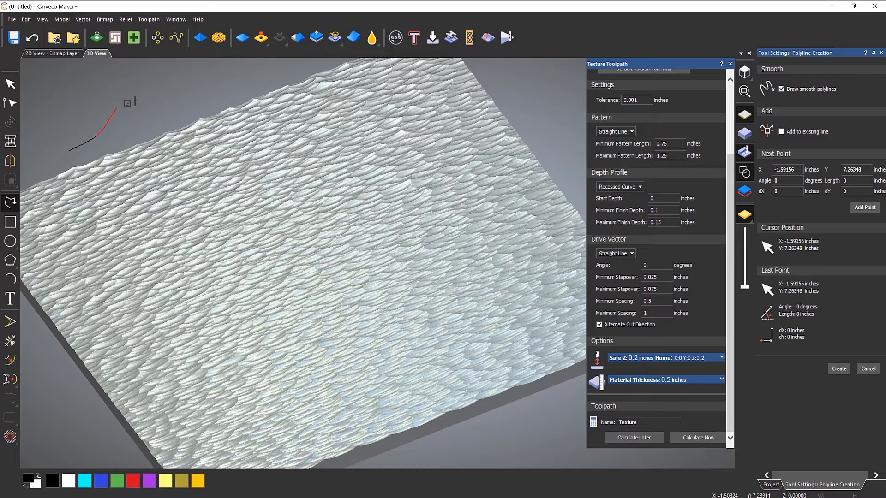
pyautogui.rightClick(153, 95)
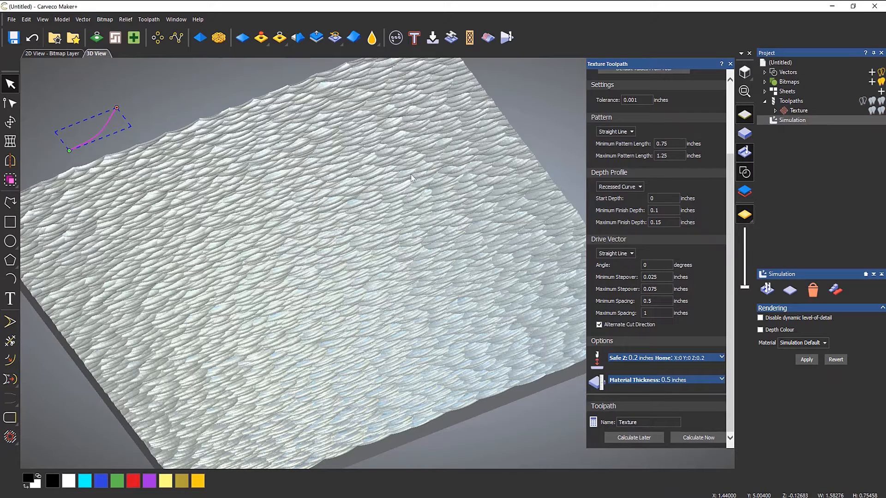
# Set the drawn curve as the texture's pattern vector using the Selected Vector pattern, and recalculate the toolpath.
pyautogui.click(616, 132)
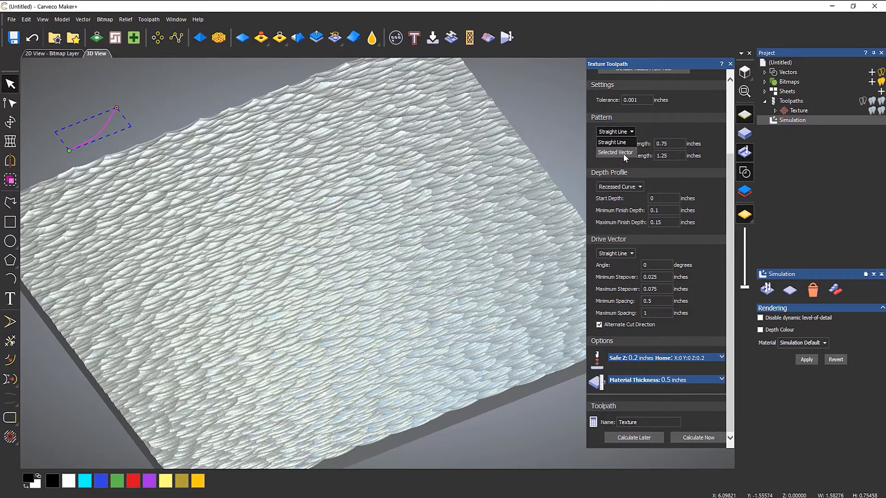
pyautogui.click(624, 154)
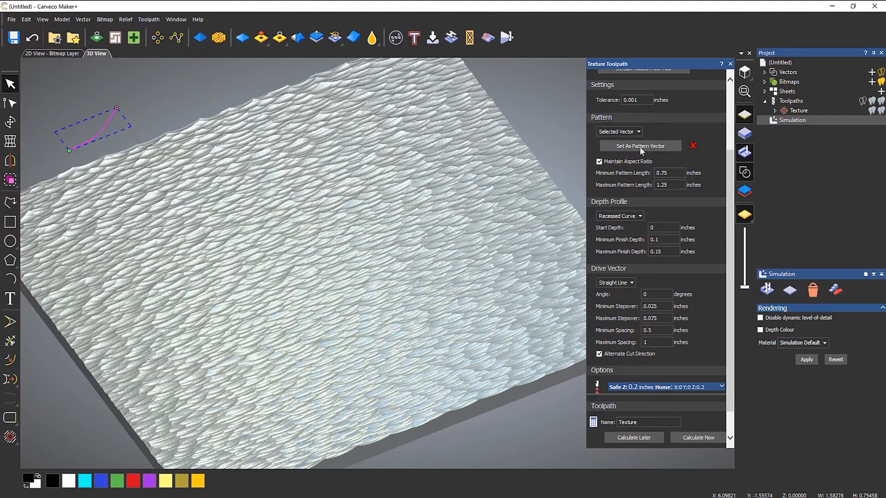
pyautogui.click(639, 147)
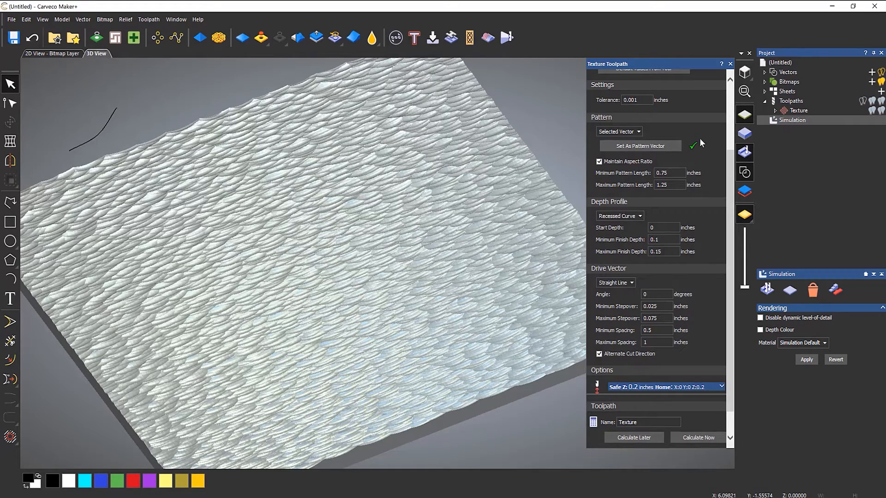
pyautogui.click(695, 437)
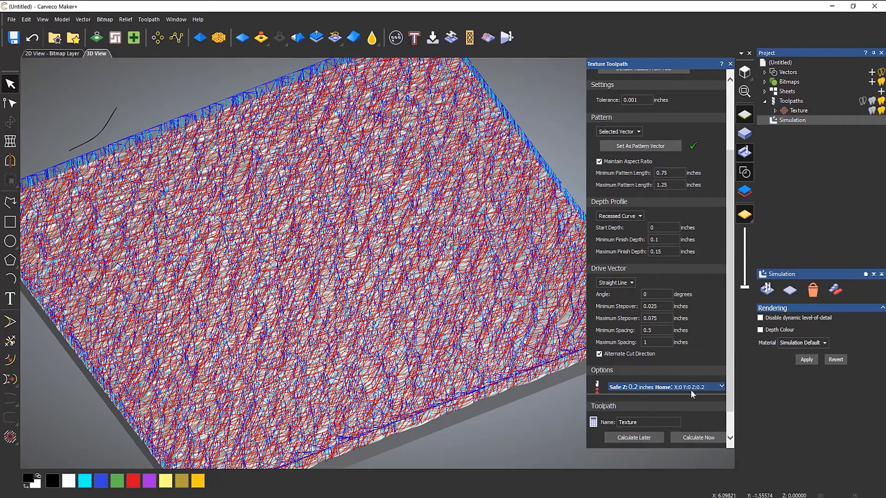
# Delete the old simulation and simulate the Texture toolpath on a whole-model block at Standard resolution.
pyautogui.rightClick(786, 122)
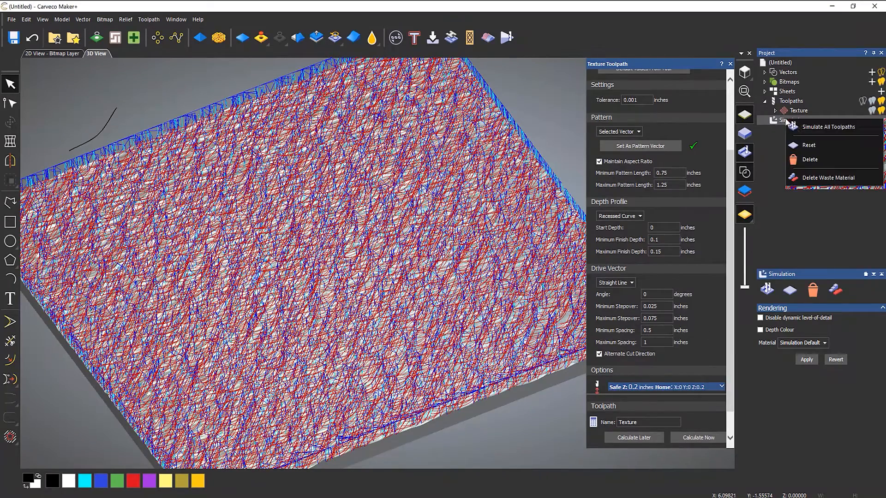
pyautogui.click(807, 162)
pyautogui.rightClick(794, 111)
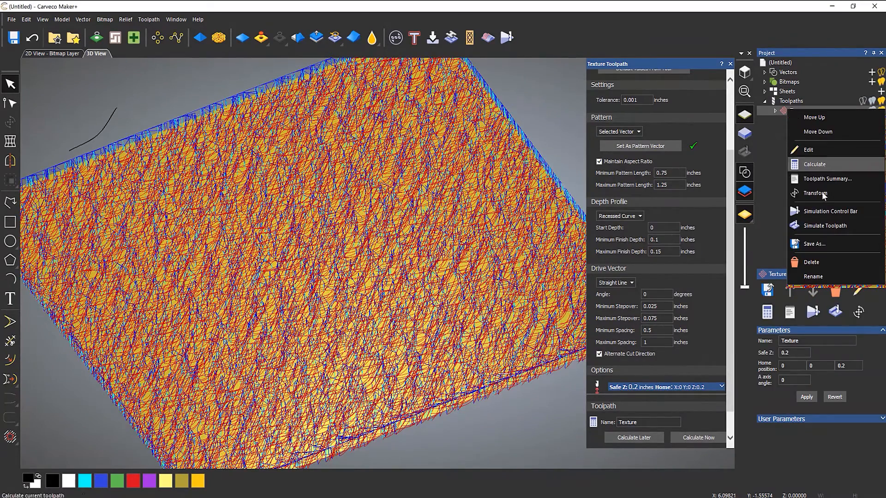
pyautogui.click(827, 226)
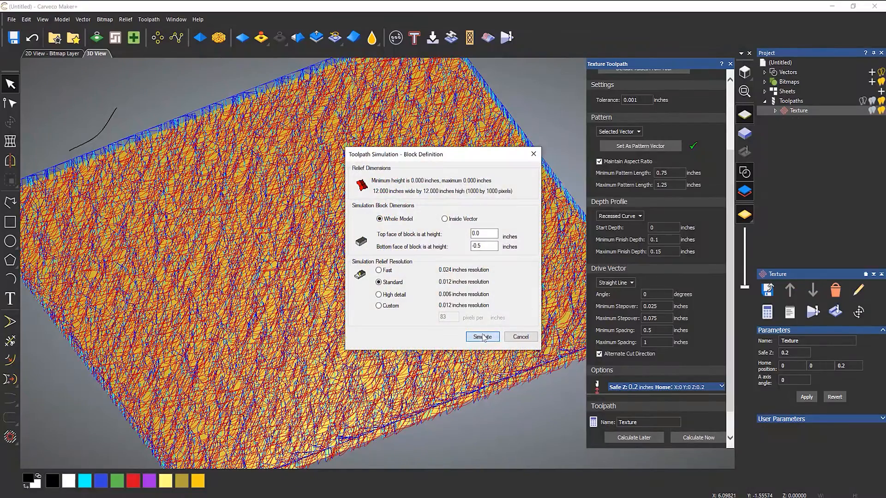
pyautogui.click(482, 334)
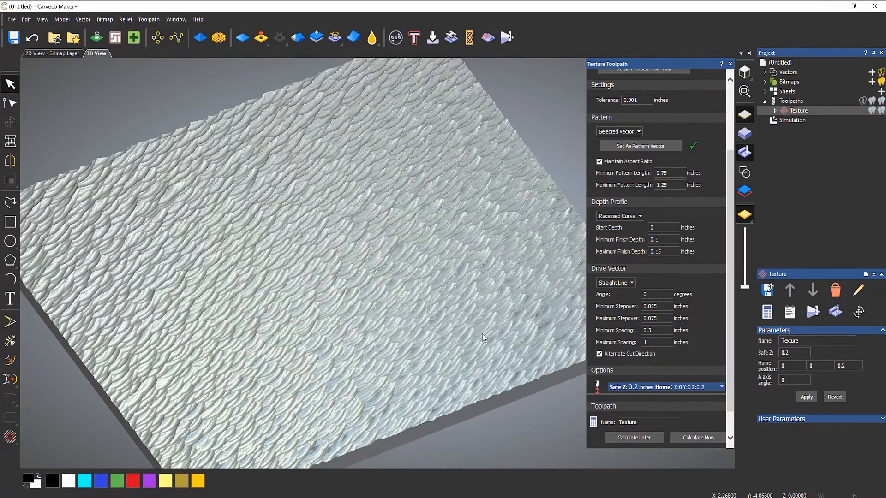
# Show the vectors and draw a smooth six-point wavy polyline, about 2.32 by 0.53 inches, beside the first curve outside the block's far edge.
pyautogui.click(750, 173)
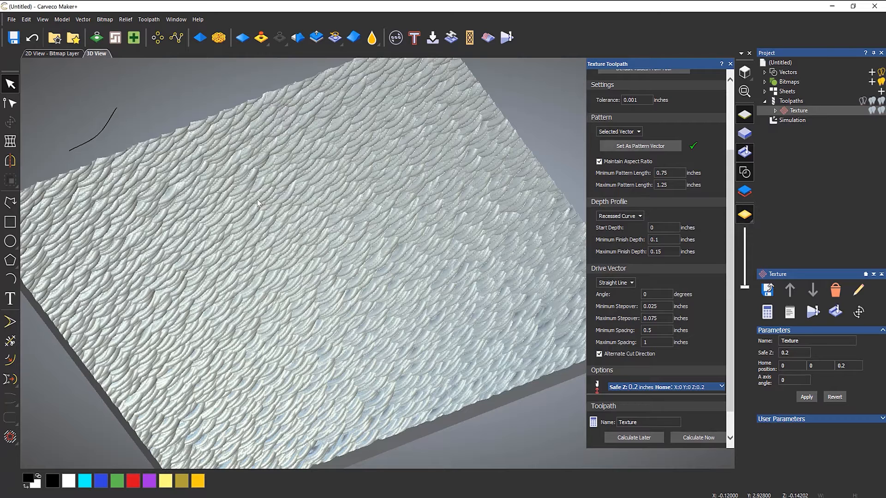
pyautogui.click(10, 202)
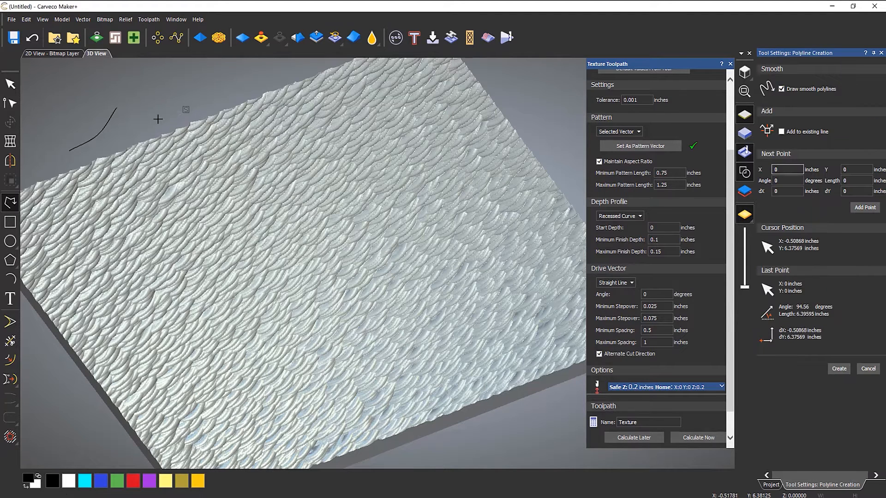
pyautogui.click(135, 122)
pyautogui.click(158, 96)
pyautogui.click(180, 101)
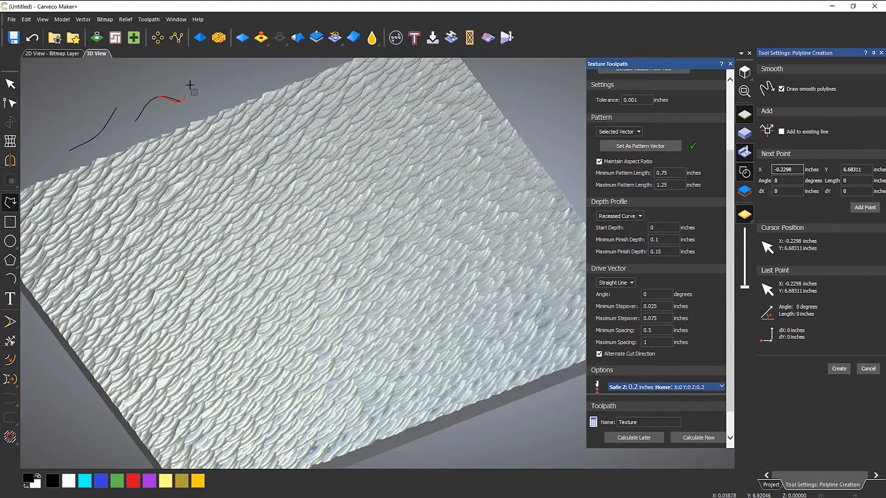
pyautogui.click(193, 82)
pyautogui.click(212, 87)
pyautogui.click(216, 75)
pyautogui.rightClick(291, 92)
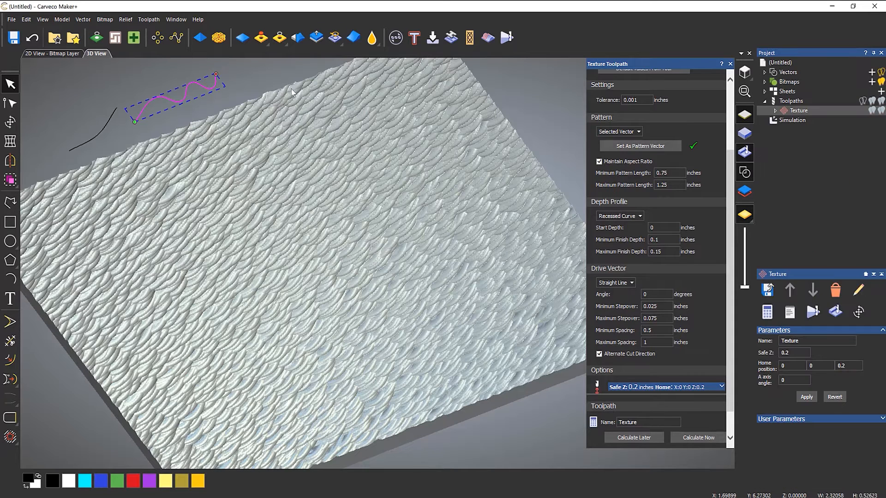
# Recalculate the texture toolpath with the wavy curve as its pattern vector, and simulate all toolpaths on a reset block.
pyautogui.click(645, 146)
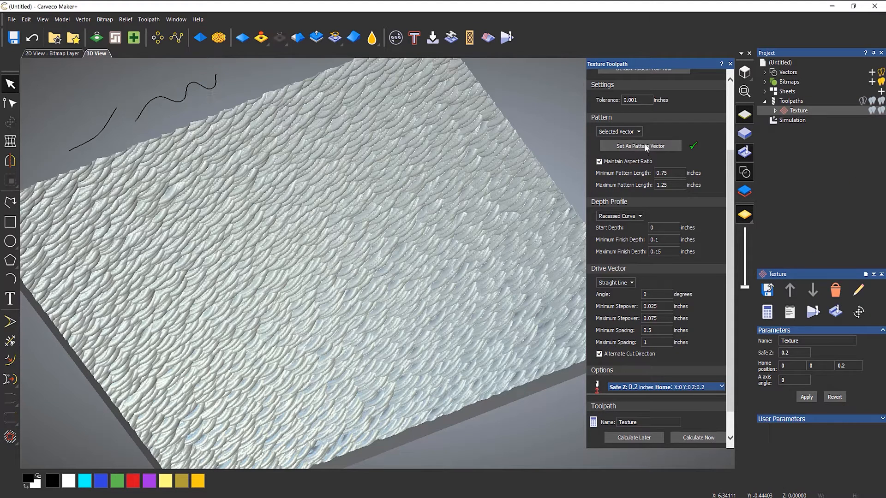
pyautogui.click(698, 437)
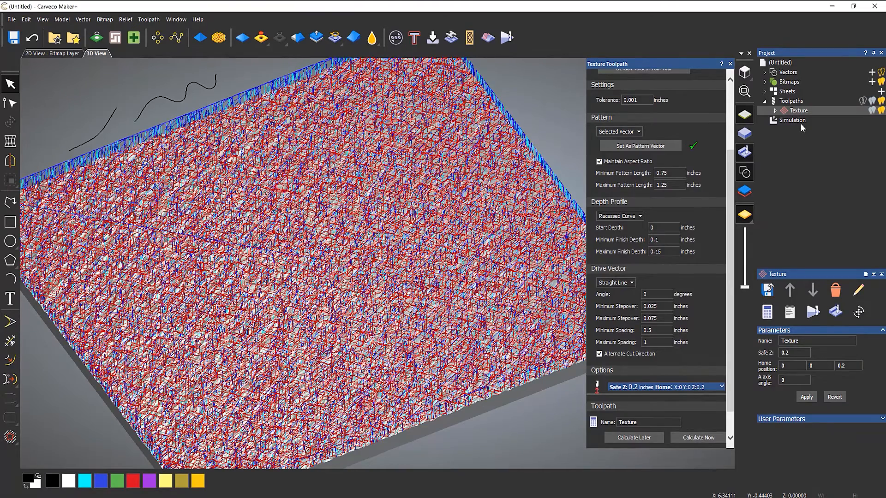
pyautogui.click(800, 123)
pyautogui.rightClick(800, 123)
pyautogui.click(802, 136)
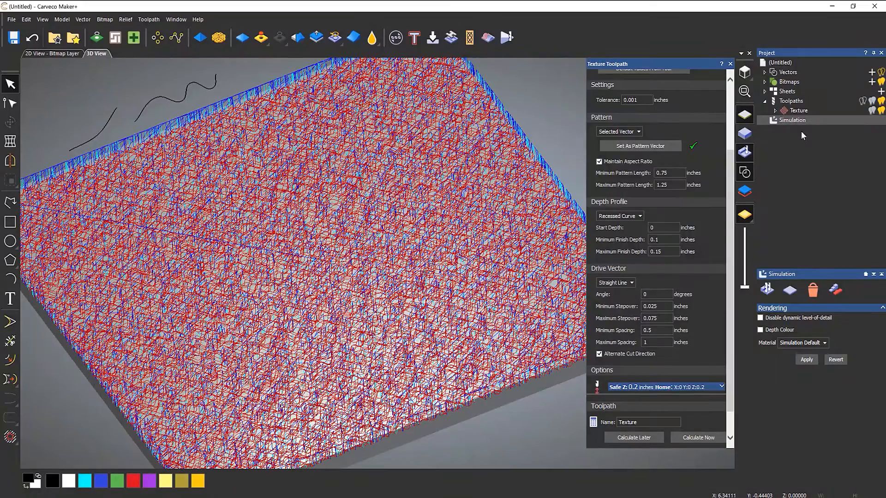
pyautogui.rightClick(801, 122)
pyautogui.click(817, 129)
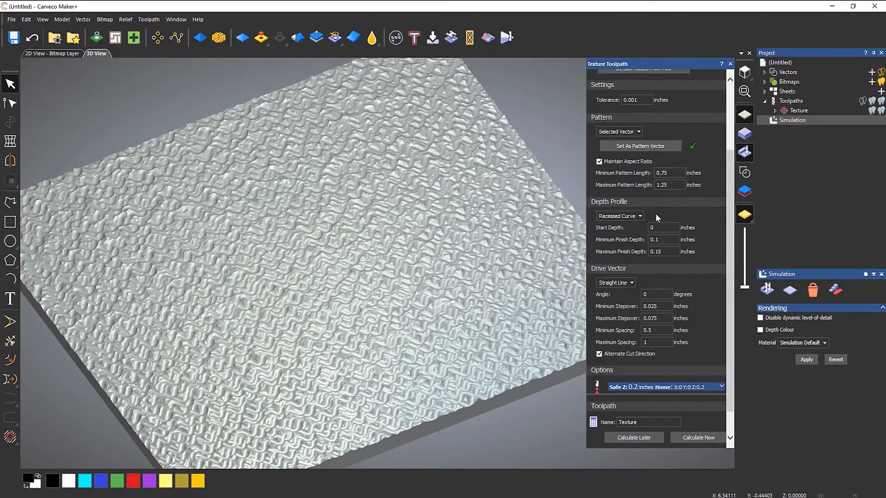
# Set the minimum pattern length to 3 inches and the maximum to 6 inches, and recalculate the texture toolpath.
pyautogui.click(739, 174)
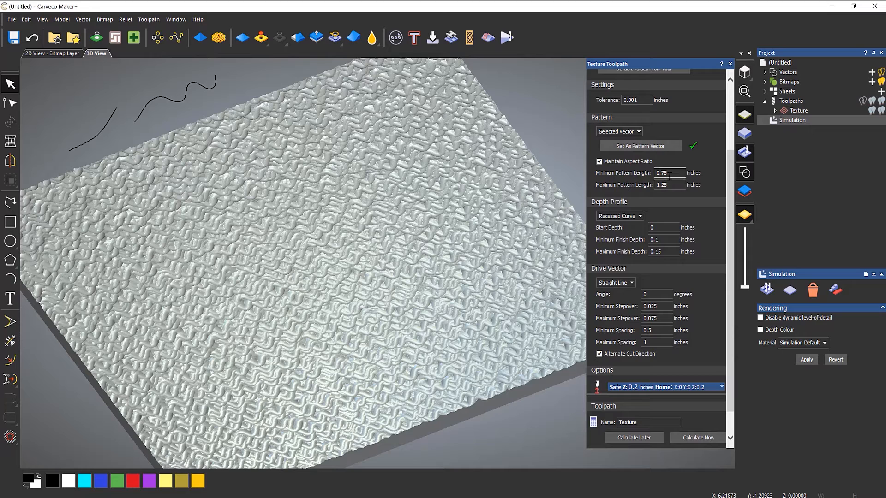
pyautogui.moveTo(669, 175); pyautogui.dragTo(607, 174)
pyautogui.moveTo(667, 184); pyautogui.dragTo(574, 181)
pyautogui.write('6')
pyautogui.click(704, 438)
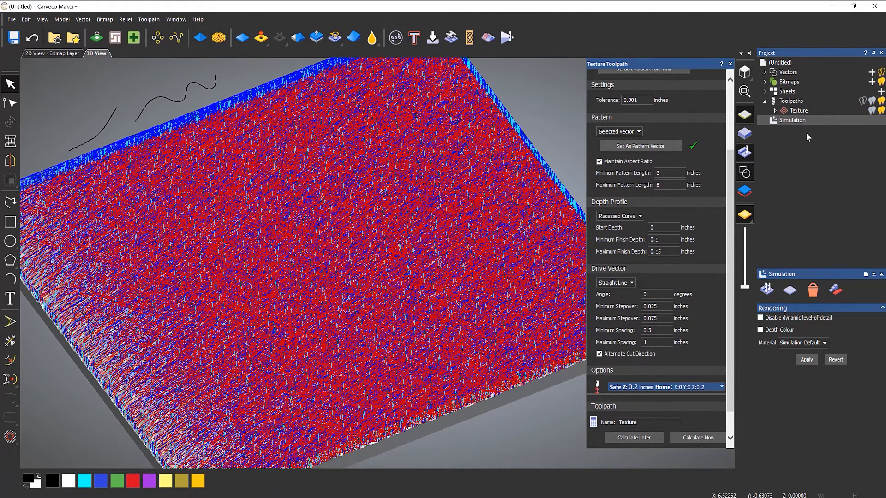
# Reset the simulation block and simulate all toolpaths with the 3 to 6 inch pattern lengths.
pyautogui.rightClick(800, 122)
pyautogui.click(799, 120)
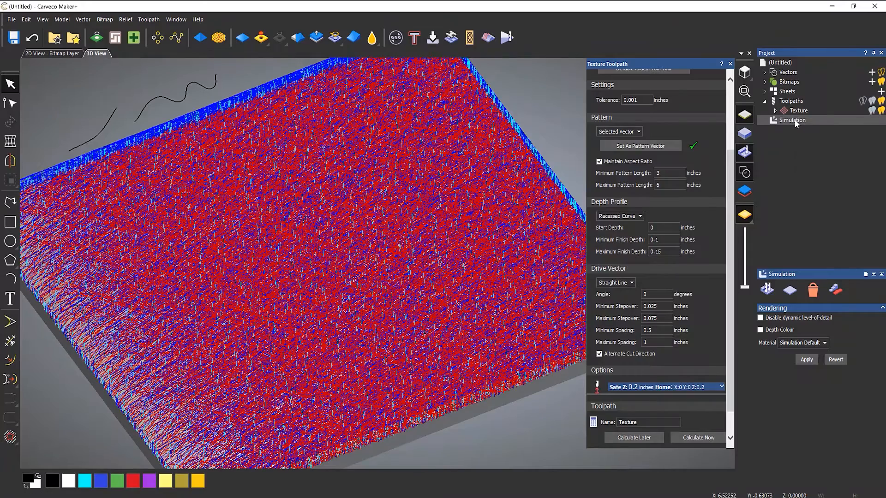
pyautogui.rightClick(800, 122)
pyautogui.click(804, 129)
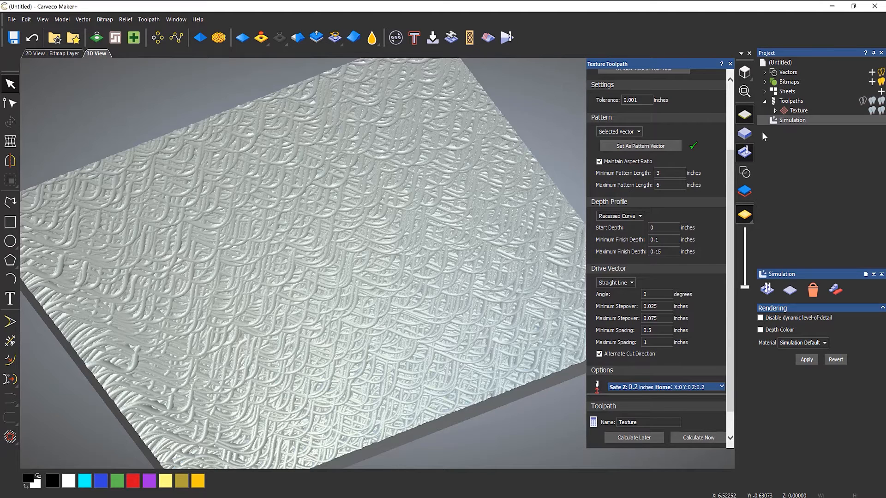
# Recalculate the texture with a minimum pattern length of 10 inches and a maximum of 12 inches, and rerun the simulation on a reset block.
pyautogui.doubleClick(684, 172)
pyautogui.click(696, 438)
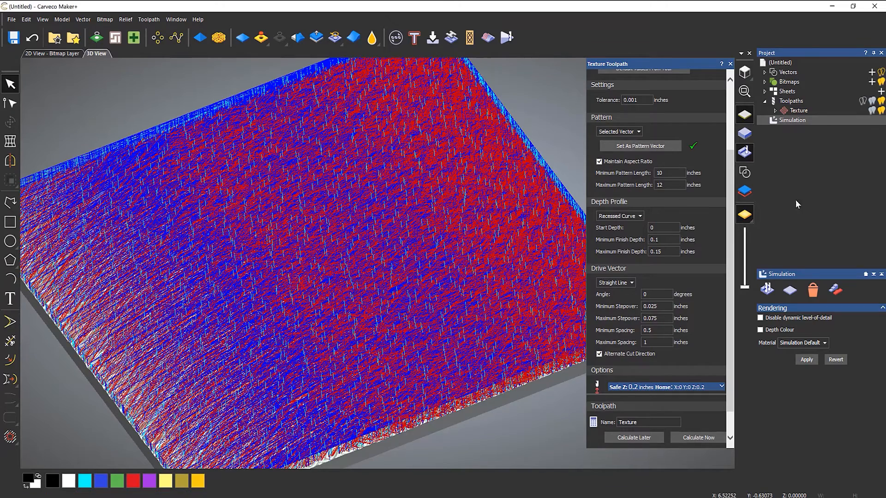
pyautogui.rightClick(786, 121)
pyautogui.rightClick(790, 120)
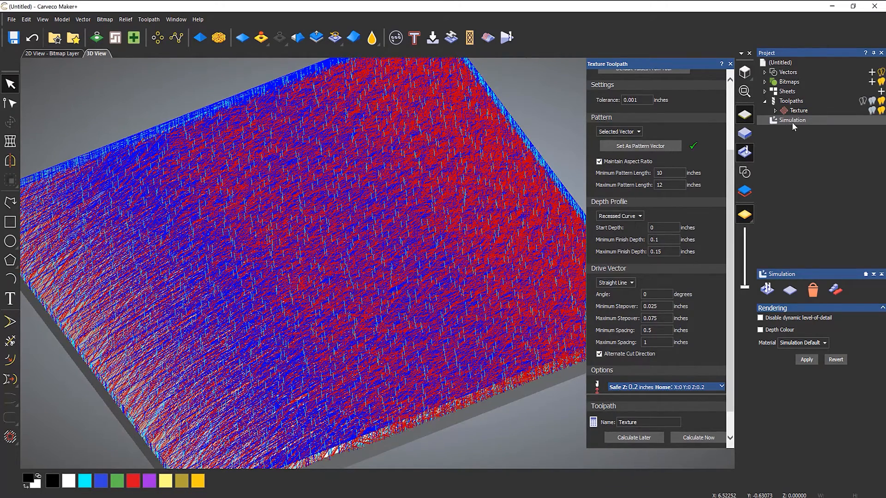
pyautogui.rightClick(790, 121)
pyautogui.click(804, 127)
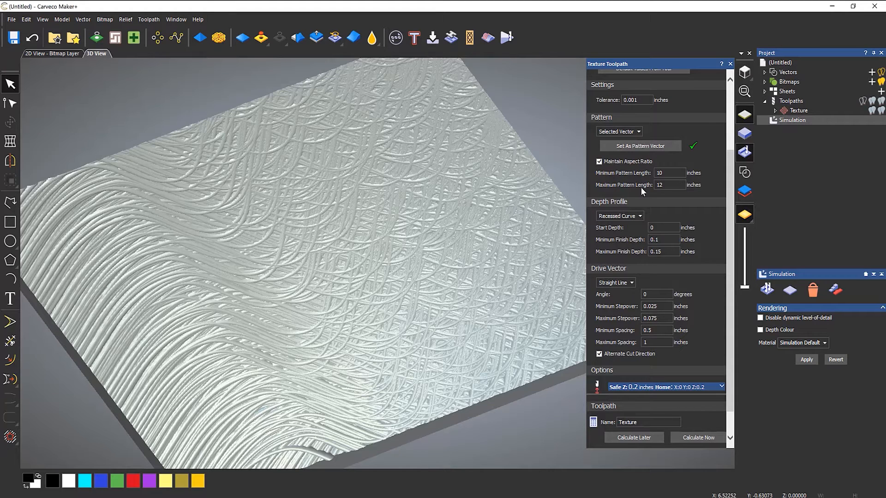
# Set the minimum pattern length to 1 inch and the maximum to 2 inches, and recalculate the toolpath.
pyautogui.doubleClick(673, 173)
pyautogui.write('1')
pyautogui.press('Tab')
pyautogui.write('2')
pyautogui.click(709, 438)
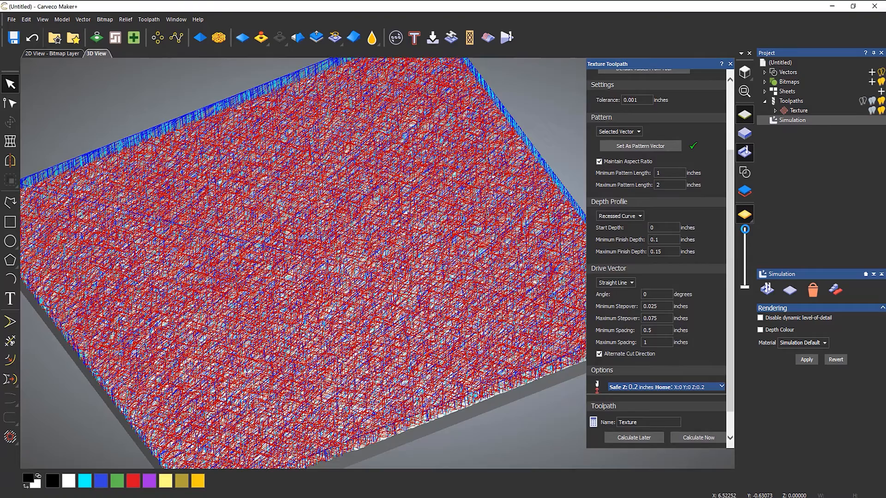
# Reset the simulation block and simulate all toolpaths with the 1 to 2 inch pattern lengths.
pyautogui.rightClick(784, 124)
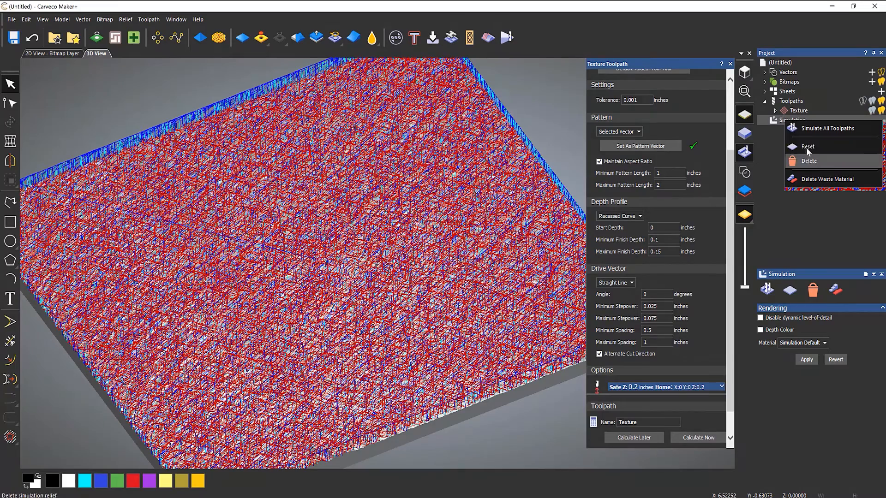
pyautogui.click(806, 148)
pyautogui.rightClick(794, 124)
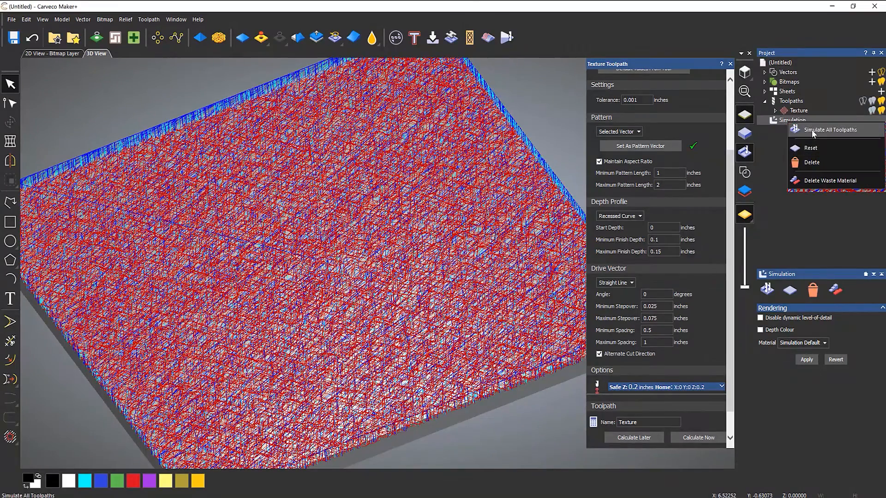
pyautogui.click(809, 139)
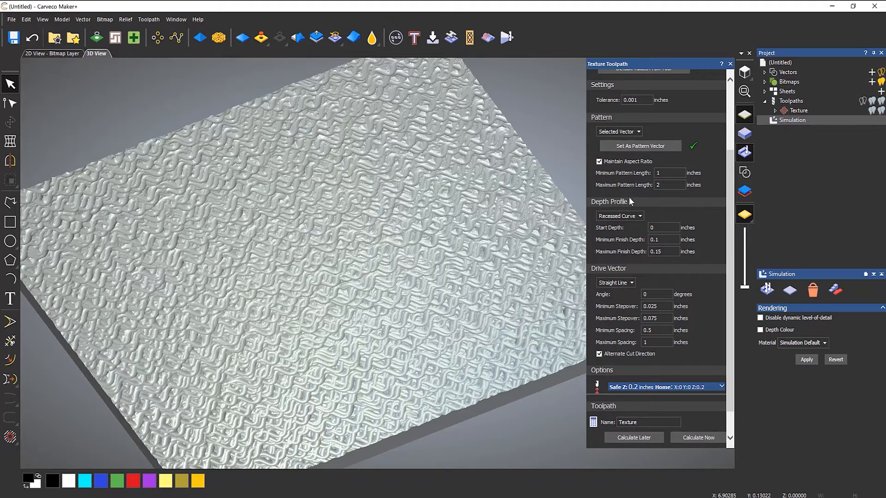
# Recalculate the texture with a Flat depth profile, and rerun the simulation on a reset block to inspect the cuts up close.
pyautogui.click(622, 217)
pyautogui.click(698, 437)
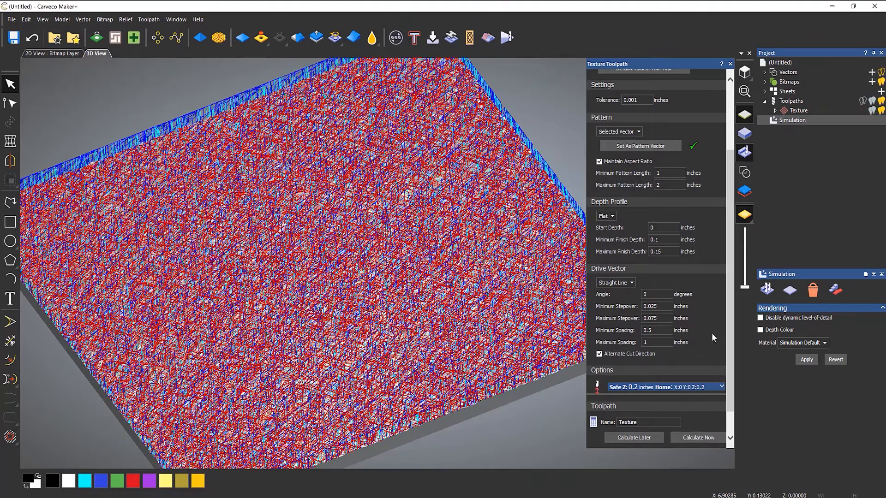
pyautogui.rightClick(788, 120)
pyautogui.click(803, 148)
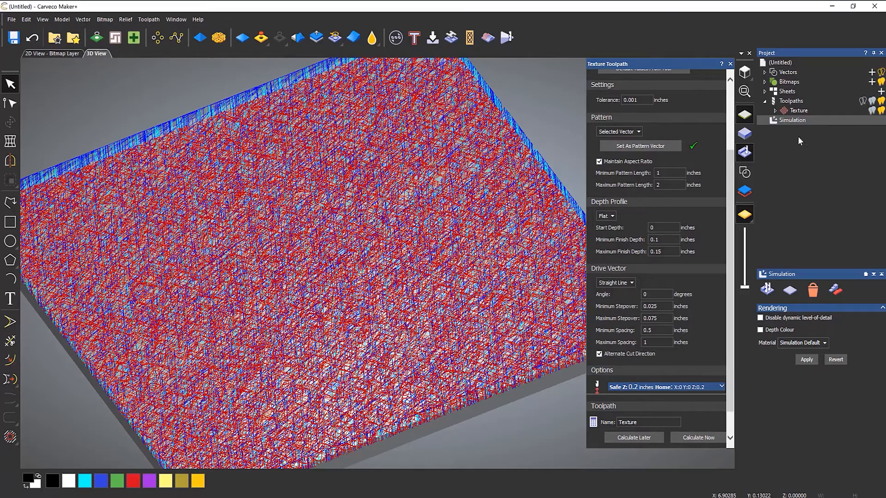
pyautogui.rightClick(787, 118)
pyautogui.click(815, 125)
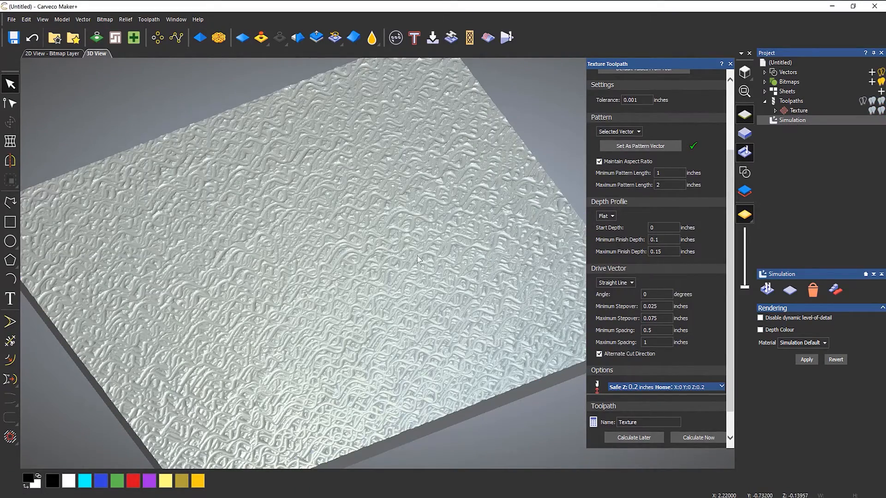
pyautogui.scroll(6, 482, 215)
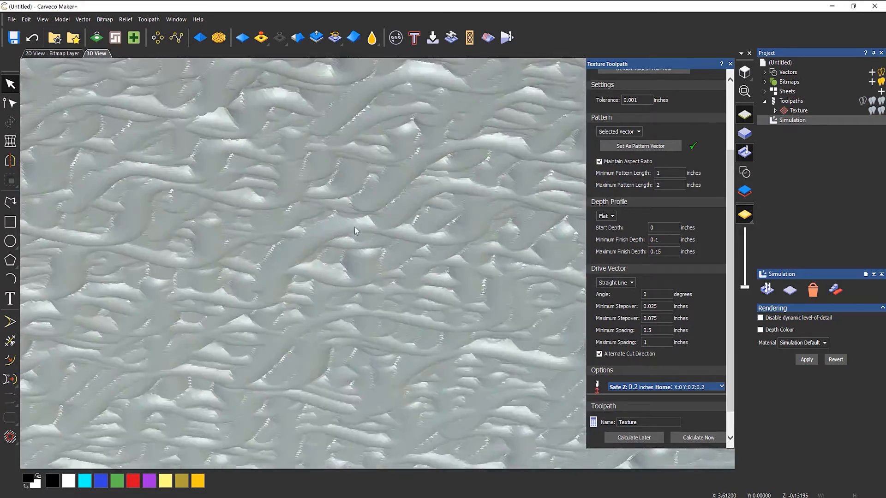
pyautogui.moveTo(355, 227)
pyautogui.mouseDown()
pyautogui.moveTo(342, 203)
pyautogui.moveTo(344, 241)
pyautogui.mouseUp()
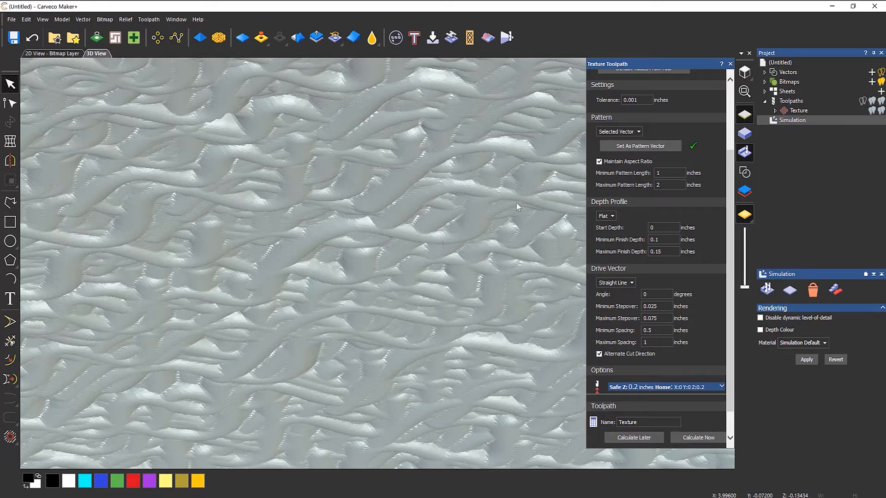
# Set the pattern to Straight Line and the depth profile to Recessed Curve, and recalculate the texture toolpath.
pyautogui.click(630, 132)
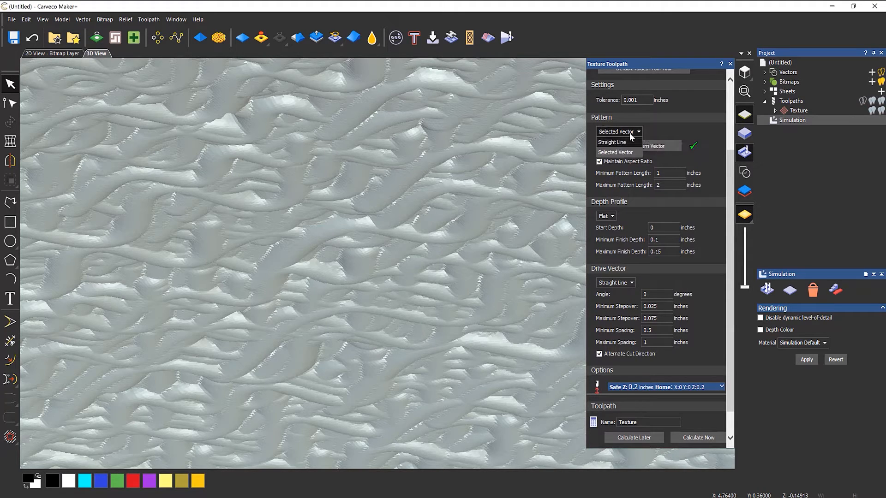
pyautogui.click(625, 143)
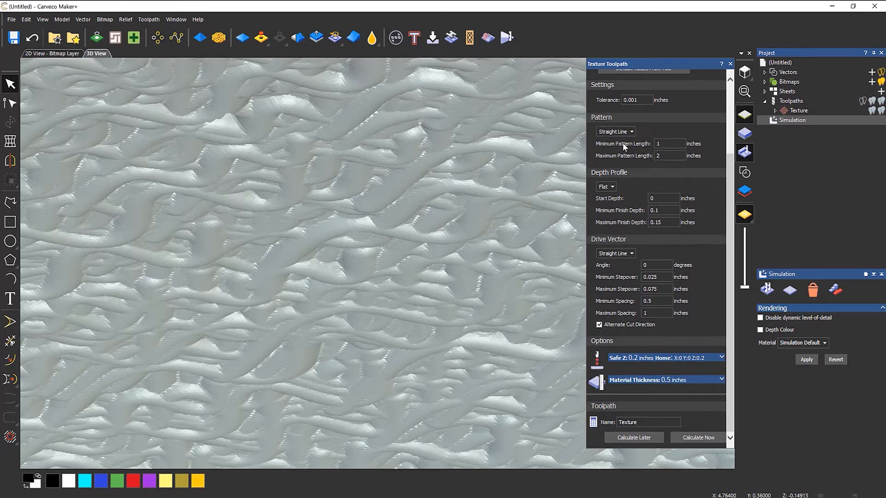
pyautogui.click(614, 187)
pyautogui.click(609, 211)
pyautogui.click(693, 437)
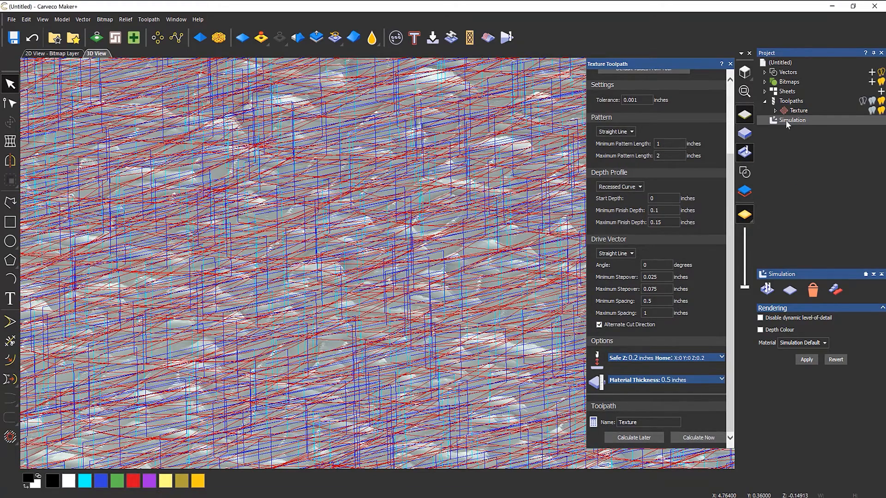
# Reset the simulation, simulate all toolpaths with the straight-line recessed texture, and inspect the cut surface up close.
pyautogui.rightClick(785, 120)
pyautogui.click(803, 151)
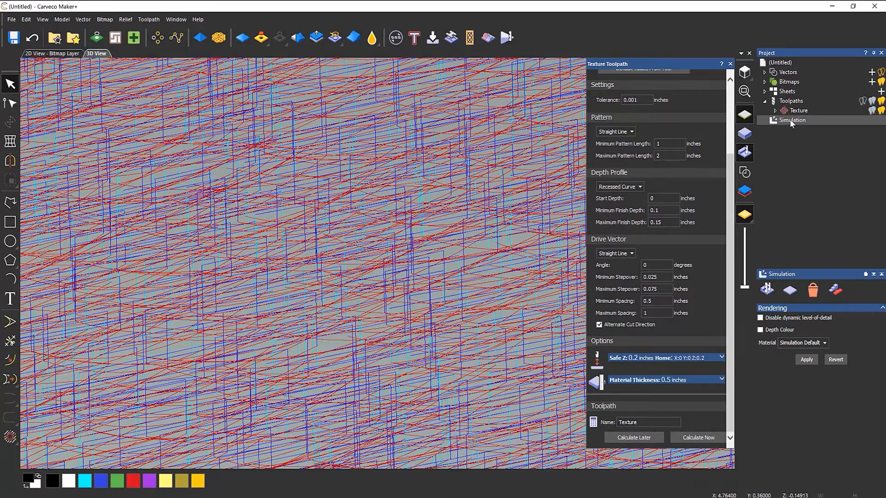
pyautogui.rightClick(789, 119)
pyautogui.click(808, 123)
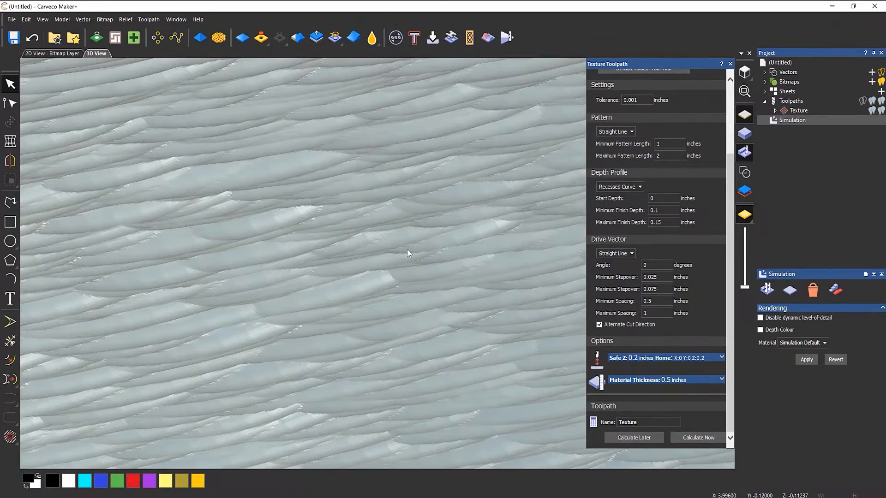
pyautogui.scroll(-2, 366, 293)
pyautogui.moveTo(367, 294); pyautogui.dragTo(383, 283)
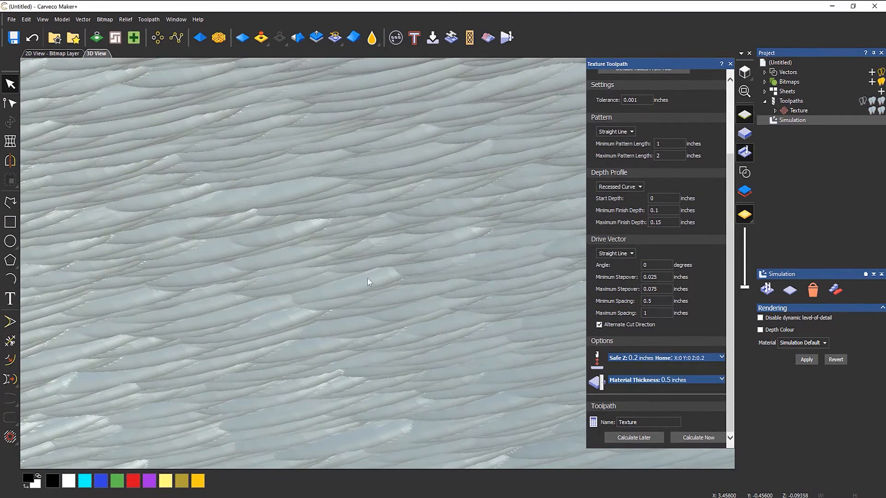
pyautogui.scroll(-3, 309, 317)
pyautogui.scroll(3, 309, 318)
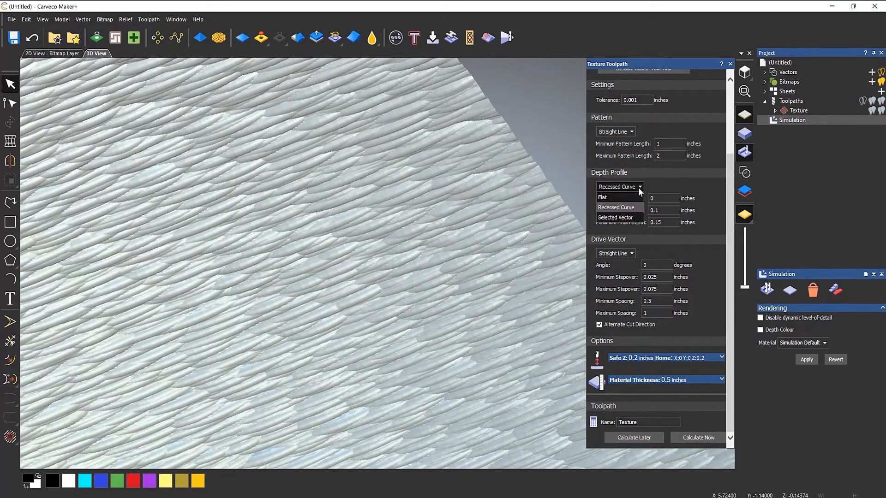
# Change the depth profile to Flat and recalculate the straight-line texture toolpath.
pyautogui.click(638, 188)
pyautogui.click(602, 196)
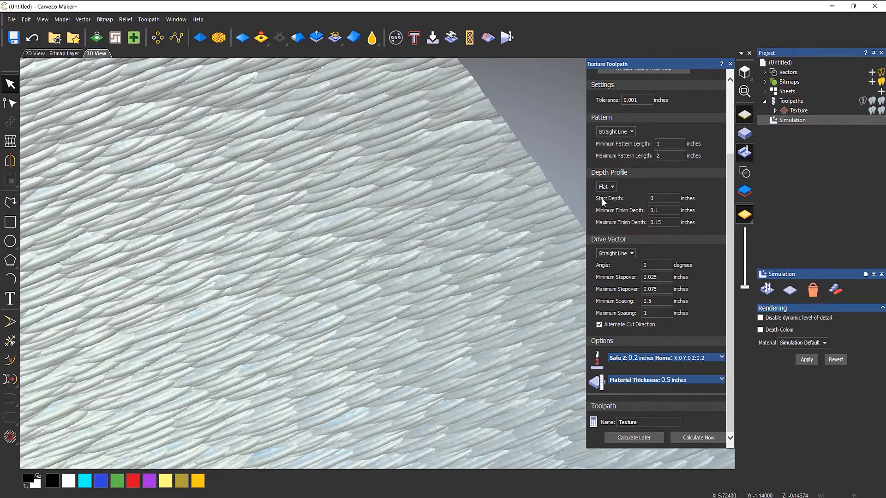
pyautogui.click(698, 437)
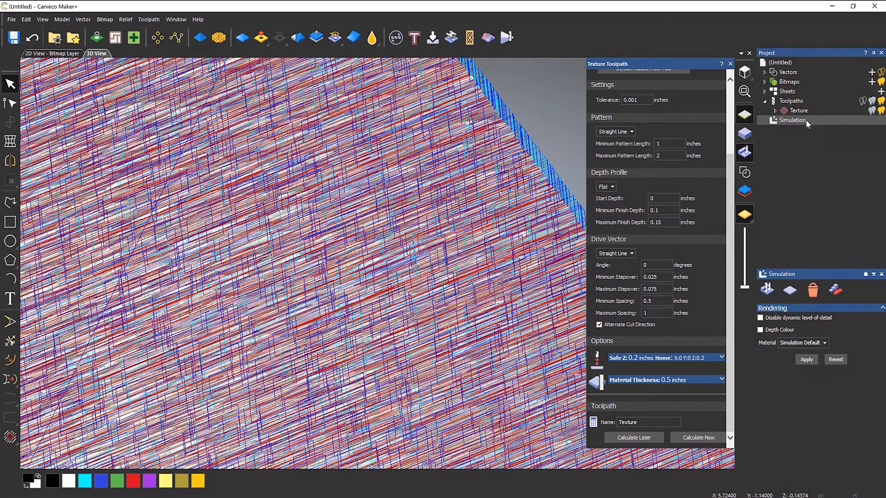
# Reset the simulation, simulate all toolpaths with the flat-depth straight-line texture, and inspect the cut grooves up close.
pyautogui.rightClick(803, 121)
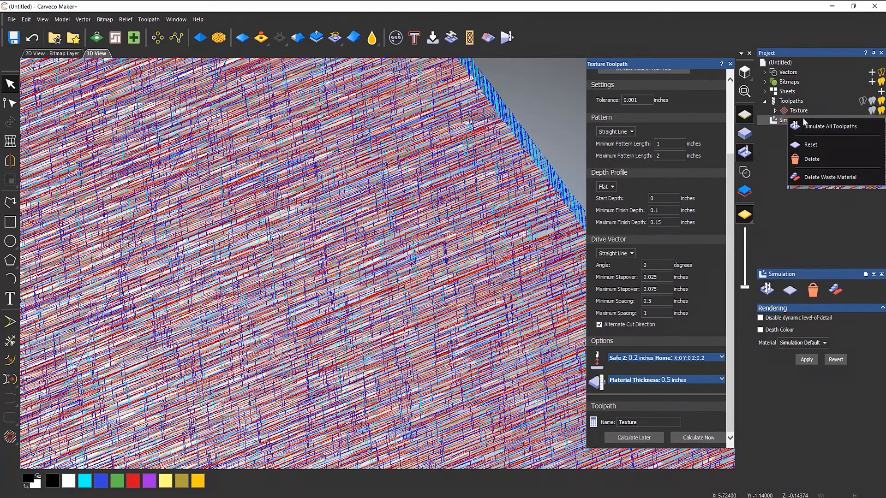
pyautogui.click(816, 143)
pyautogui.rightClick(795, 121)
pyautogui.click(804, 130)
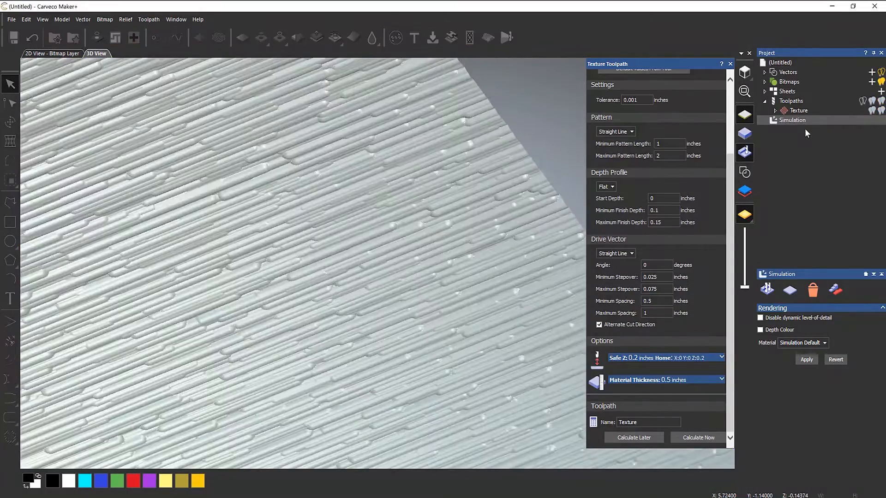
pyautogui.moveTo(471, 259); pyautogui.dragTo(439, 290)
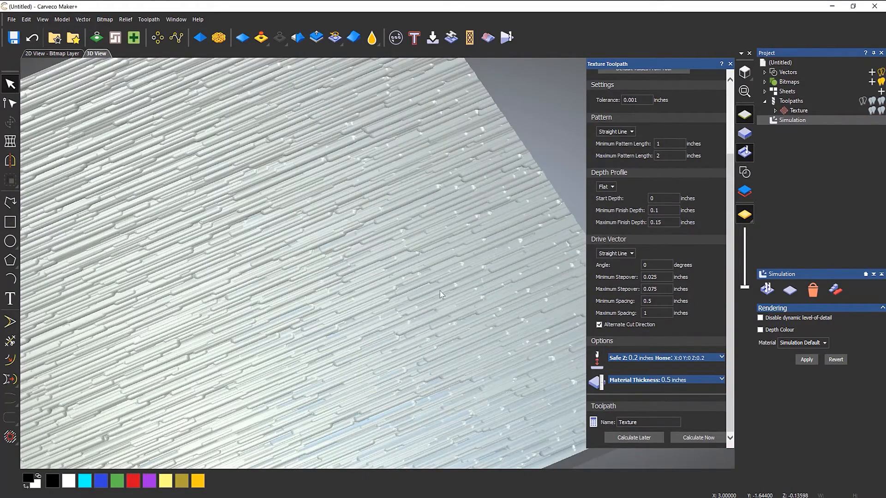
pyautogui.scroll(2, 496, 210)
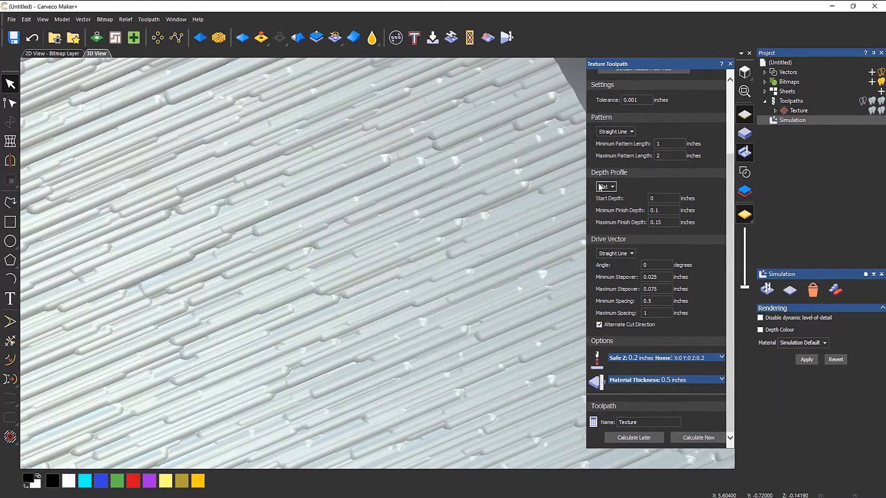
# Set the depth profile to Selected Vector, assign the wavy curve above the model as the profile, and recalculate the texture.
pyautogui.click(603, 187)
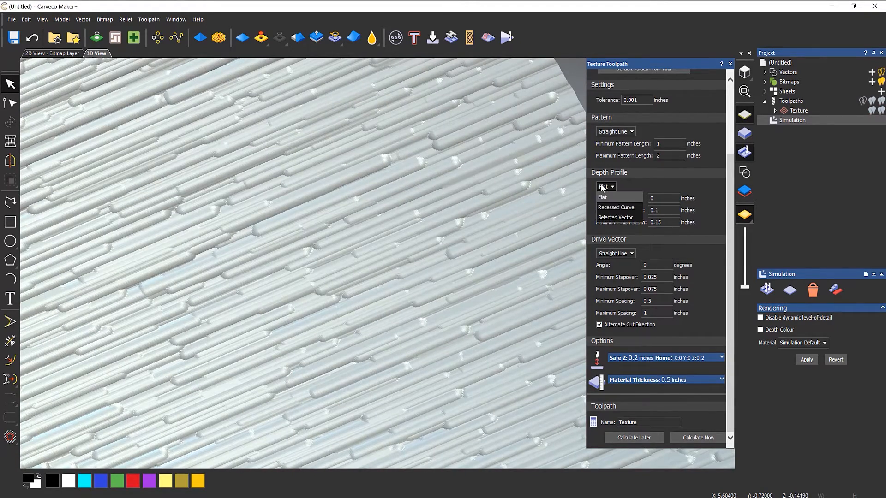
pyautogui.click(608, 217)
pyautogui.scroll(-5, 509, 242)
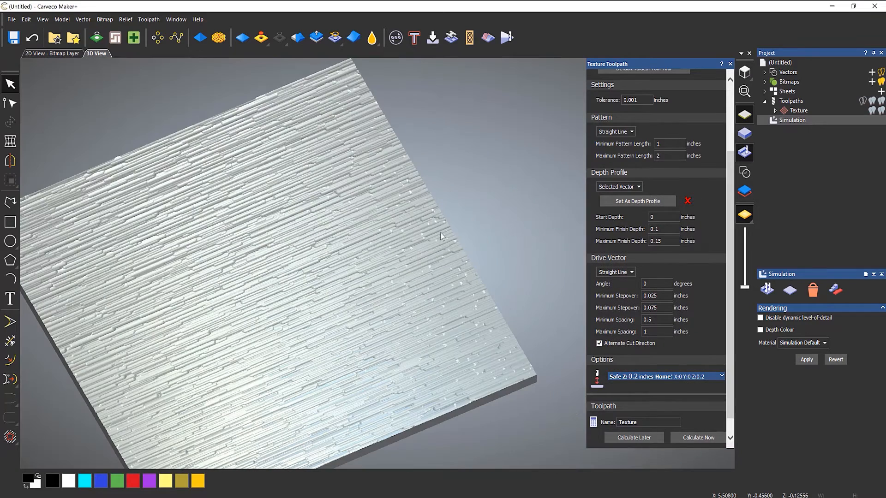
pyautogui.click(745, 172)
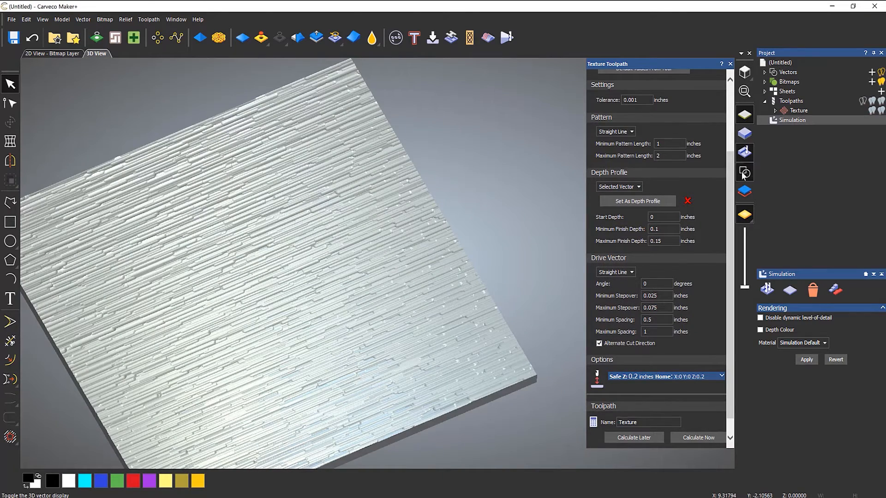
pyautogui.click(165, 105)
pyautogui.scroll(1, 364, 208)
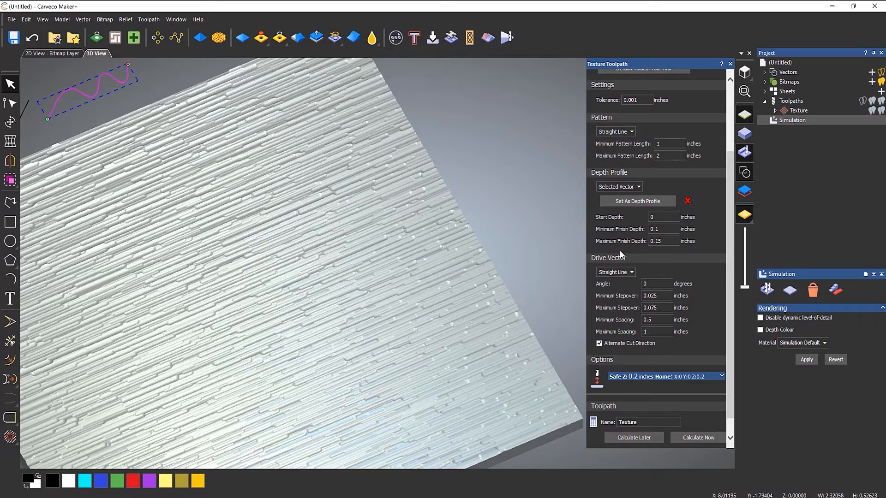
pyautogui.click(638, 201)
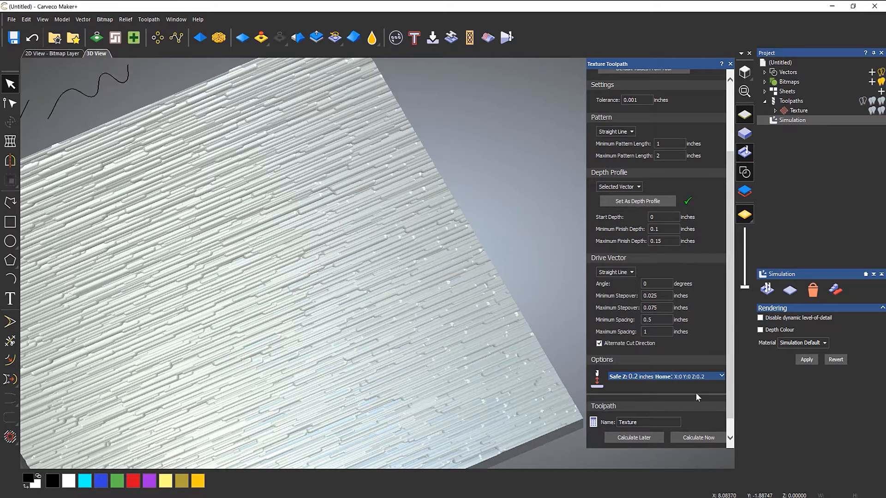
pyautogui.click(696, 438)
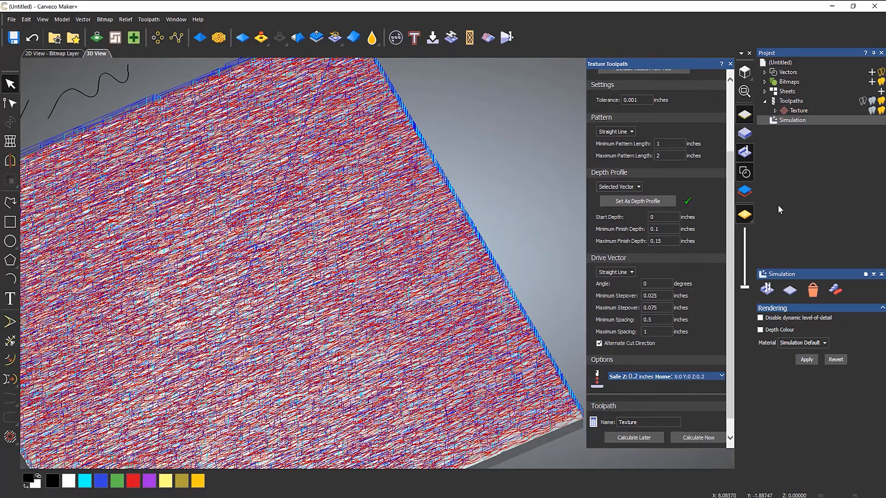
# Delete the existing simulation and simulate the Texture toolpath with the wavy-curve depth profile on a new block.
pyautogui.rightClick(790, 121)
pyautogui.click(805, 157)
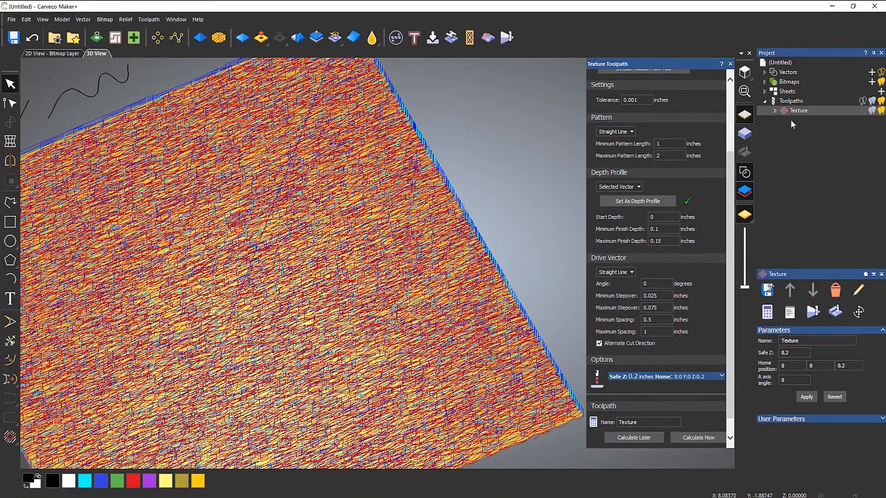
pyautogui.rightClick(790, 110)
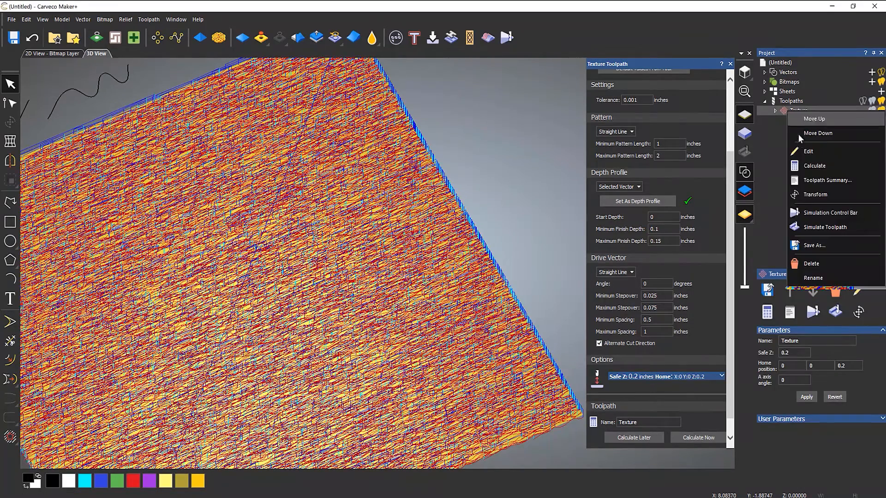
pyautogui.click(821, 227)
pyautogui.click(483, 338)
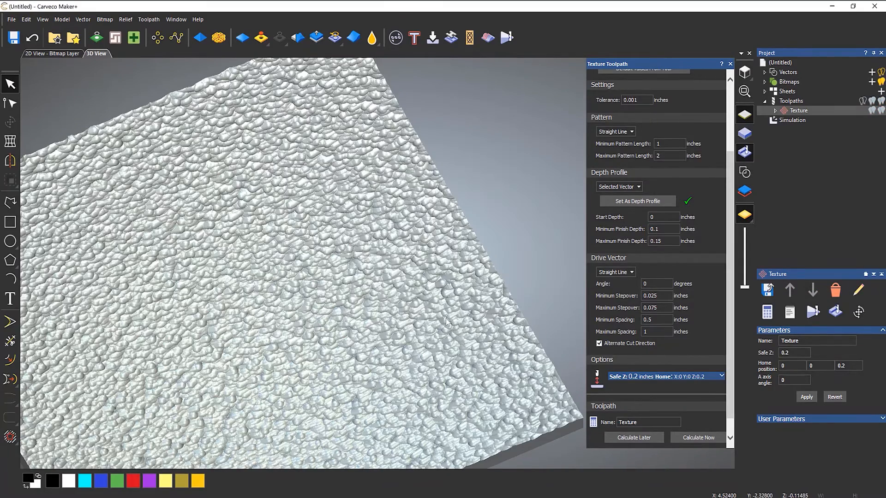
# Examine the simulated wavy-profile texture both up close and across the whole block.
pyautogui.scroll(5, 330, 291)
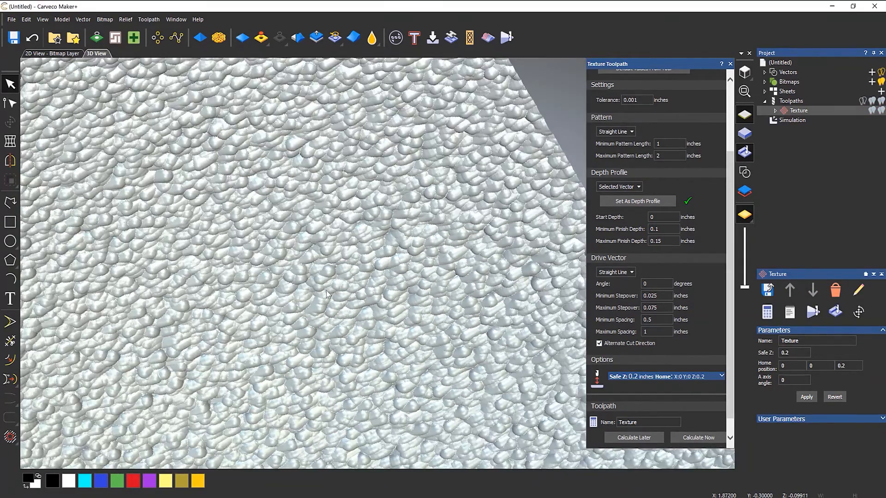
pyautogui.scroll(-5, 326, 293)
pyautogui.scroll(5, 332, 276)
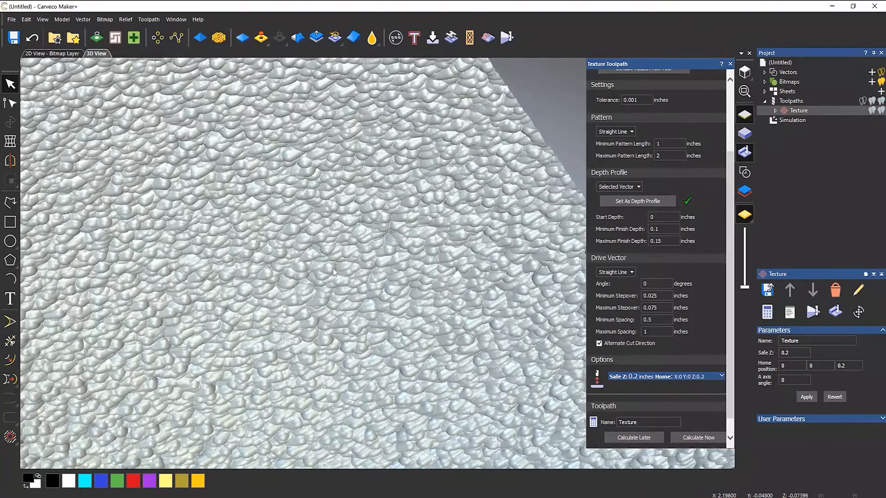
pyautogui.scroll(-3, 332, 269)
pyautogui.scroll(-3, 324, 268)
pyautogui.scroll(5, 305, 321)
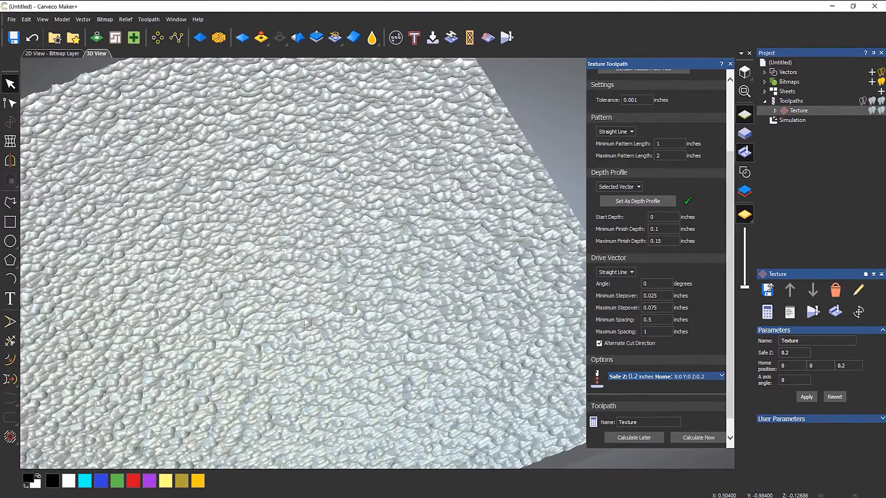
pyautogui.scroll(3, 304, 321)
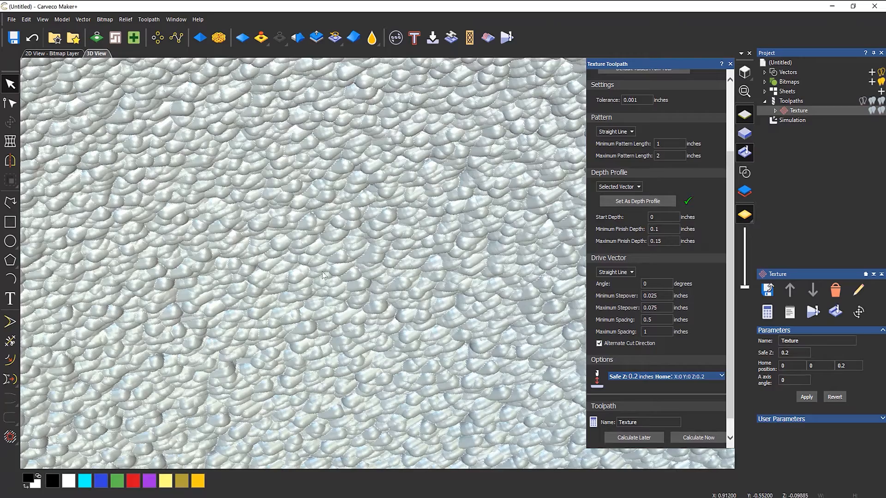
pyautogui.scroll(-5, 323, 281)
pyautogui.scroll(2, 325, 259)
# Show the vectors in the 3D view and compare the wavy depth curve with the simulated surface.
pyautogui.click(748, 173)
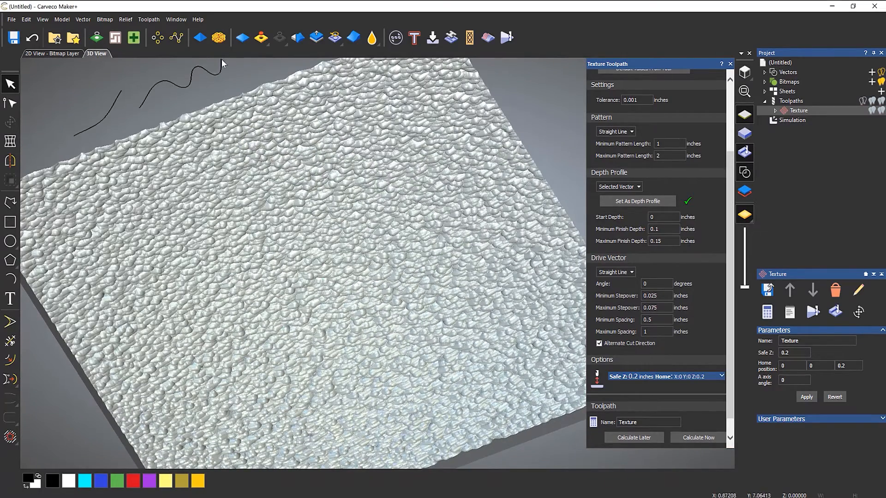
pyautogui.scroll(1, 470, 294)
pyautogui.moveTo(469, 291)
pyautogui.mouseDown()
pyautogui.moveTo(457, 310)
pyautogui.moveTo(466, 274)
pyautogui.moveTo(460, 307)
pyautogui.moveTo(470, 285)
pyautogui.mouseUp()
pyautogui.scroll(3, 470, 284)
pyautogui.scroll(-1, 480, 245)
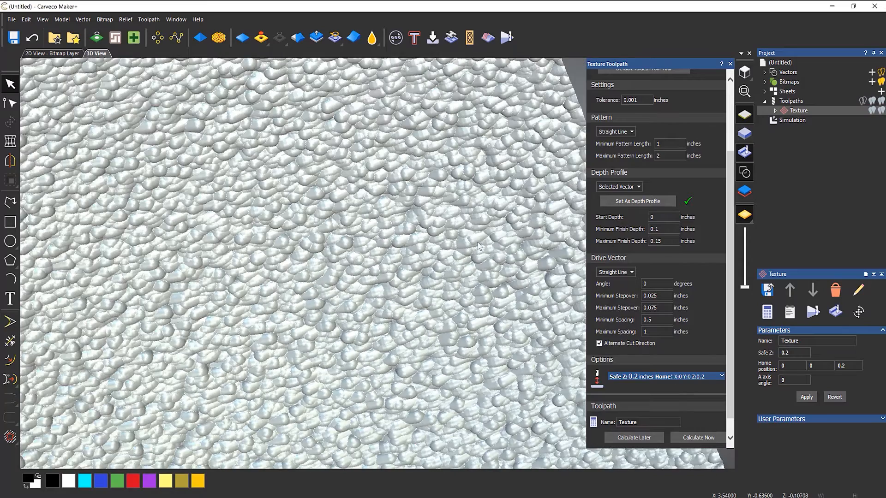
pyautogui.scroll(-1, 480, 245)
# Switch the depth profile back to Recessed Curve and recalculate the texture toolpath.
pyautogui.click(633, 187)
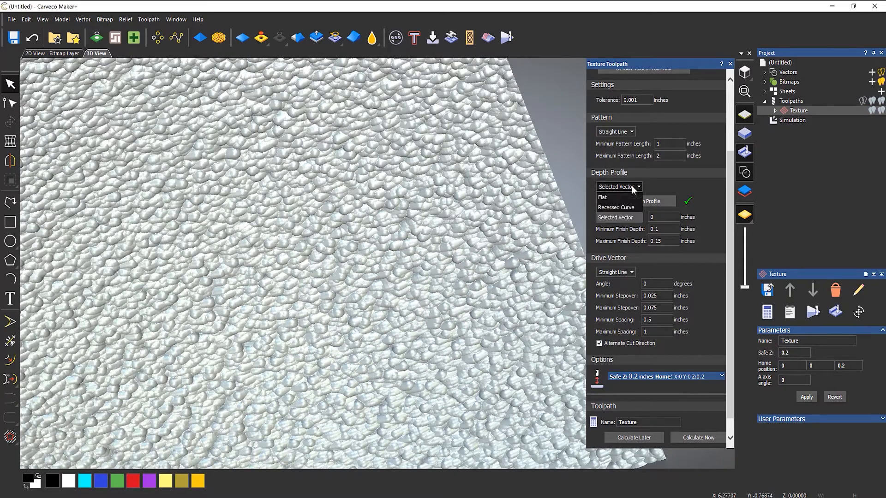
pyautogui.click(620, 208)
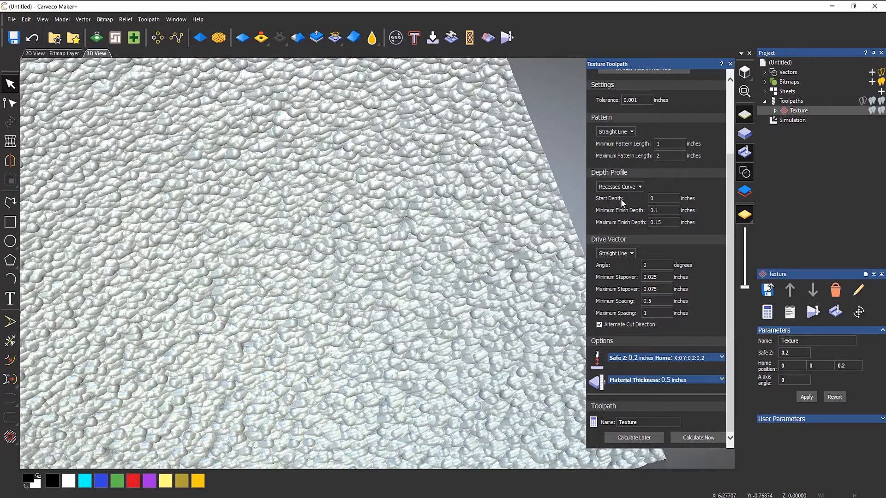
pyautogui.click(695, 438)
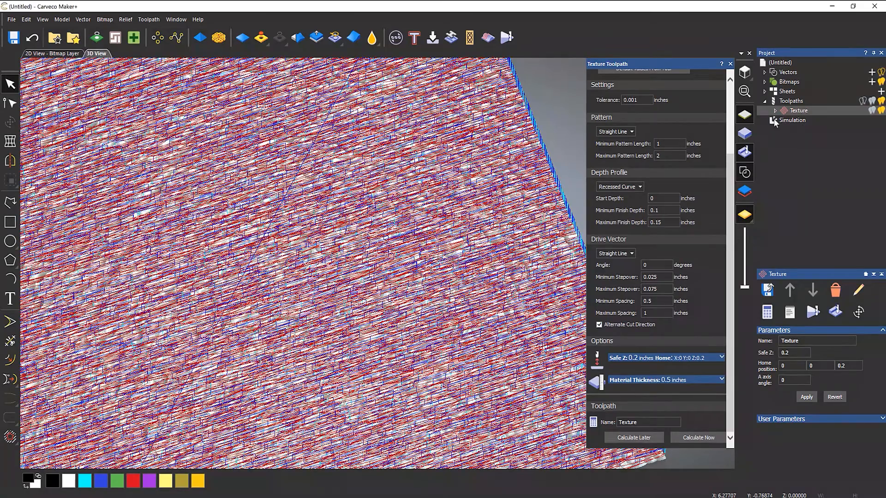
# Reset the simulation, simulate all toolpaths with the recessed-curve profile, and view the surface at an angle.
pyautogui.rightClick(779, 118)
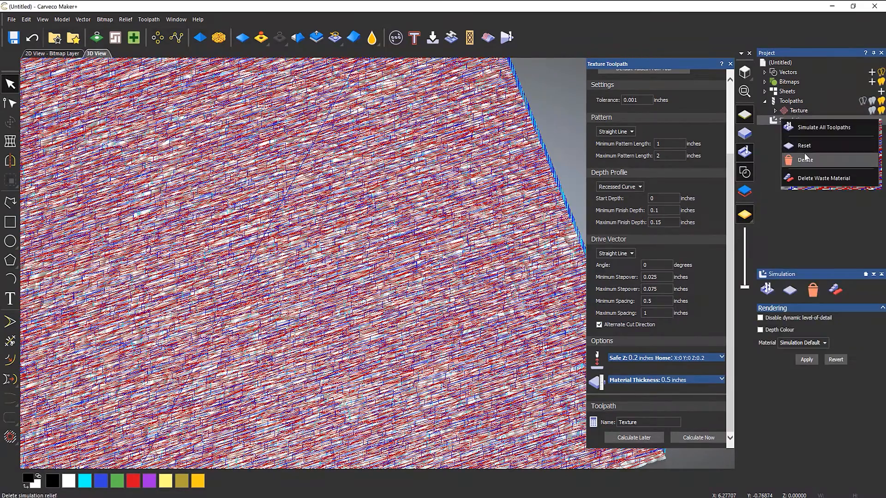
pyautogui.click(803, 145)
pyautogui.rightClick(790, 121)
pyautogui.click(807, 126)
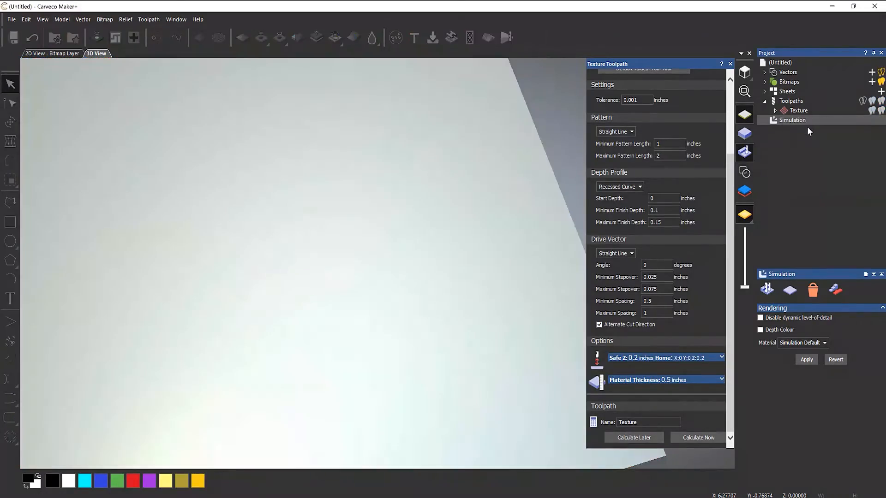
pyautogui.moveTo(463, 303)
pyautogui.mouseDown()
pyautogui.moveTo(482, 233)
pyautogui.moveTo(469, 281)
pyautogui.moveTo(482, 258)
pyautogui.mouseUp()
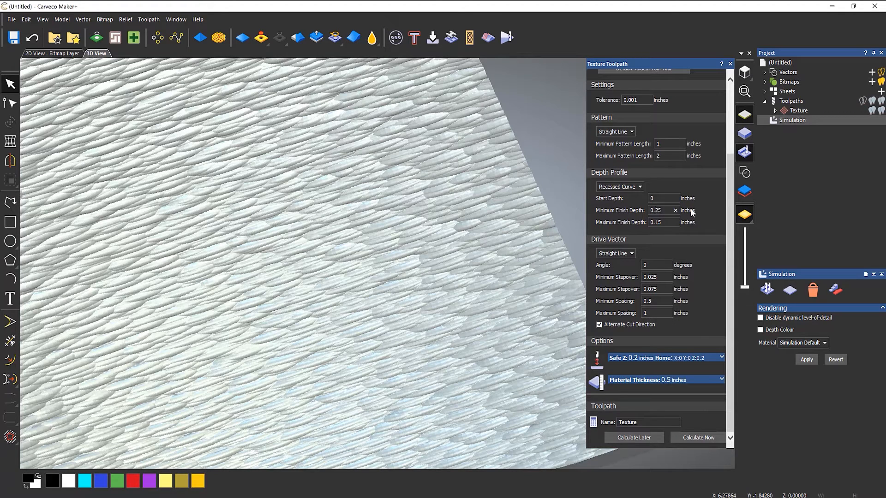
# Set the minimum finish depth to 0.25 inches and the maximum to 0.375 inches, and recalculate the texture.
pyautogui.doubleClick(659, 221)
pyautogui.write('375')
pyautogui.click(695, 441)
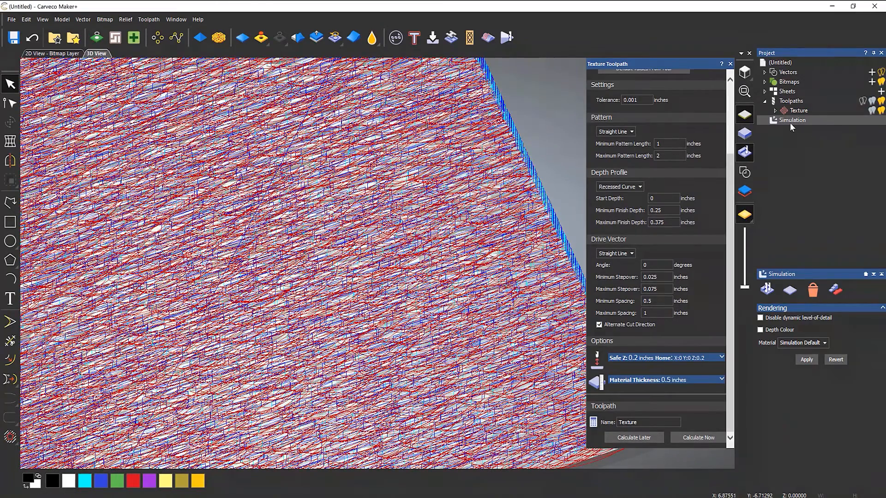
# Simulate all toolpaths with the 0.25 to 0.375 inch finish depths and inspect the deeper cuts from an angle.
pyautogui.rightClick(790, 122)
pyautogui.click(785, 121)
pyautogui.rightClick(784, 121)
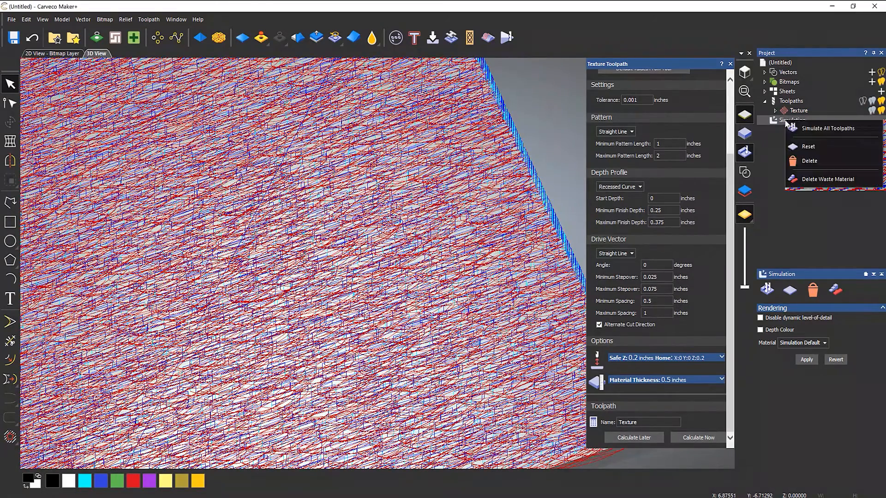
pyautogui.click(804, 128)
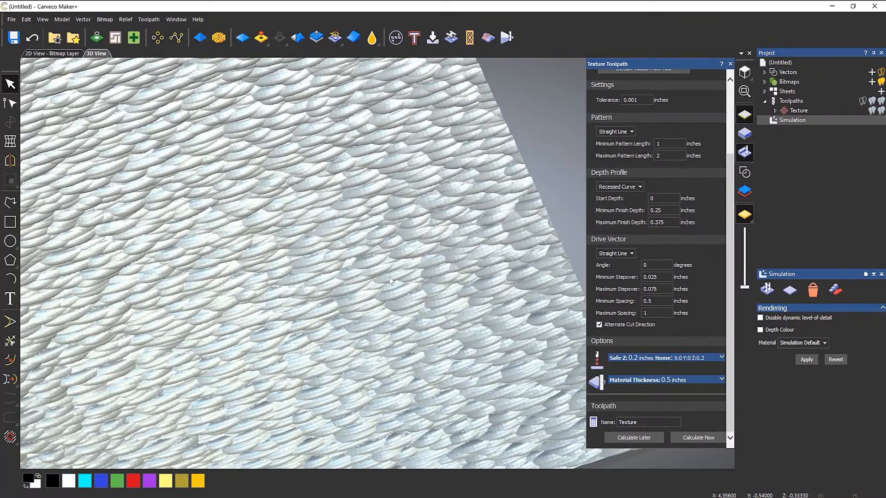
pyautogui.moveTo(362, 290); pyautogui.dragTo(346, 245)
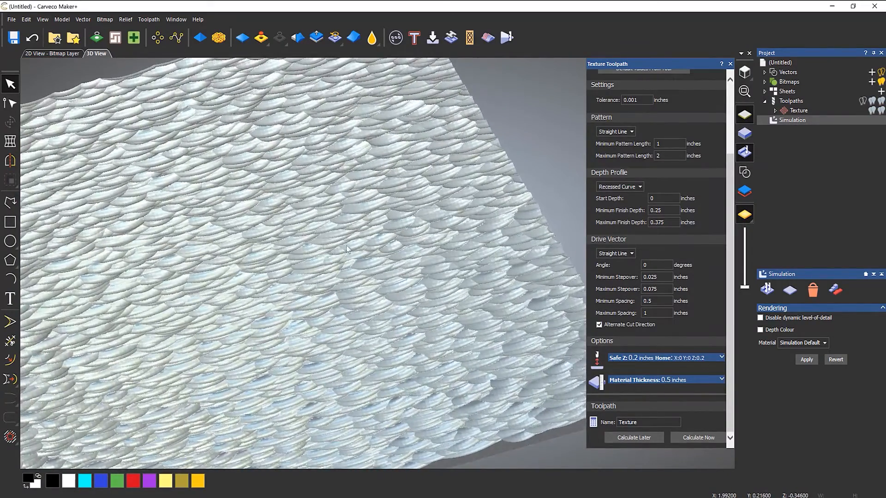
pyautogui.scroll(2, 346, 245)
pyautogui.scroll(2, 668, 229)
# Raise the maximum finish depth to 0.5 inches and recalculate the texture toolpath.
pyautogui.moveTo(622, 280); pyautogui.dragTo(617, 279)
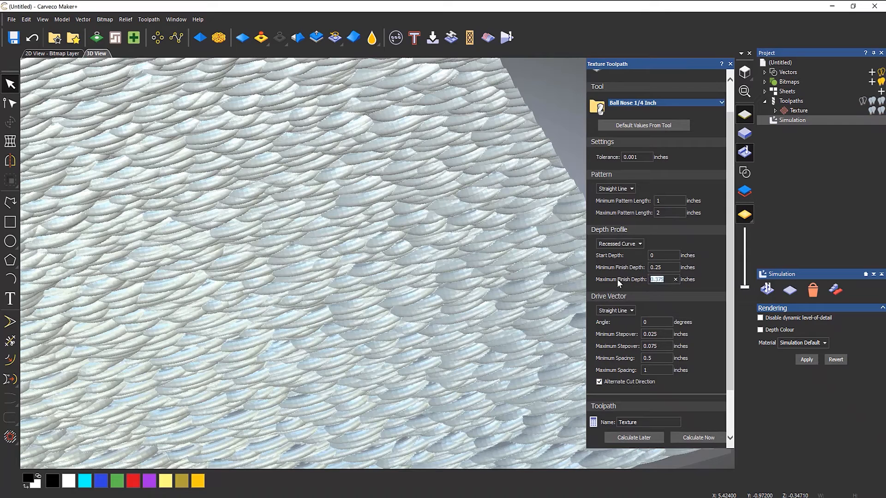
pyautogui.write('0.5')
pyautogui.click(690, 438)
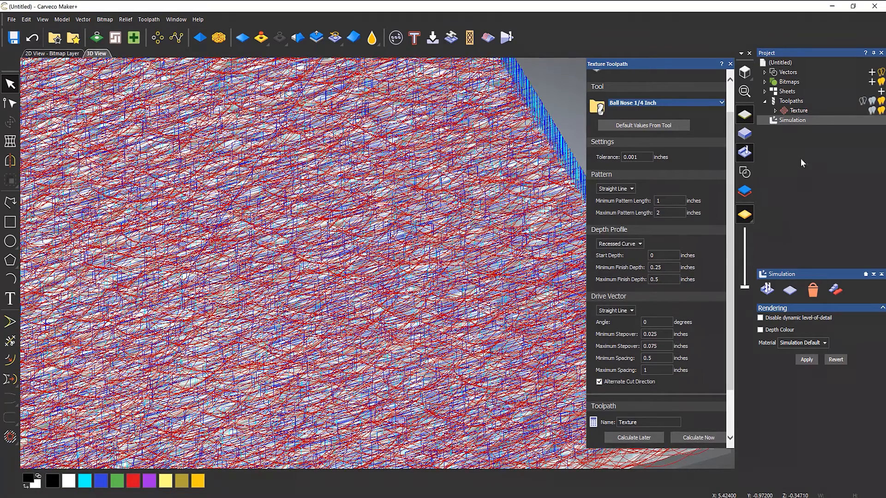
# Reset the simulation, simulate all toolpaths with the 0.5 inch maximum finish depth, and view the whole textured block.
pyautogui.rightClick(798, 120)
pyautogui.click(805, 146)
pyautogui.rightClick(791, 119)
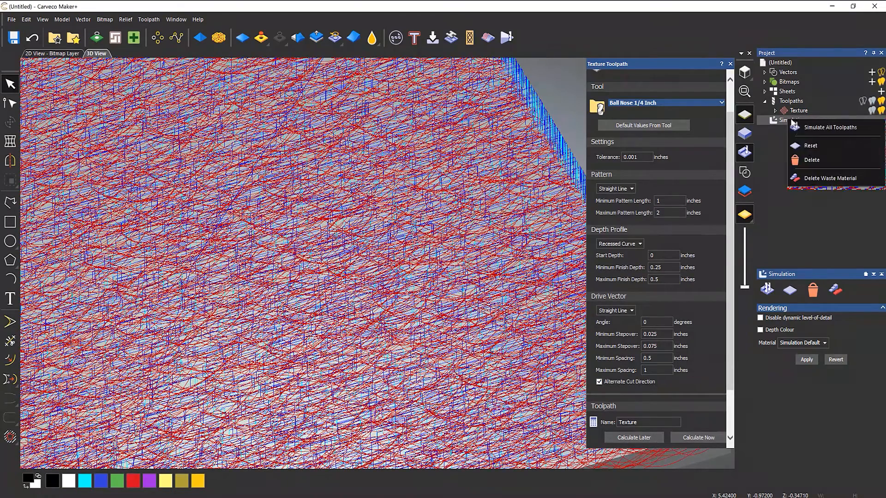
pyautogui.click(805, 128)
pyautogui.scroll(-3, 401, 255)
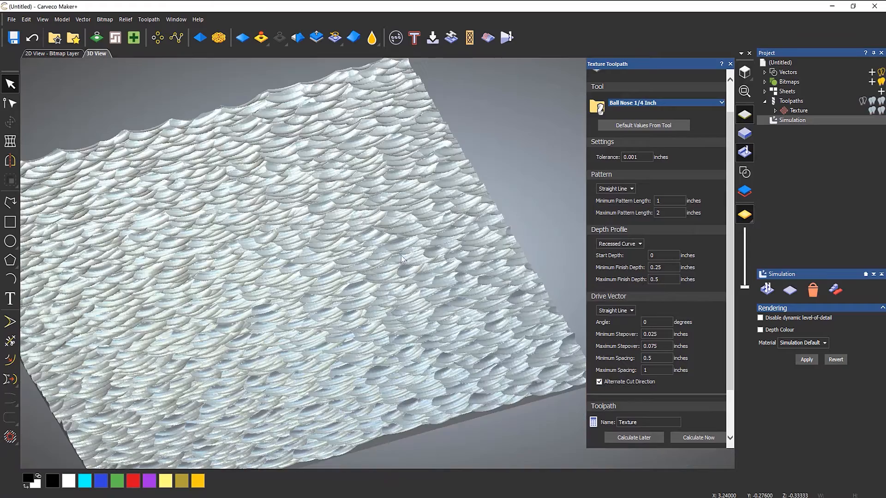
# Inspect the simulated texture's 0.5 inch maximum-depth cuts up close and from several angles.
pyautogui.moveTo(400, 255); pyautogui.dragTo(383, 288)
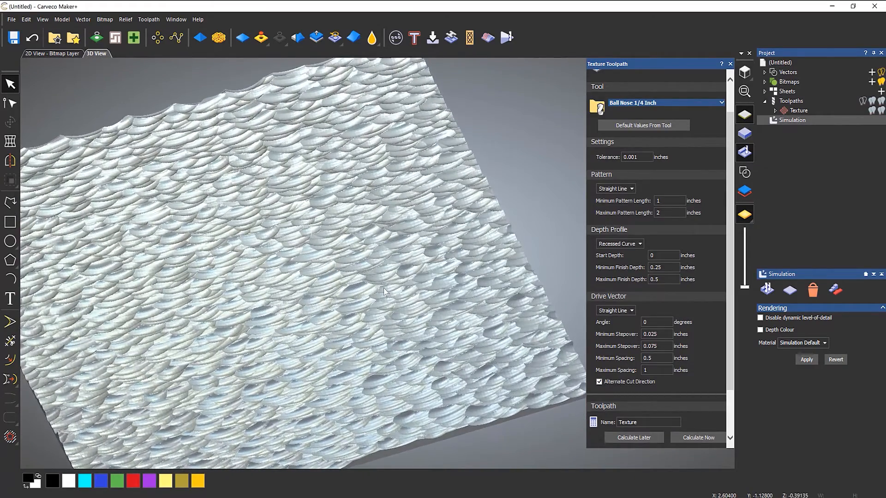
pyautogui.scroll(-3, 383, 288)
pyautogui.scroll(5, 379, 285)
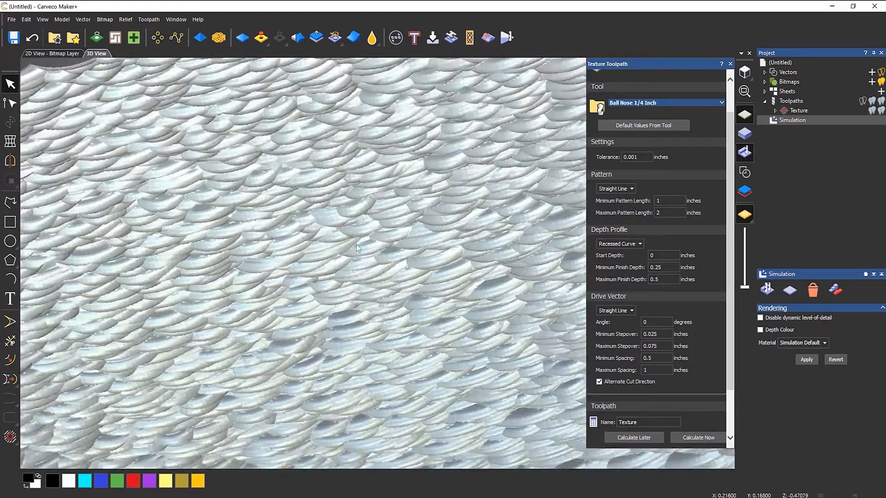
pyautogui.moveTo(356, 245); pyautogui.dragTo(329, 179)
pyautogui.moveTo(335, 179); pyautogui.dragTo(337, 316)
pyautogui.scroll(-4, 336, 312)
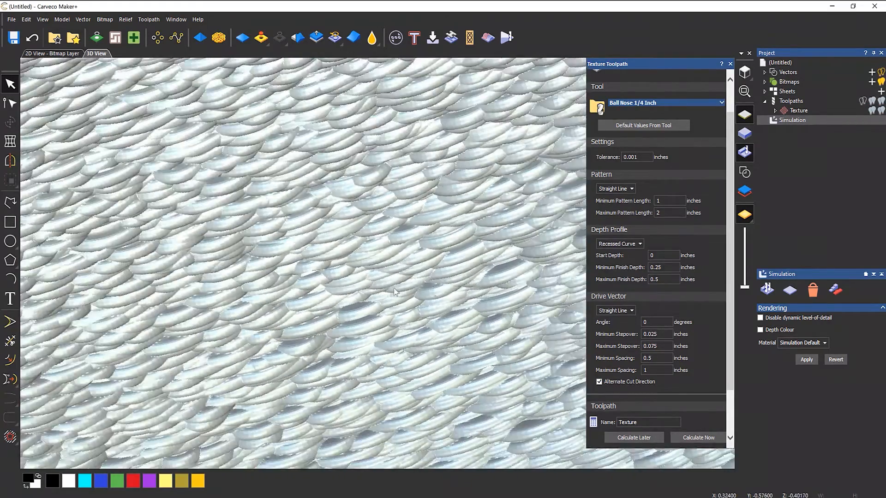
pyautogui.scroll(3, 477, 223)
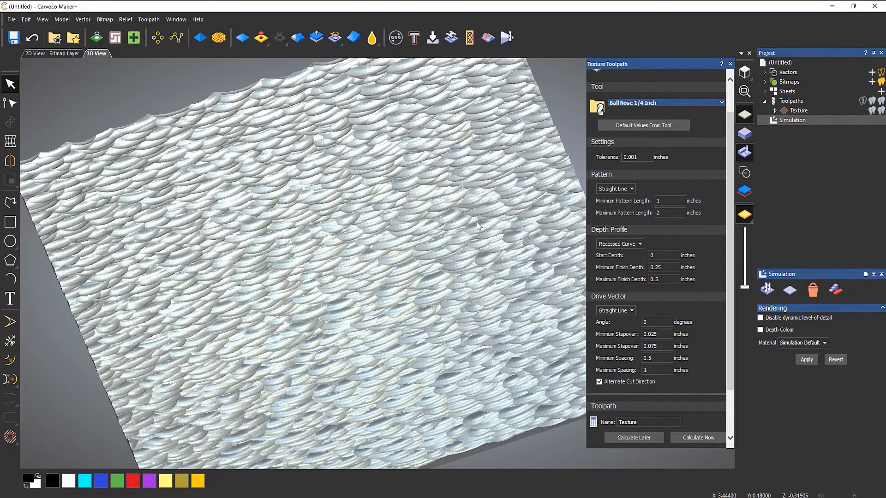
# Set the minimum finish depth to 0.1 inches and the maximum to 0.2 inches, and recalculate the texture toolpath.
pyautogui.doubleClick(665, 266)
pyautogui.write('0.1')
pyautogui.click(656, 279)
pyautogui.doubleClick(656, 278)
pyautogui.write('0.2')
pyautogui.click(690, 438)
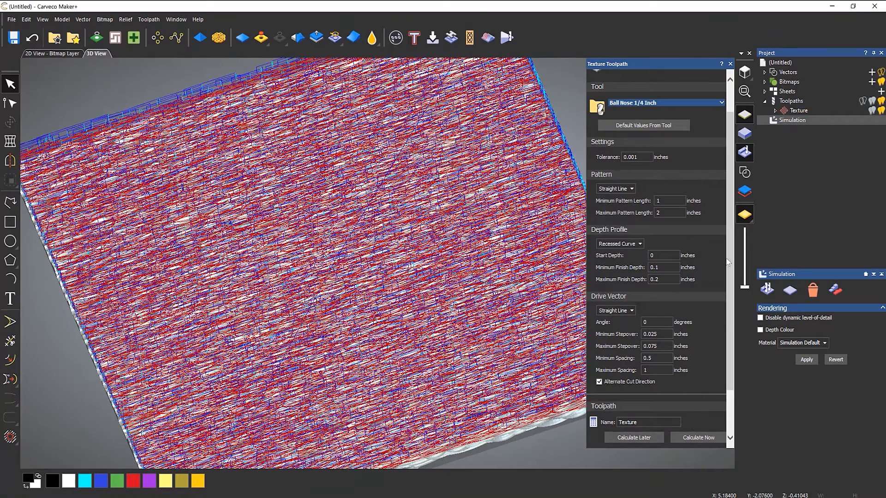
# Reset the simulation, simulate all toolpaths with the 0.1 to 0.2 inch finish depths, and view the surface from an angle.
pyautogui.rightClick(800, 121)
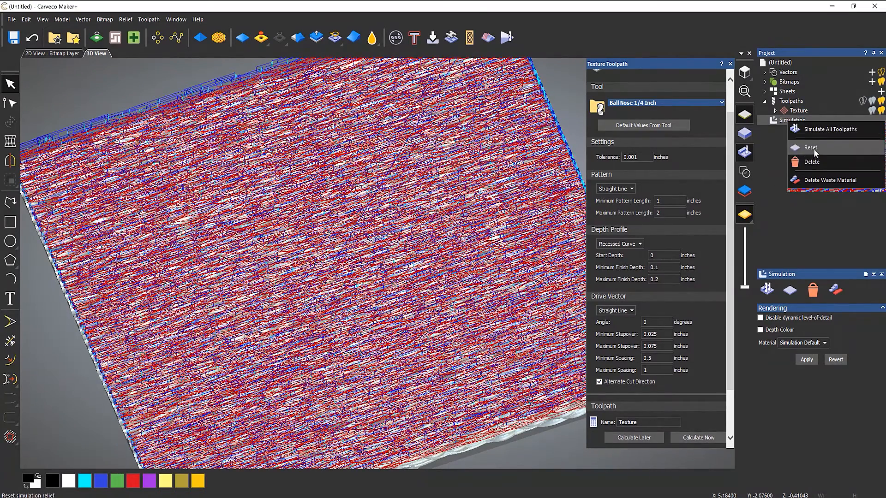
pyautogui.click(813, 148)
pyautogui.rightClick(803, 120)
pyautogui.click(826, 126)
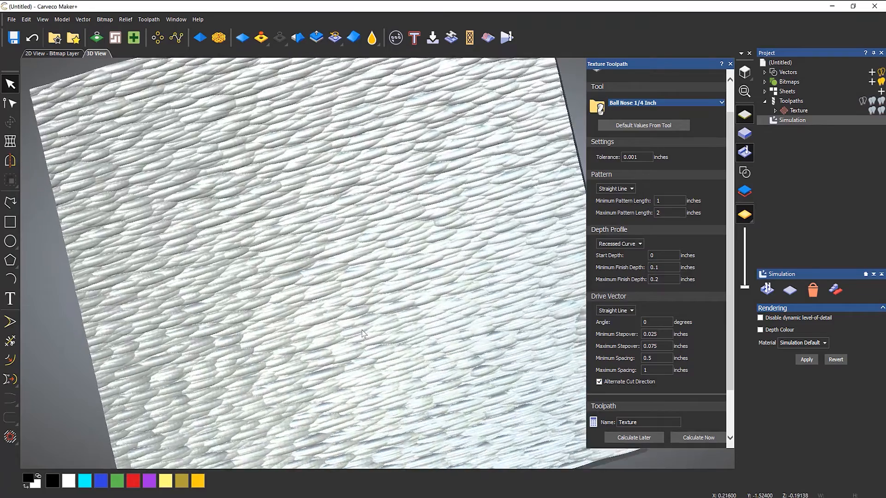
pyautogui.moveTo(362, 330); pyautogui.dragTo(414, 282)
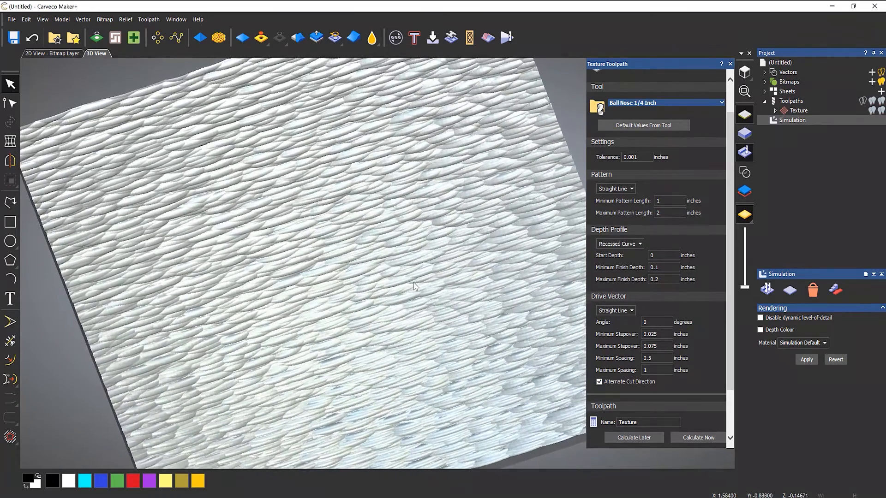
# Keep the straight-line drive vector, set its angle to 45 degrees, and recalculate the texture toolpath.
pyautogui.click(613, 311)
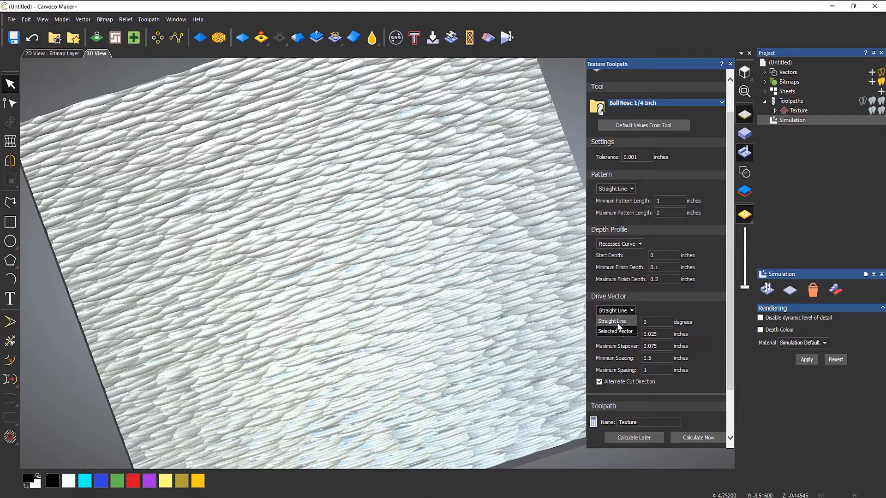
pyautogui.click(651, 310)
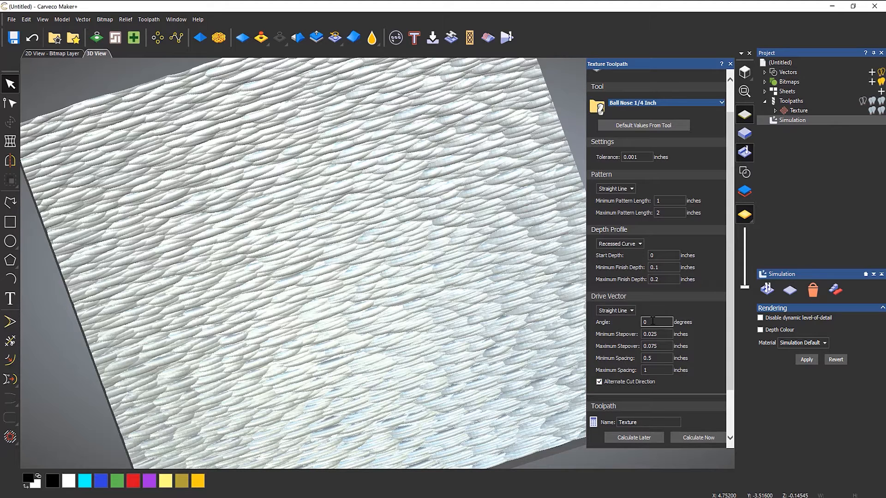
pyautogui.doubleClick(652, 322)
pyautogui.write('45')
pyautogui.click(685, 440)
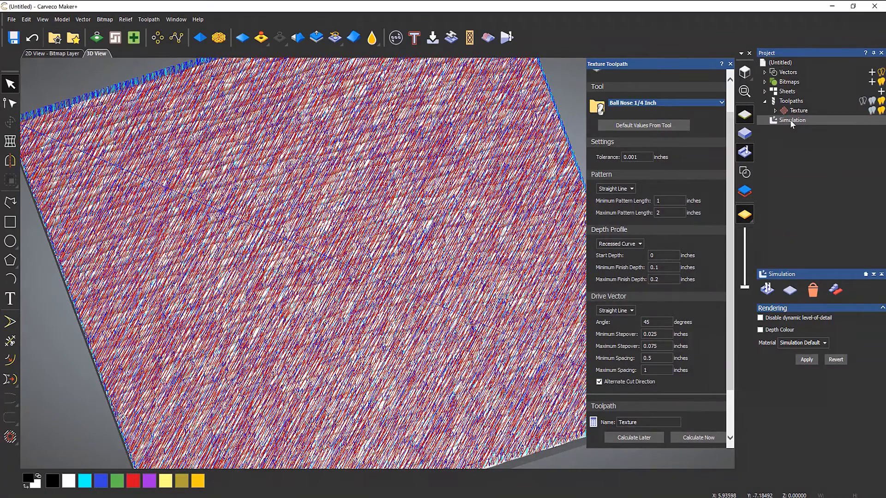
# Simulate all toolpaths with the 45 degree drive vector and view the diagonal cuts.
pyautogui.rightClick(790, 120)
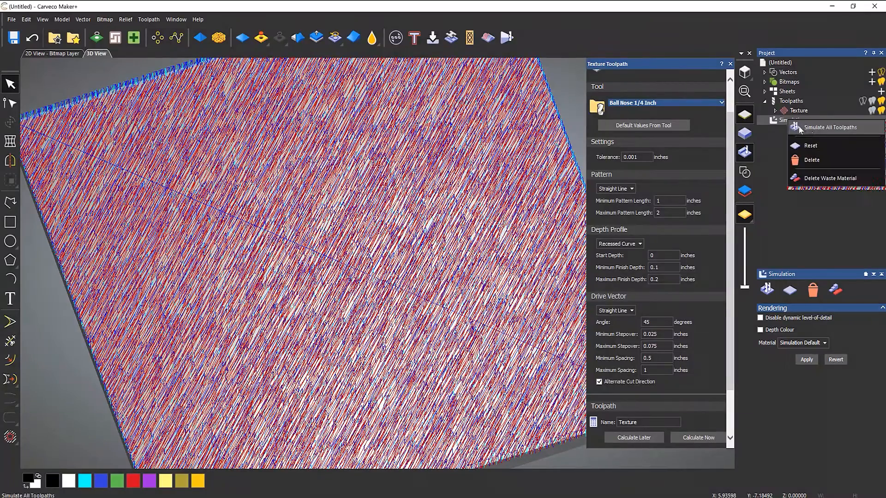
pyautogui.click(800, 128)
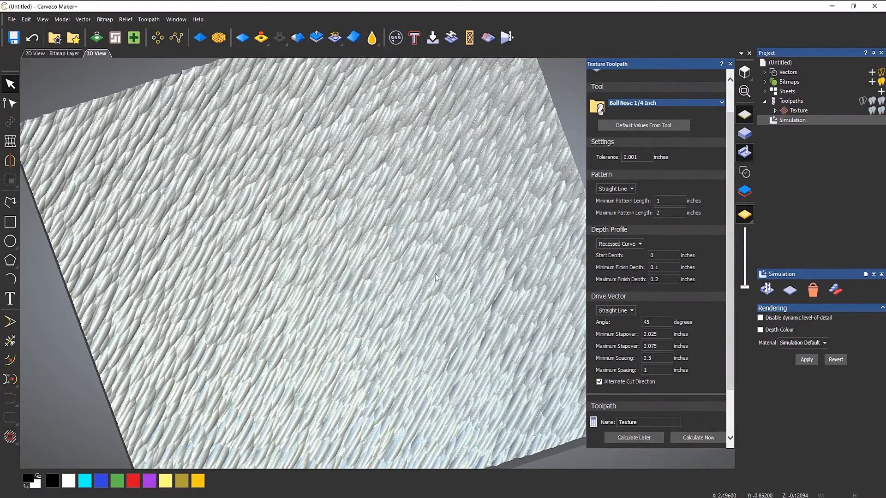
pyautogui.moveTo(436, 277); pyautogui.dragTo(427, 251)
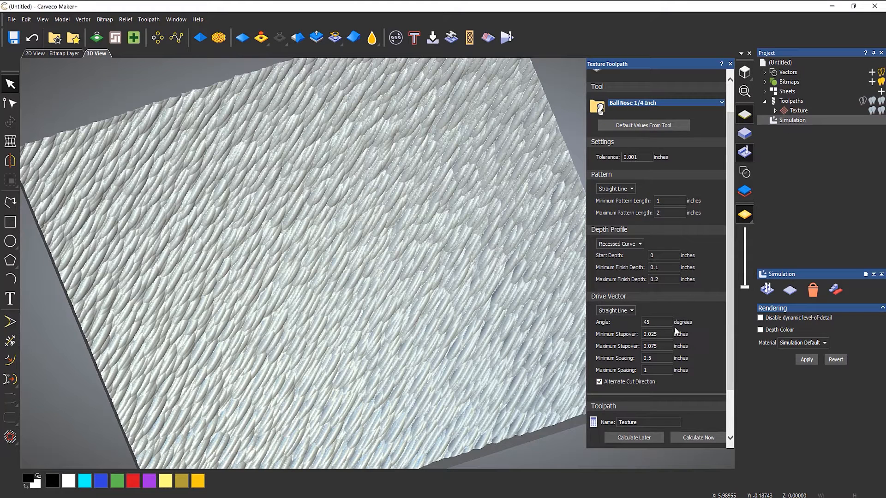
# Set the drive vector's minimum stepover to 0.1 inches and maximum stepover to 1 inch, and recalculate the texture toolpath.
pyautogui.click(663, 335)
pyautogui.moveTo(656, 334); pyautogui.dragTo(650, 347)
pyautogui.write('1')
pyautogui.doubleClick(659, 346)
pyautogui.moveTo(660, 345); pyautogui.dragTo(613, 341)
pyautogui.write('1')
pyautogui.click(697, 437)
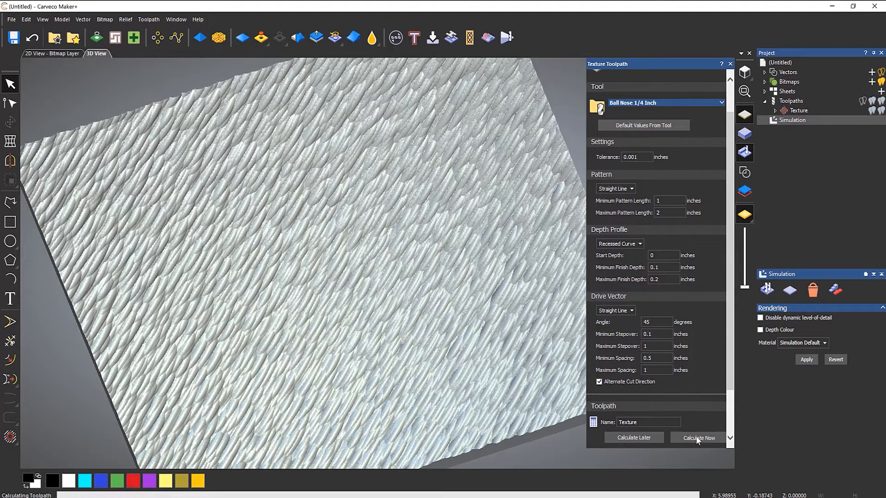
# Reset the simulation, simulate all toolpaths with the 0.1 to 1 inch stepover, and view the widely spread cuts.
pyautogui.rightClick(784, 121)
pyautogui.click(803, 149)
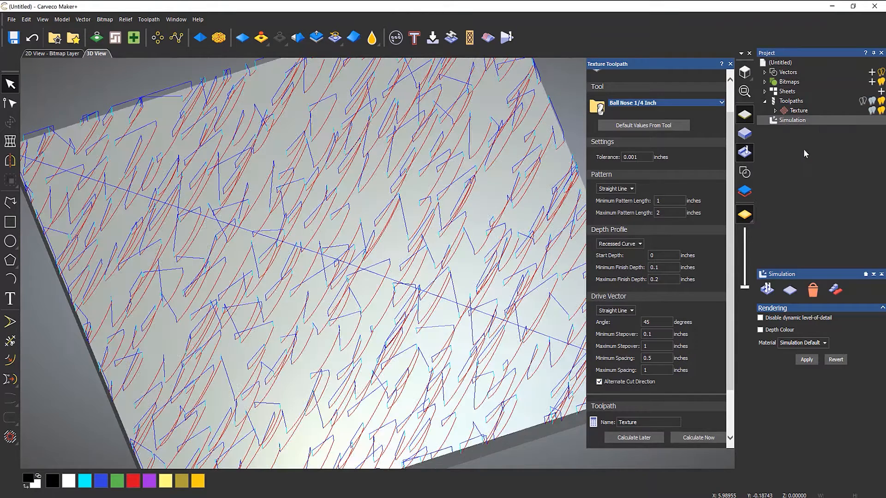
pyautogui.rightClick(785, 119)
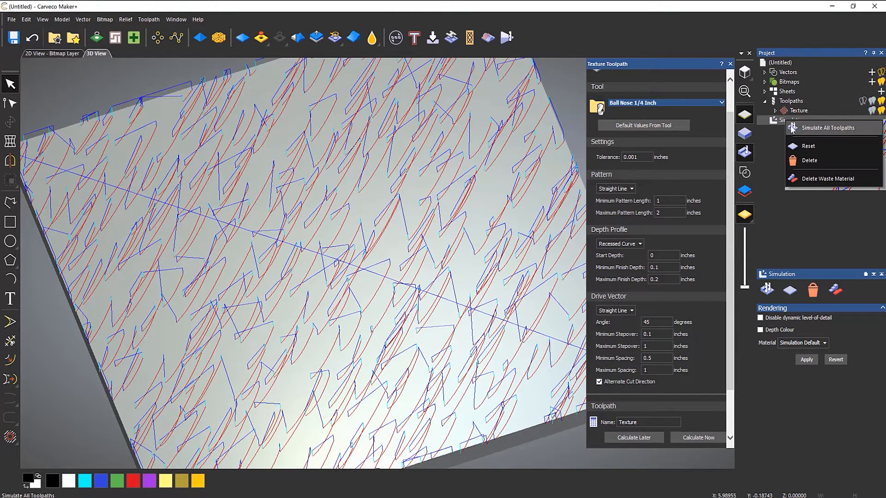
pyautogui.click(801, 130)
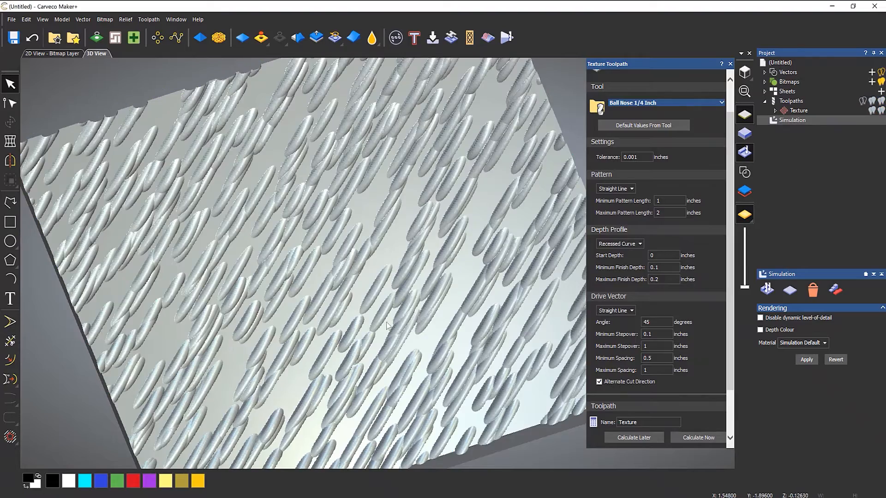
pyautogui.moveTo(387, 326); pyautogui.dragTo(355, 308)
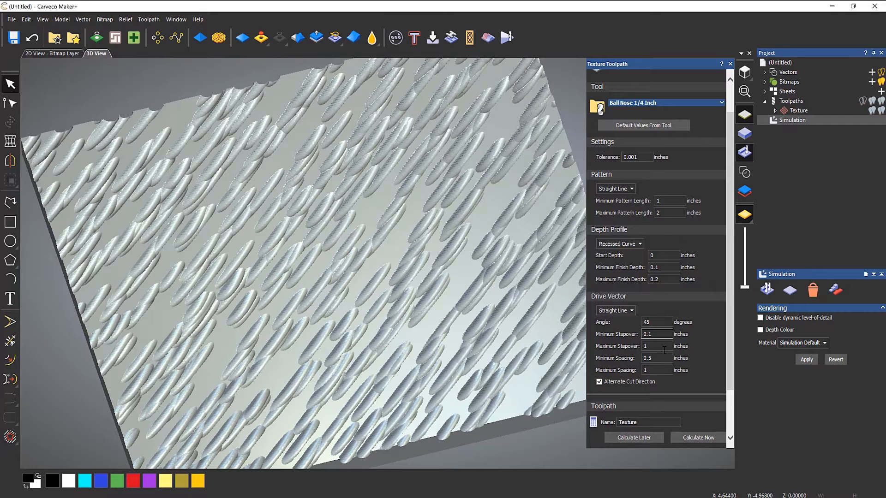
# Set the drive vector angle back to 0 degrees and recalculate the texture toolpath.
pyautogui.doubleClick(655, 322)
pyautogui.write('0')
pyautogui.click(690, 439)
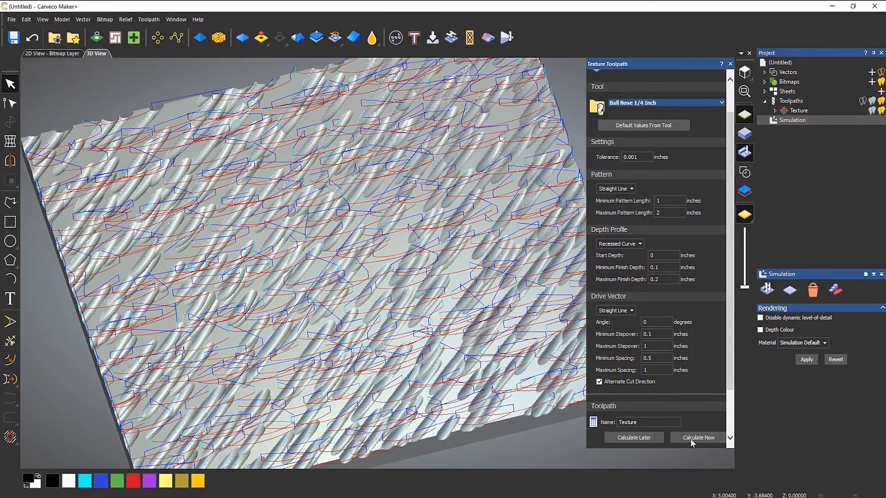
# Reset the simulation, simulate all toolpaths at the 0 degree angle, and view the block from directly above.
pyautogui.rightClick(788, 126)
pyautogui.click(810, 145)
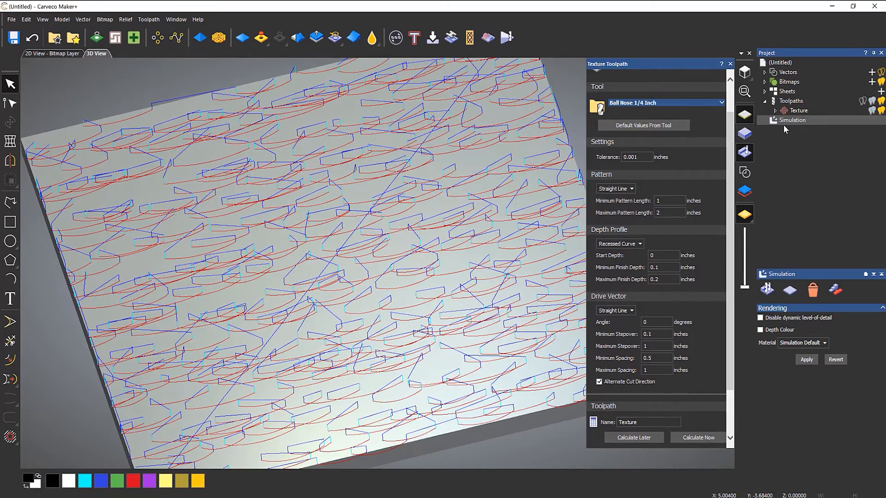
pyautogui.rightClick(784, 122)
pyautogui.click(814, 129)
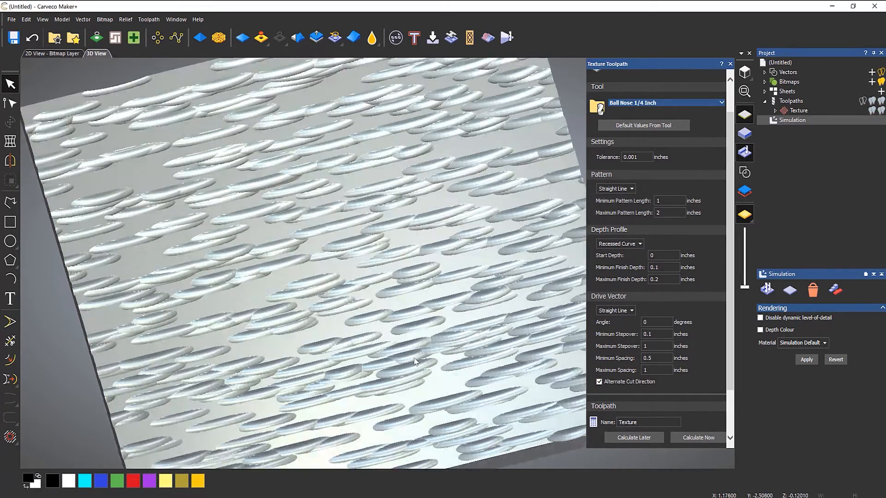
pyautogui.moveTo(414, 361); pyautogui.dragTo(401, 382)
pyautogui.scroll(2, 701, 107)
pyautogui.click(744, 72)
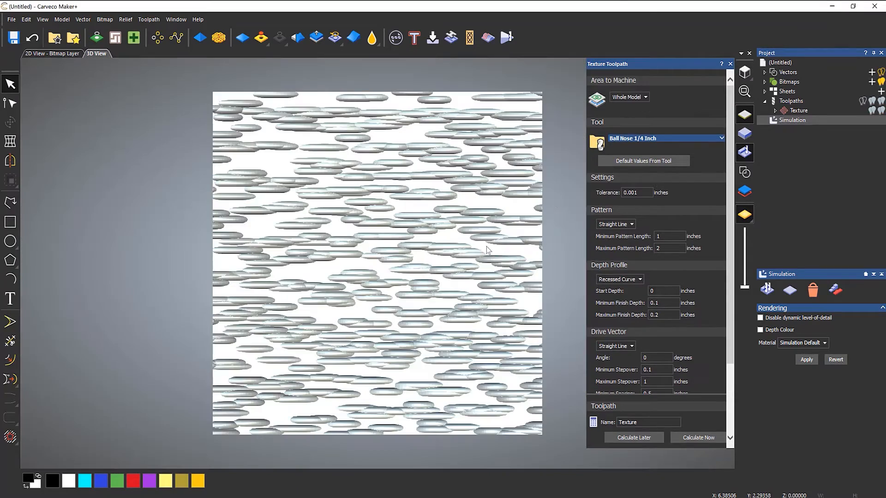
pyautogui.scroll(2, 369, 312)
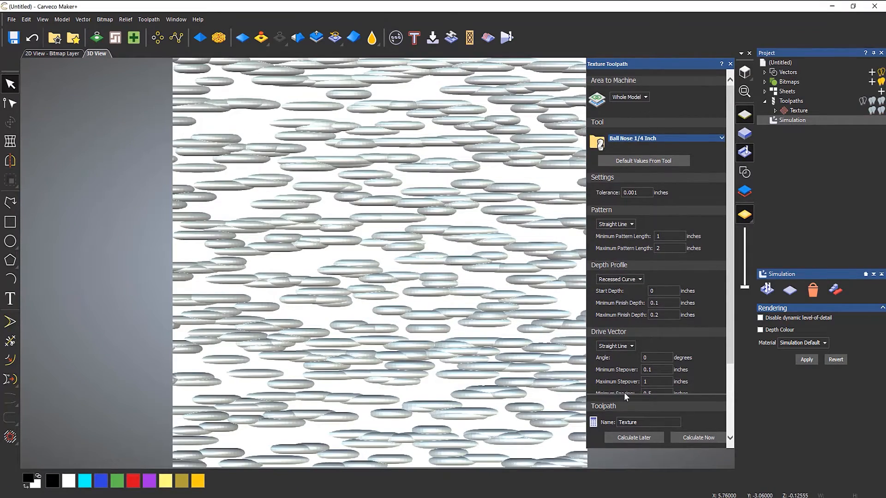
# Set the drive vector's minimum spacing to 2 inches and maximum spacing to 4 inches, and recalculate the texture toolpath.
pyautogui.scroll(-3, 668, 354)
pyautogui.scroll(-1, 668, 354)
pyautogui.click(658, 301)
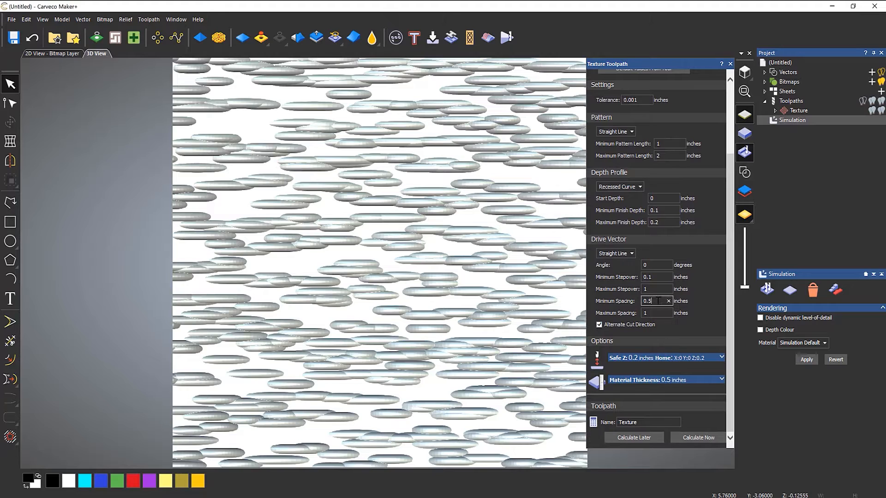
pyautogui.moveTo(656, 301); pyautogui.dragTo(607, 300)
pyautogui.write('2')
pyautogui.press('Tab')
pyautogui.write('4')
pyautogui.click(695, 437)
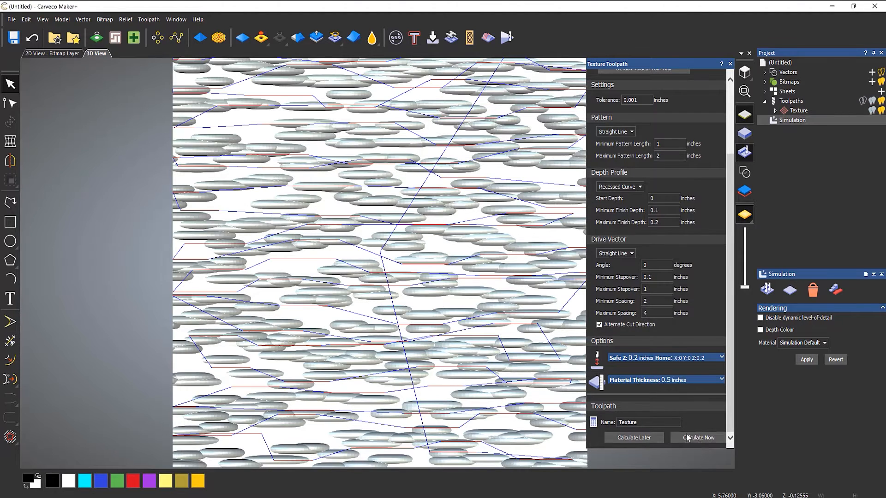
# Reset the simulation and simulate all toolpaths with the 2 to 4 inch spacing.
pyautogui.rightClick(791, 121)
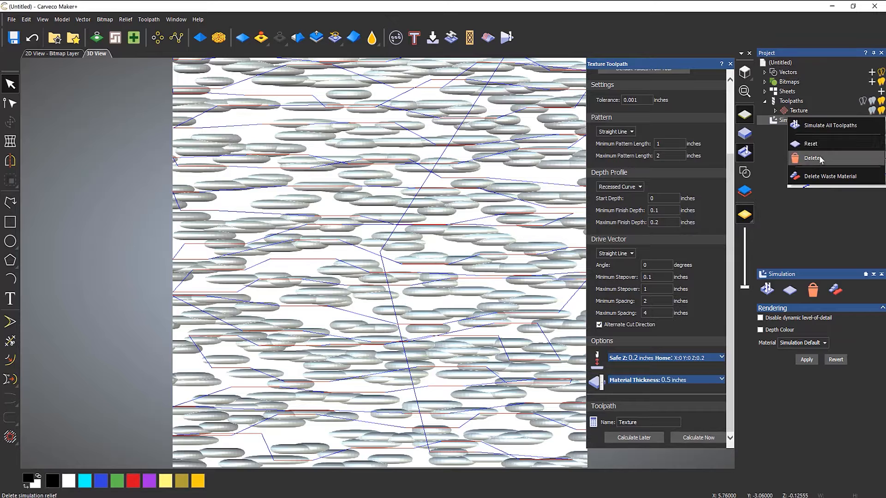
pyautogui.click(806, 137)
pyautogui.rightClick(793, 121)
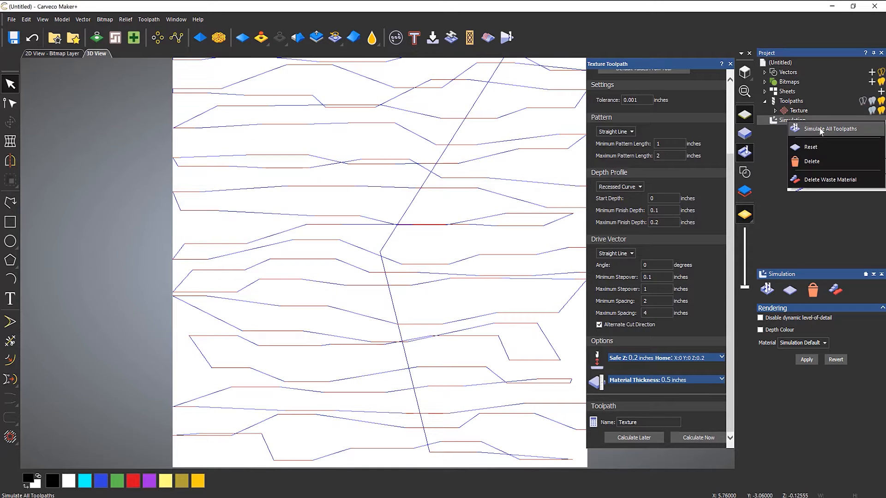
pyautogui.click(820, 132)
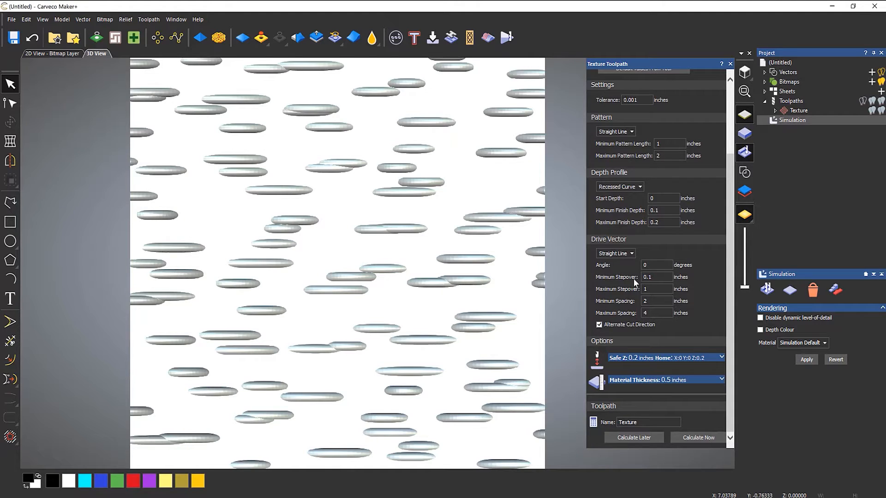
# Reduce the maximum stepover to 0.2 inches and recalculate the texture toolpath.
pyautogui.doubleClick(648, 290)
pyautogui.write('0.2')
pyautogui.click(697, 437)
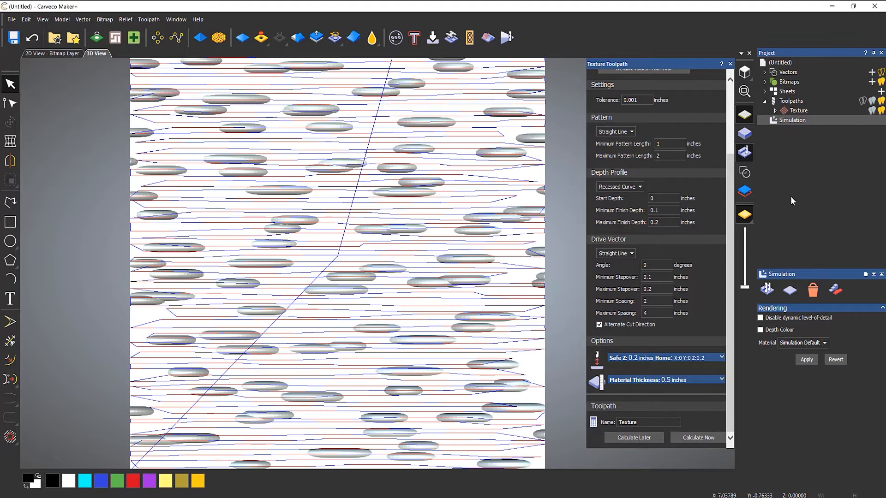
# Reset the simulation and simulate all toolpaths with the 0.2 inch maximum stepover.
pyautogui.rightClick(789, 121)
pyautogui.click(810, 144)
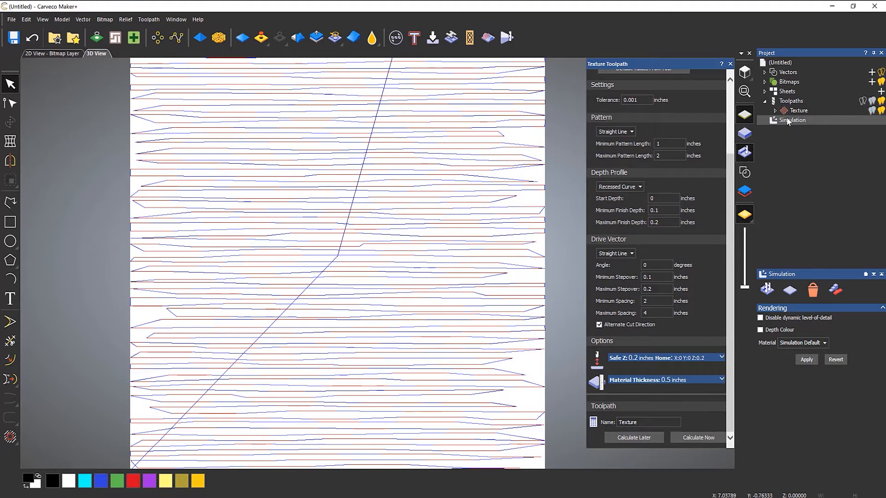
pyautogui.rightClick(790, 121)
pyautogui.click(815, 126)
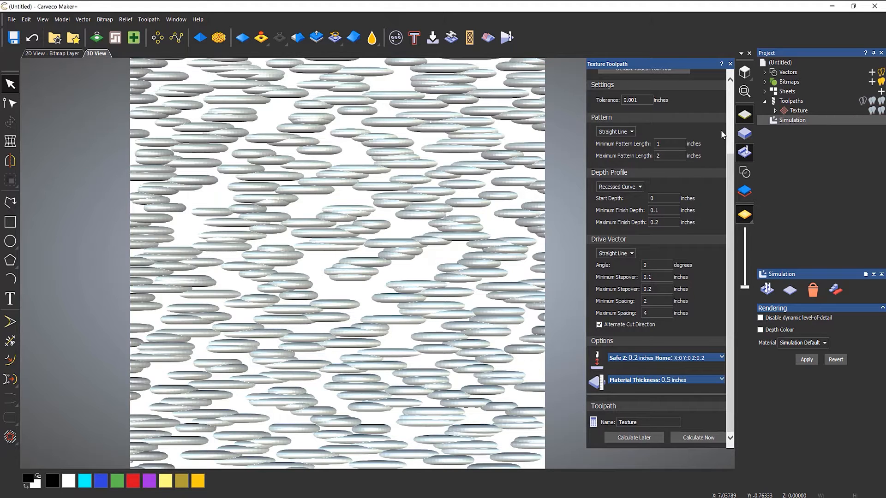
# Set the minimum stepover to 0.05 inches and the maximum stepover to 0.1 inches, and recalculate the texture toolpath.
pyautogui.click(653, 277)
pyautogui.write('05')
pyautogui.press('Tab')
pyautogui.write('0.1')
pyautogui.click(708, 441)
# Reset the simulation and simulate all toolpaths with the 0.05 to 0.1 inch stepover.
pyautogui.rightClick(776, 121)
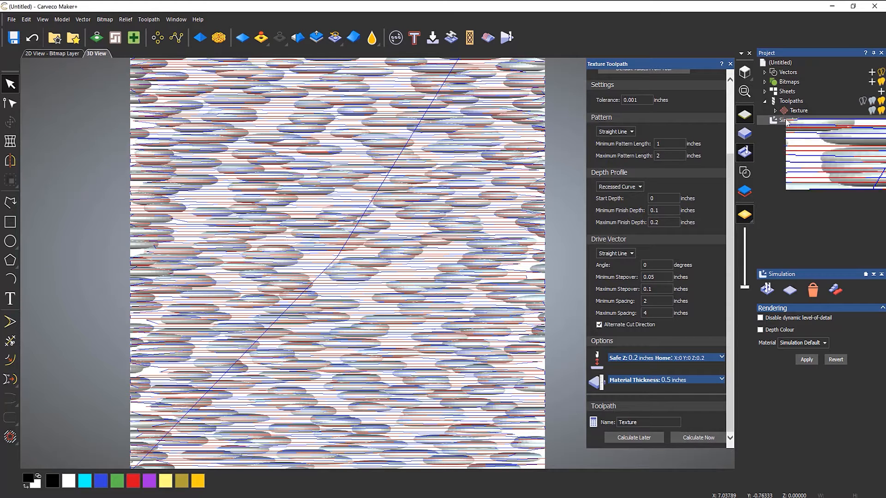
pyautogui.click(807, 146)
pyautogui.rightClick(785, 120)
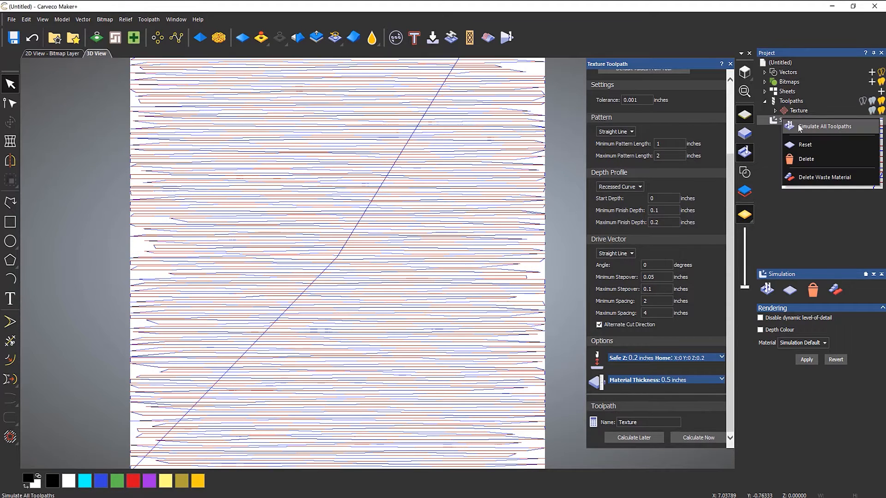
pyautogui.click(806, 126)
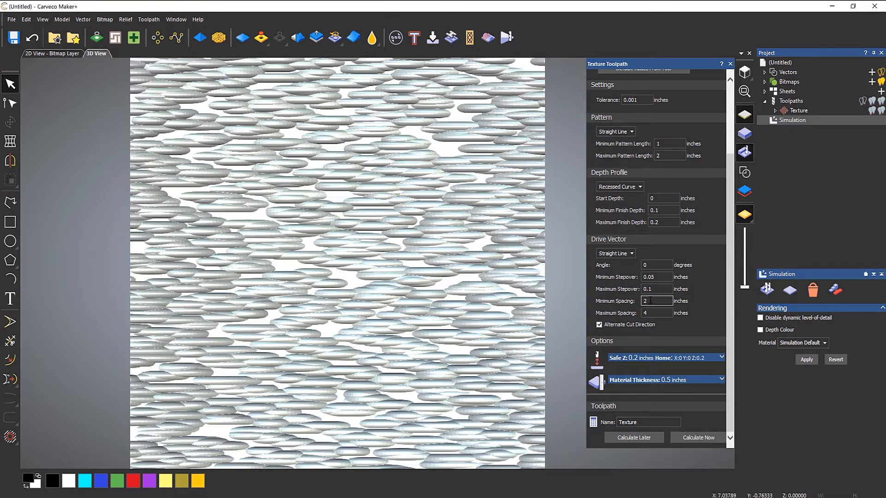
# Set the minimum spacing to 8 inches and the maximum spacing to 12 inches, and recalculate the texture toolpath.
pyautogui.moveTo(650, 301); pyautogui.dragTo(586, 299)
pyautogui.write('8')
pyautogui.moveTo(648, 312); pyautogui.dragTo(602, 306)
pyautogui.write('12')
pyautogui.click(698, 438)
# Reset the simulation and simulate all toolpaths with the 8 to 12 inch spacing.
pyautogui.rightClick(796, 121)
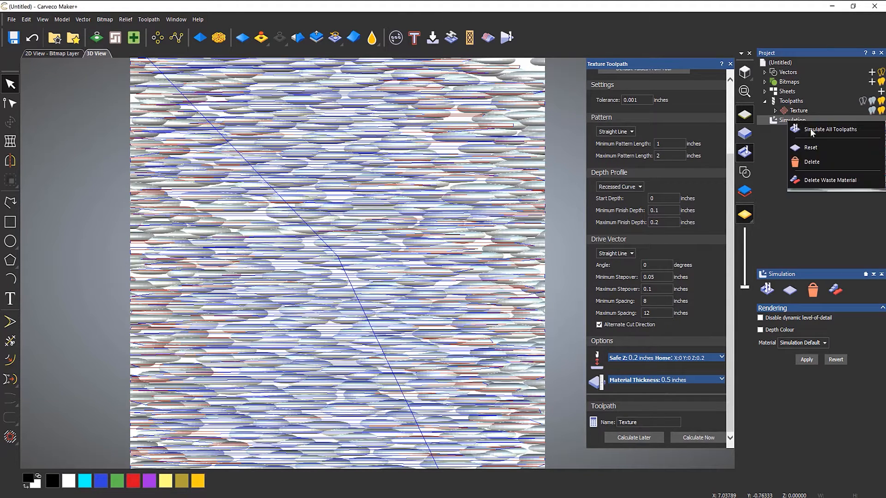
pyautogui.click(821, 150)
pyautogui.rightClick(791, 121)
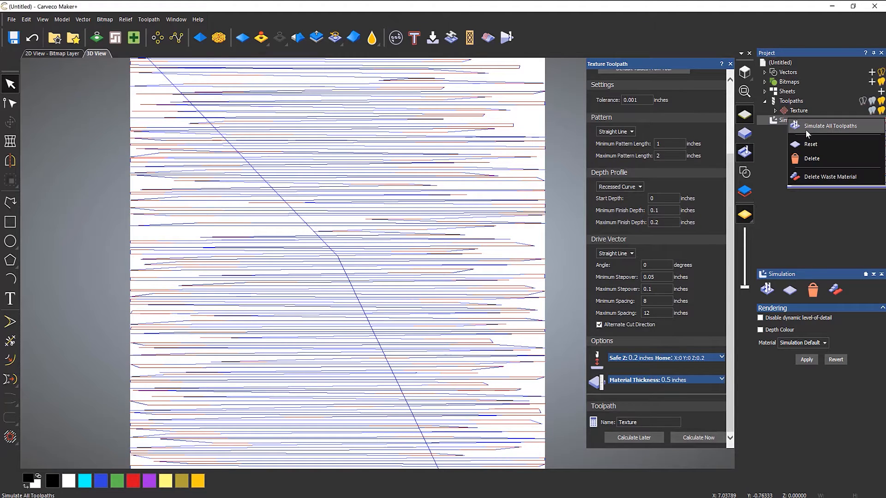
pyautogui.click(814, 124)
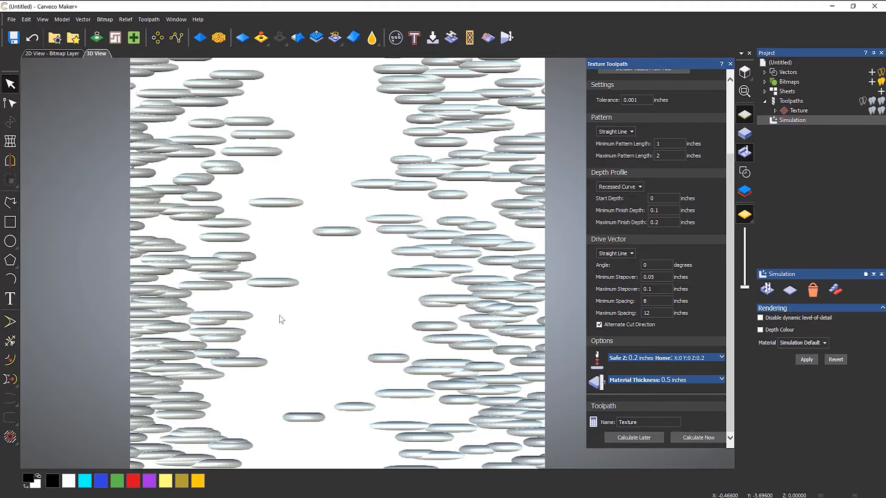
# Set both the minimum and maximum spacing to 2 inches and recalculate the texture toolpath.
pyautogui.click(655, 301)
pyautogui.doubleClick(640, 301)
pyautogui.write('2')
pyautogui.doubleClick(655, 313)
pyautogui.write('2')
pyautogui.click(703, 439)
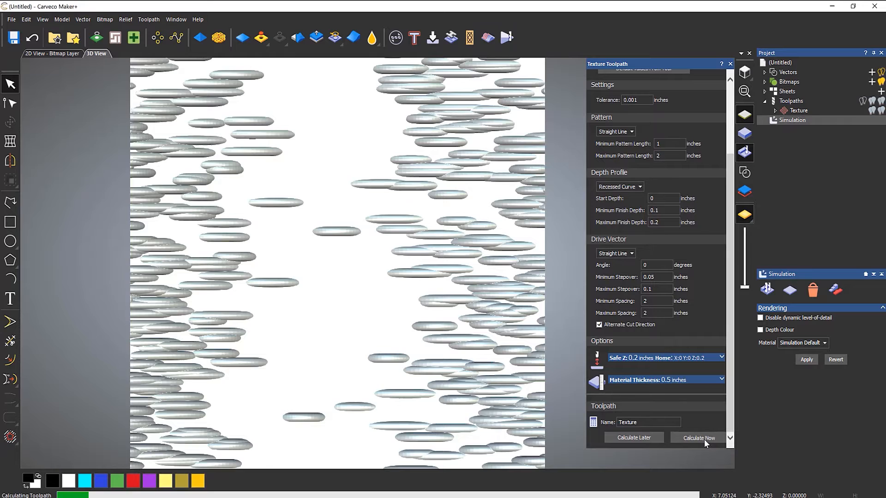
# Reset the simulation and simulate all toolpaths with the uniform 2 inch spacing.
pyautogui.rightClick(785, 121)
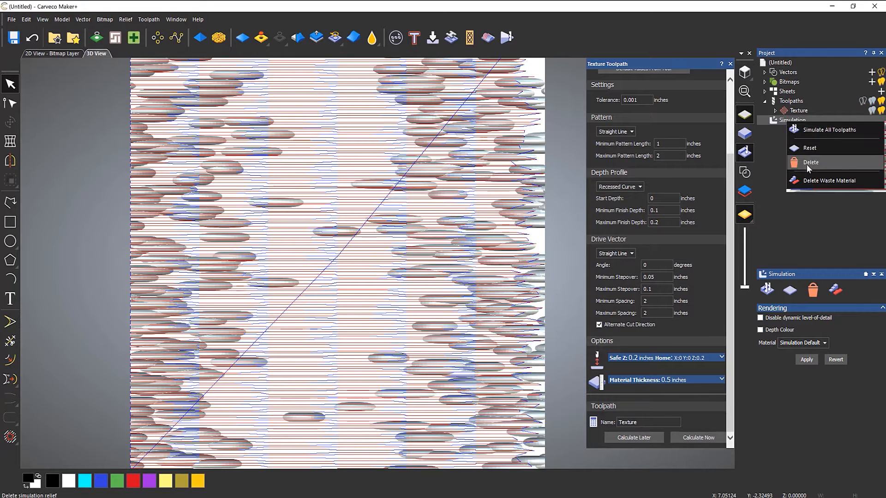
pyautogui.click(806, 151)
pyautogui.rightClick(795, 119)
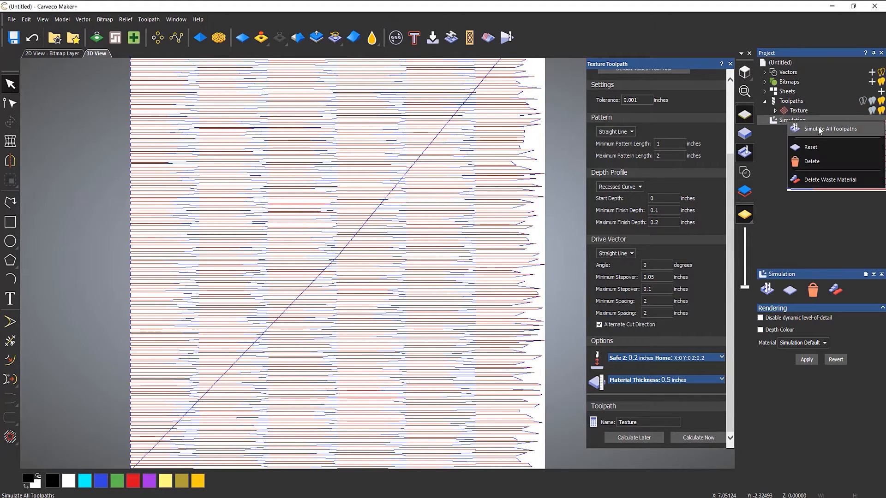
pyautogui.click(799, 127)
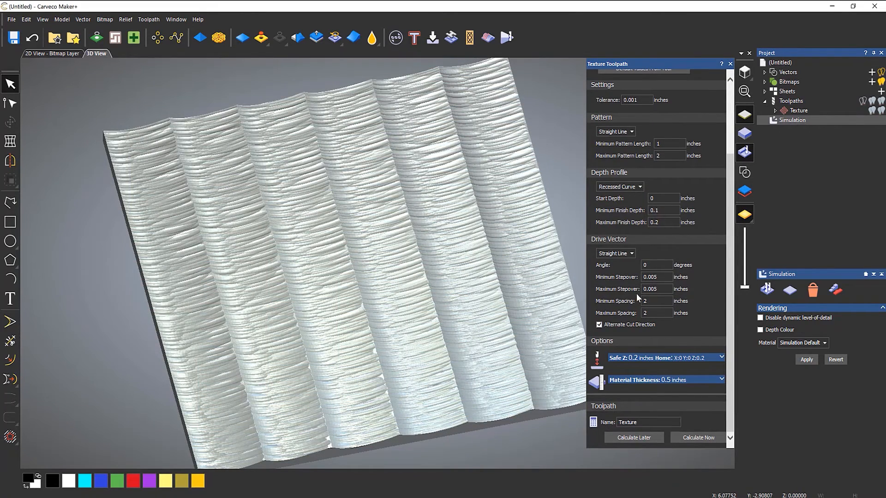
# Reduce the minimum spacing to 1 inch and recalculate the texture toolpath.
pyautogui.scroll(-2, 396, 317)
pyautogui.moveTo(396, 317); pyautogui.dragTo(387, 342)
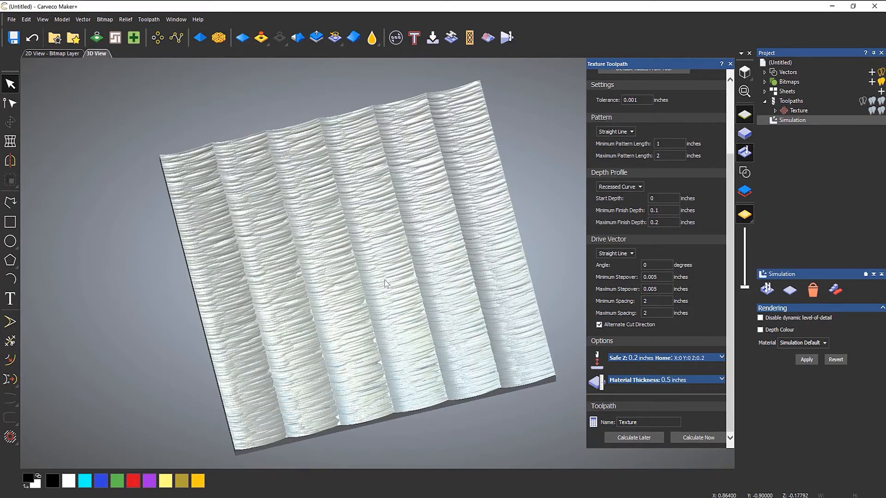
pyautogui.scroll(3, 383, 281)
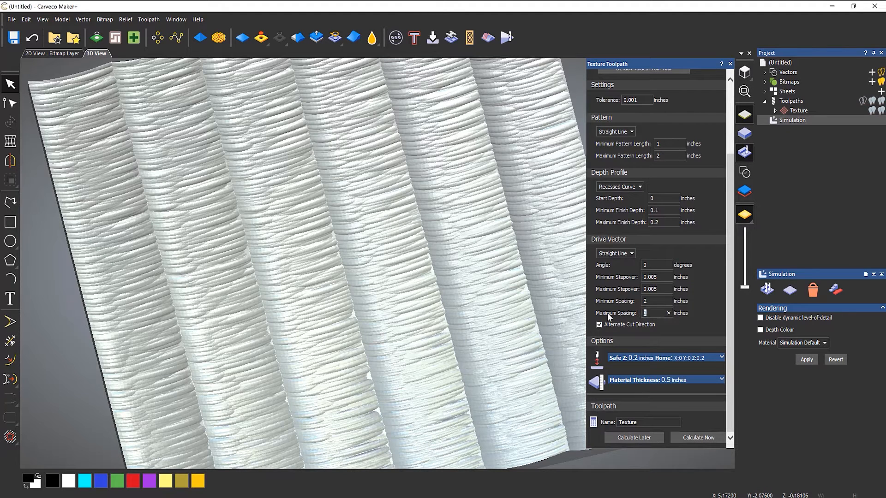
pyautogui.doubleClick(645, 313)
pyautogui.doubleClick(646, 302)
pyautogui.write('1')
pyautogui.click(691, 438)
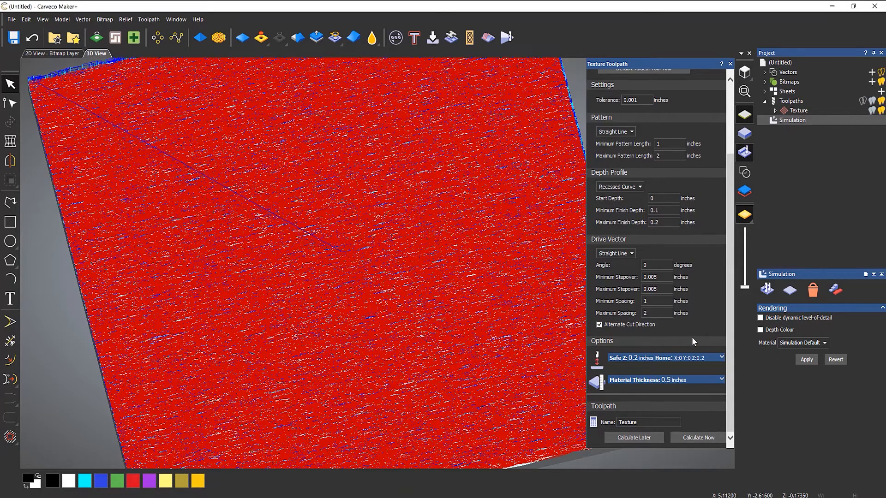
# Reset the simulation and simulate all toolpaths with the 1 inch minimum spacing.
pyautogui.rightClick(782, 121)
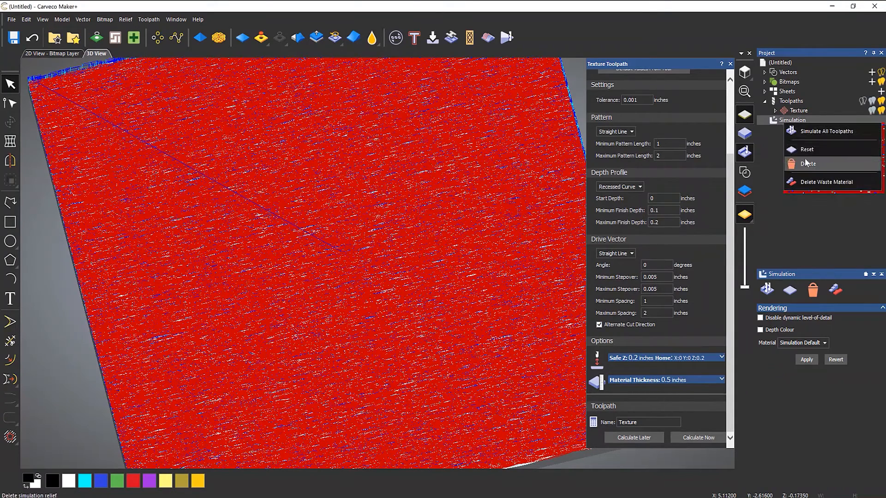
pyautogui.click(806, 148)
pyautogui.rightClick(791, 122)
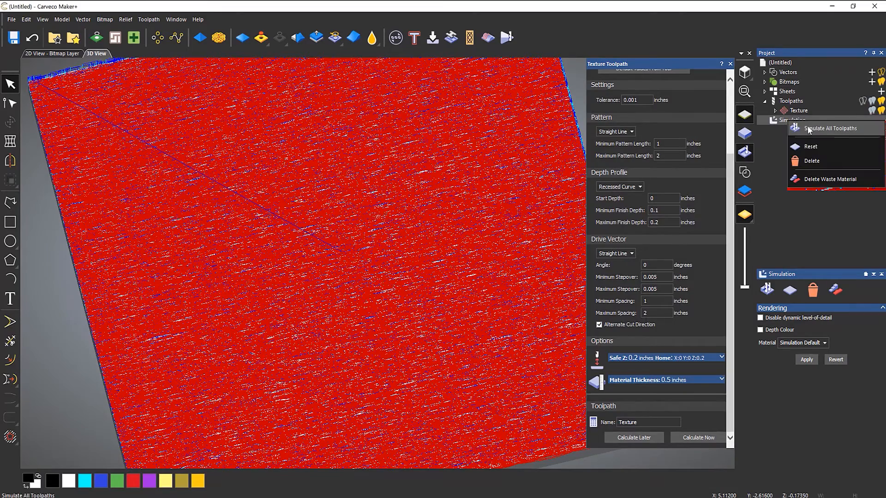
pyautogui.click(805, 128)
pyautogui.moveTo(433, 302); pyautogui.dragTo(499, 324)
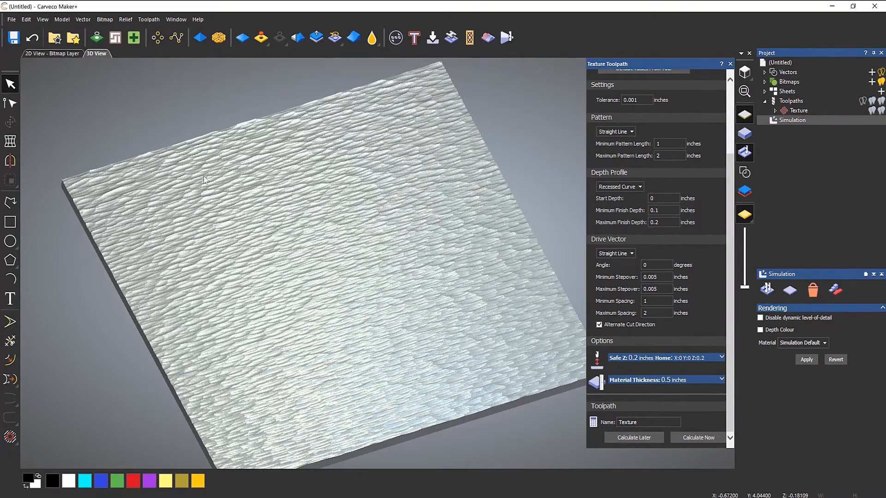
# Draw a five-point star beside the curved vectors outside the model, with point radii of about 0.6 and 0.2 inches.
pyautogui.click(15, 264)
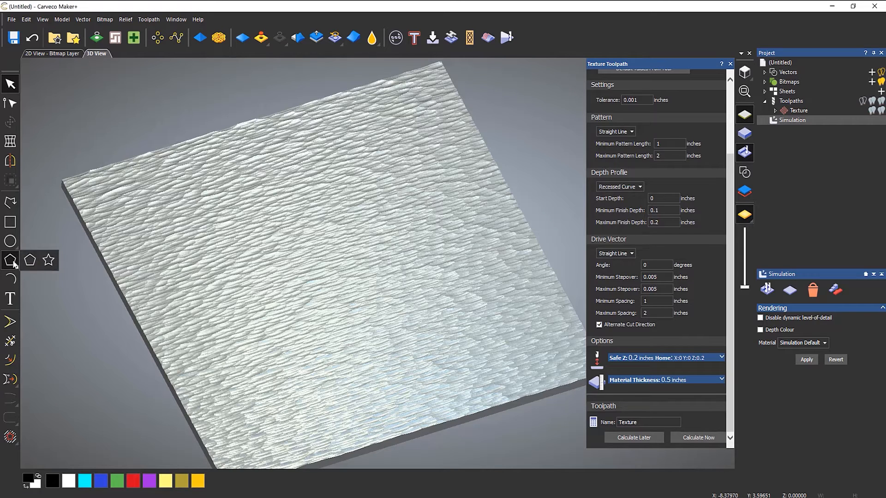
pyautogui.click(47, 261)
pyautogui.click(103, 122)
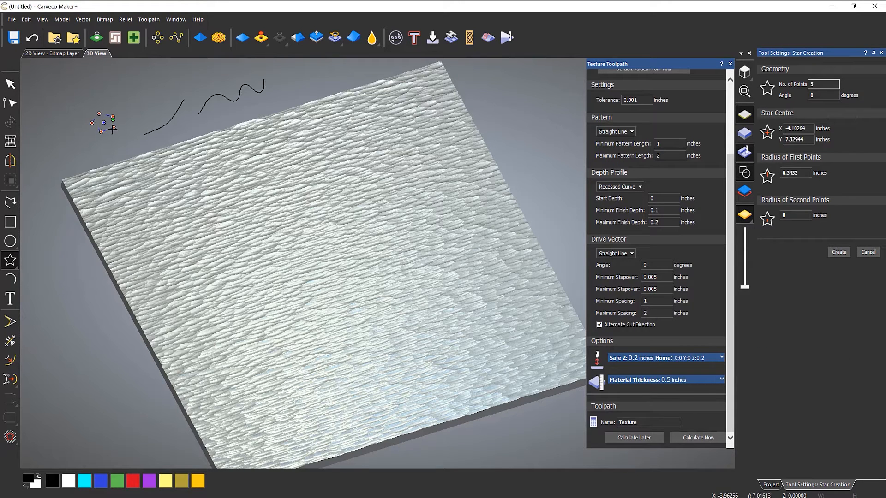
pyautogui.click(119, 138)
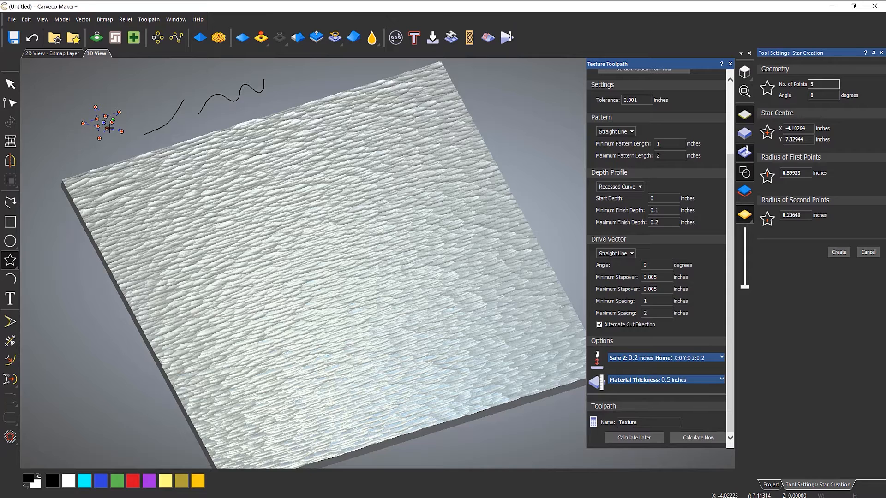
pyautogui.click(111, 127)
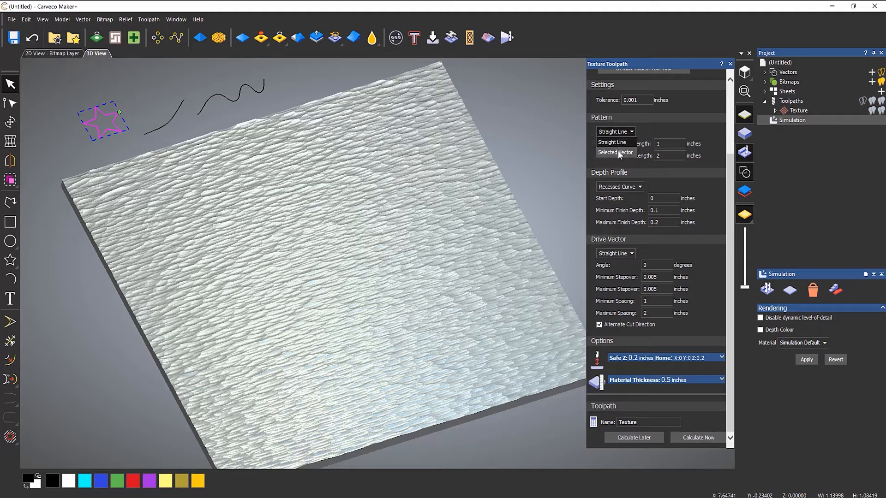
# Set the star as the texture's selected pattern vector and recalculate the toolpath.
pyautogui.click(618, 152)
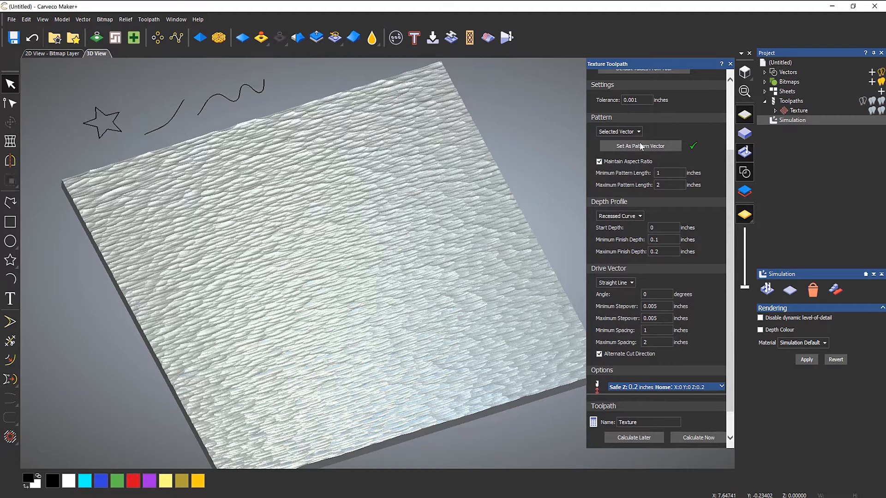
pyautogui.click(694, 438)
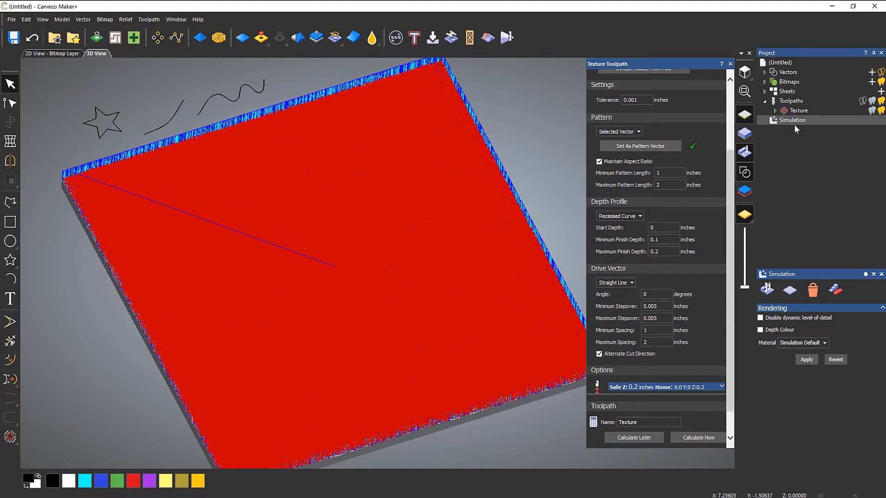
# Reset the simulation and simulate all toolpaths with the star pattern.
pyautogui.rightClick(794, 122)
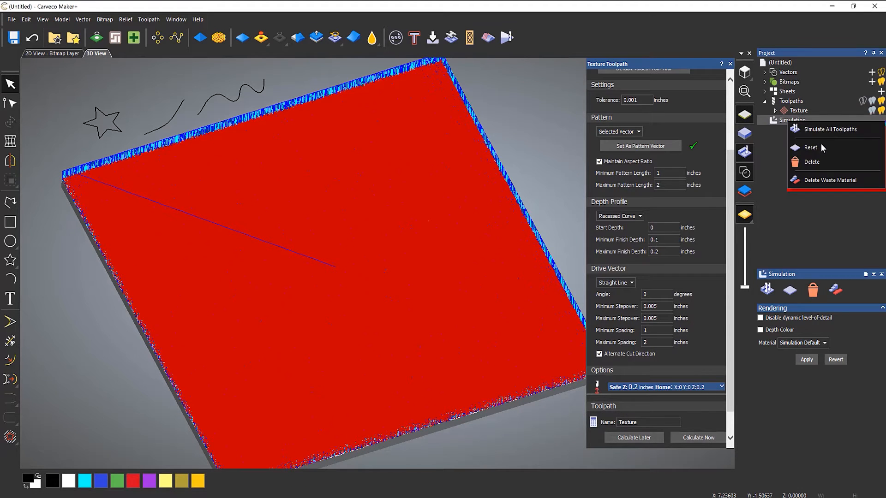
pyautogui.click(820, 146)
pyautogui.rightClick(793, 119)
pyautogui.click(793, 126)
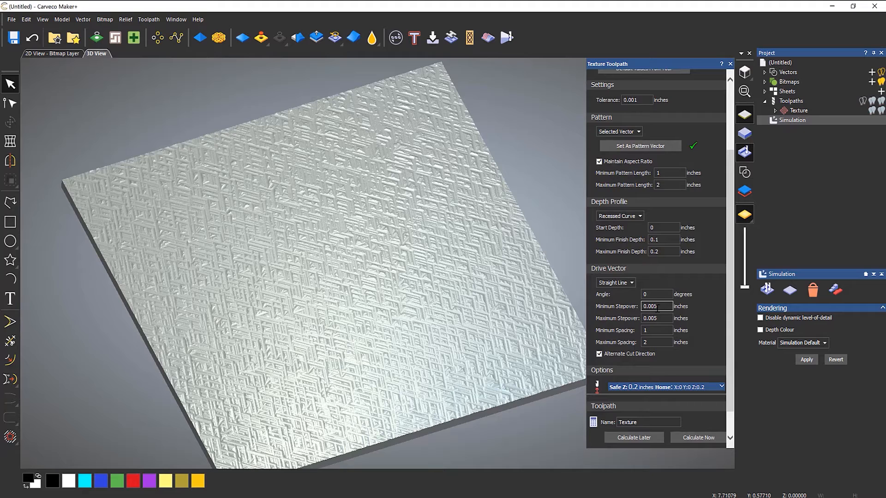
# Set the minimum stepover to 0.01 inches and the maximum stepover to 0.25 inches, and recalculate the star texture toolpath.
pyautogui.moveTo(658, 307); pyautogui.dragTo(650, 307)
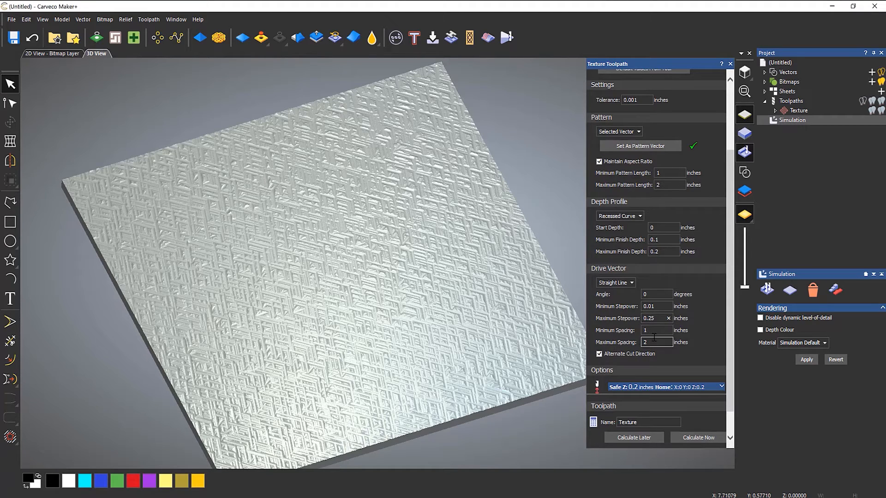
pyautogui.click(691, 439)
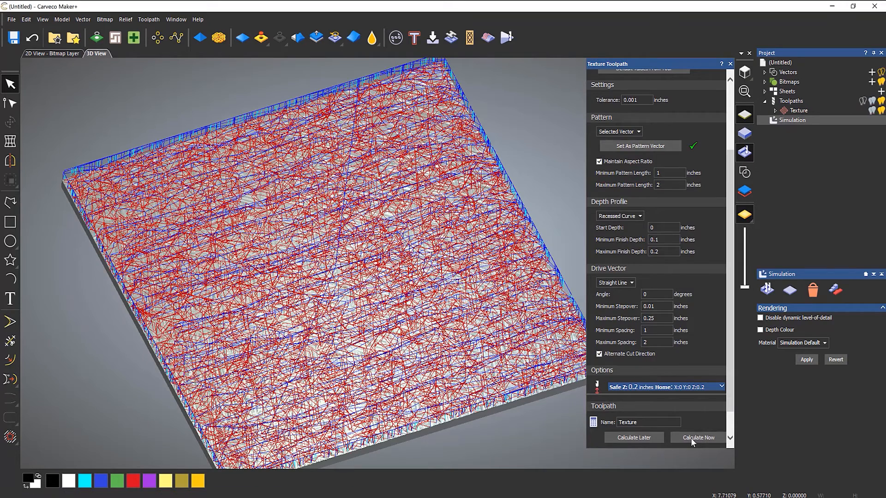
# Reset the simulation and simulate all toolpaths with the 0.01 to 0.25 inch stepover.
pyautogui.rightClick(787, 121)
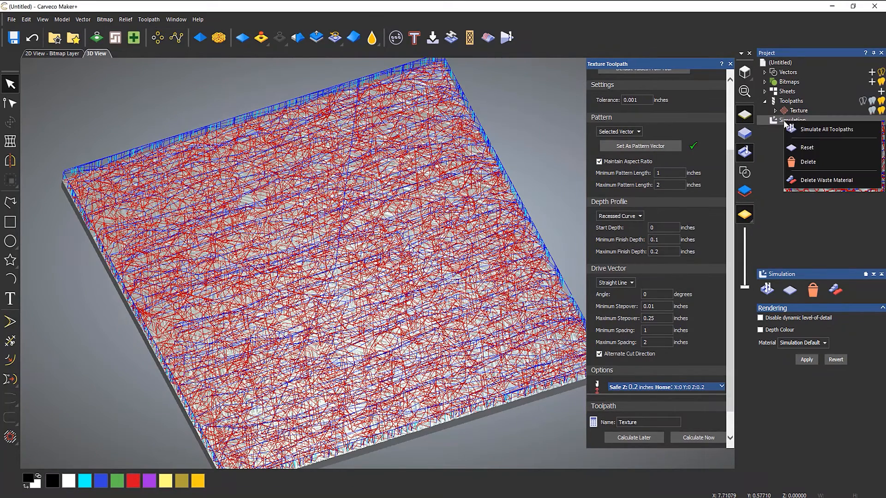
pyautogui.click(793, 143)
pyautogui.rightClick(782, 120)
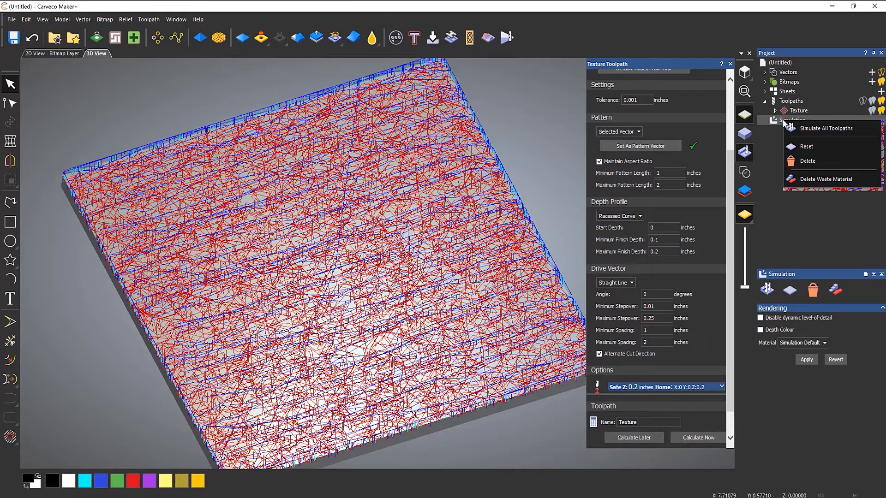
pyautogui.click(806, 128)
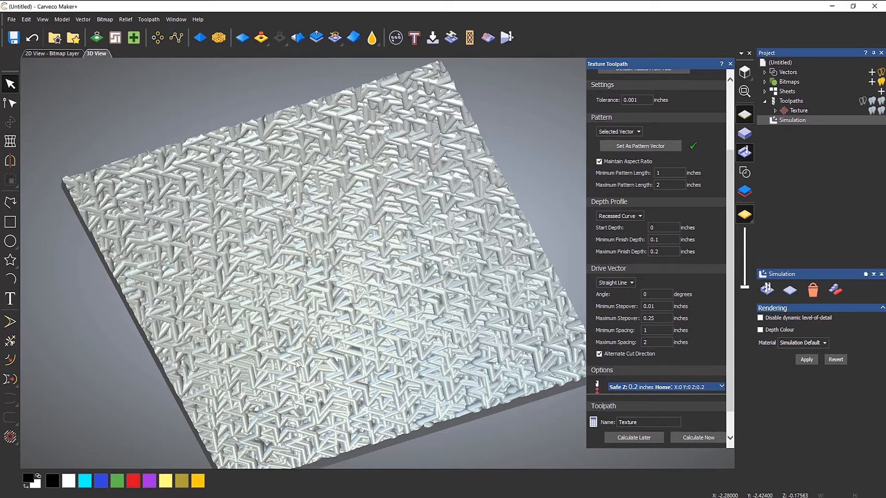
# Set the minimum pattern length to 0.25 inches and the maximum to 0.75 inches, and recalculate the texture toolpath.
pyautogui.click(662, 331)
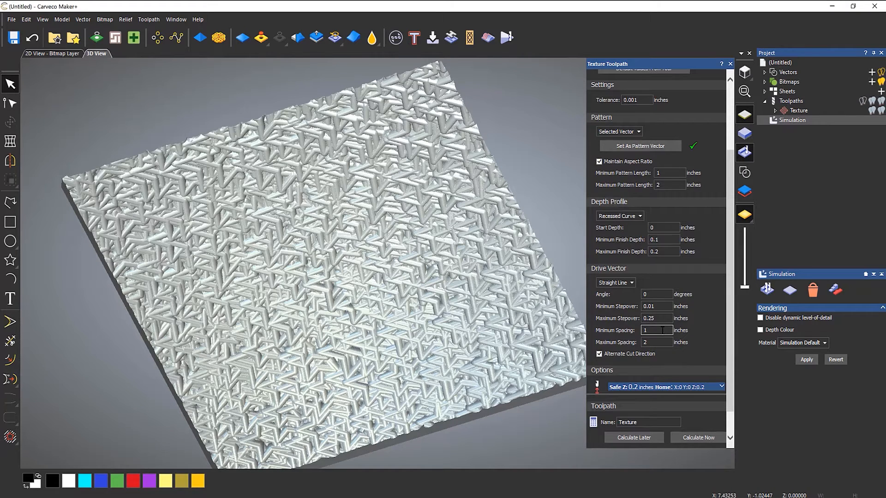
pyautogui.click(660, 173)
pyautogui.write('0.25')
pyautogui.press('Tab')
pyautogui.write('0.75')
pyautogui.click(700, 436)
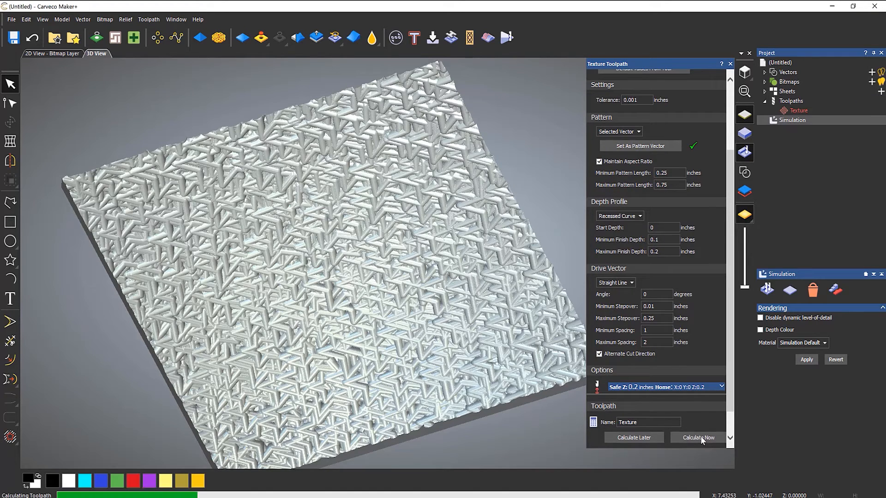
# Reset the simulation and simulate all toolpaths with the 0.25 to 0.75 inch star pattern.
pyautogui.rightClick(790, 125)
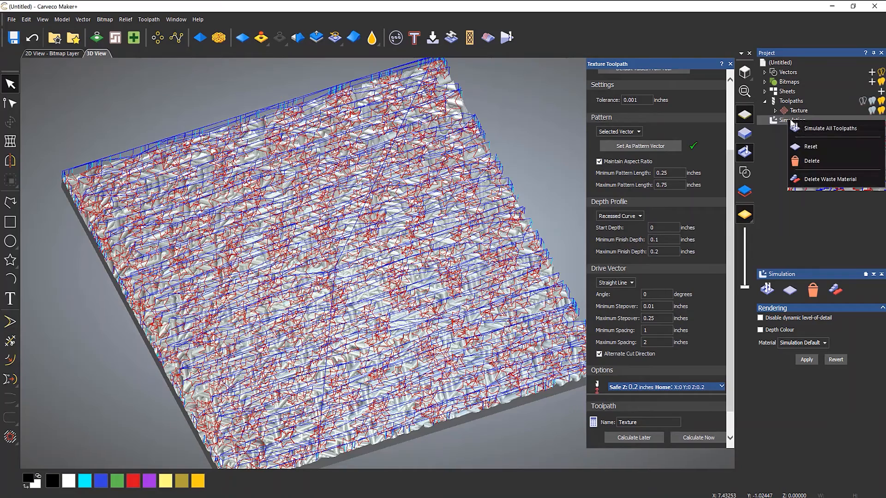
pyautogui.click(803, 149)
pyautogui.rightClick(791, 122)
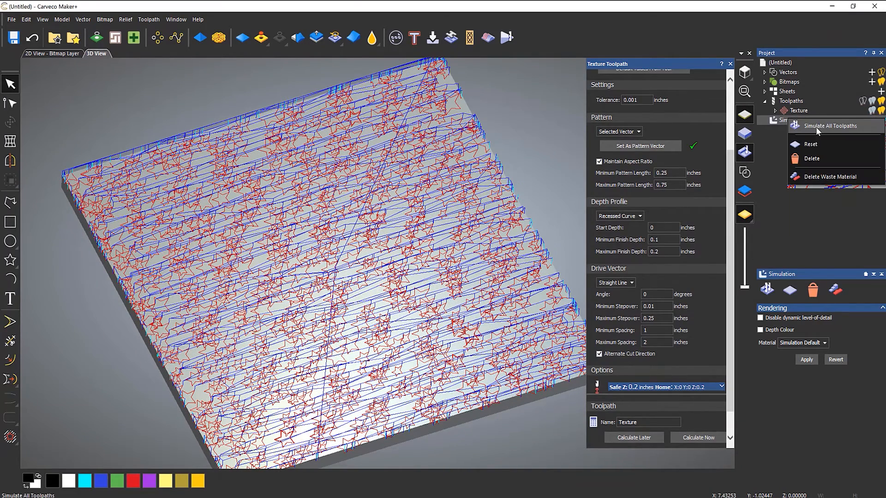
pyautogui.click(817, 124)
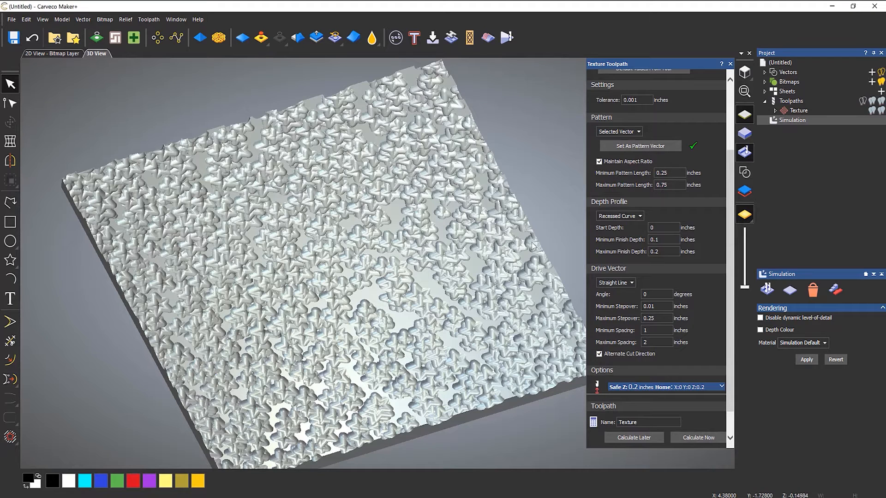
# Set the minimum pattern length to 2 inches and the maximum to 4 inches, and recalculate the texture toolpath.
pyautogui.moveTo(675, 173); pyautogui.dragTo(542, 177)
pyautogui.write('2')
pyautogui.press('Tab')
pyautogui.write('4')
pyautogui.click(698, 437)
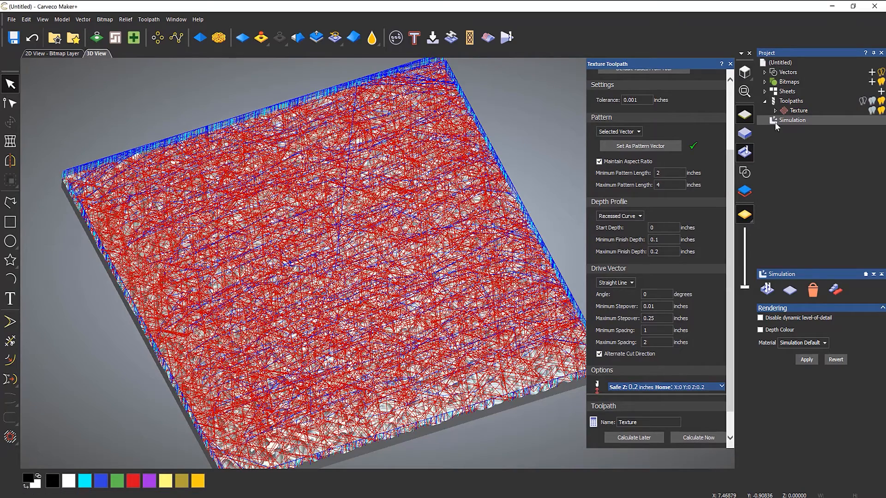
# Reset the simulation and simulate all toolpaths with the 2 to 4 inch star pattern.
pyautogui.rightClick(781, 121)
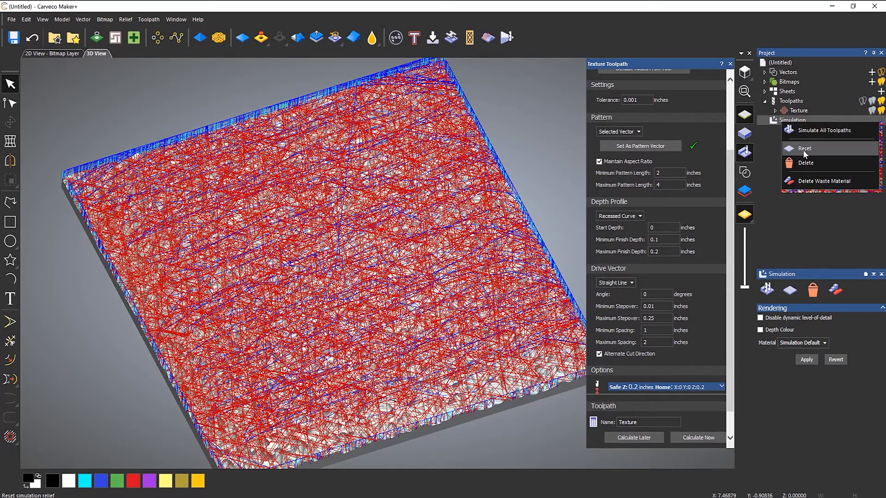
pyautogui.click(804, 148)
pyautogui.rightClick(790, 124)
pyautogui.click(823, 126)
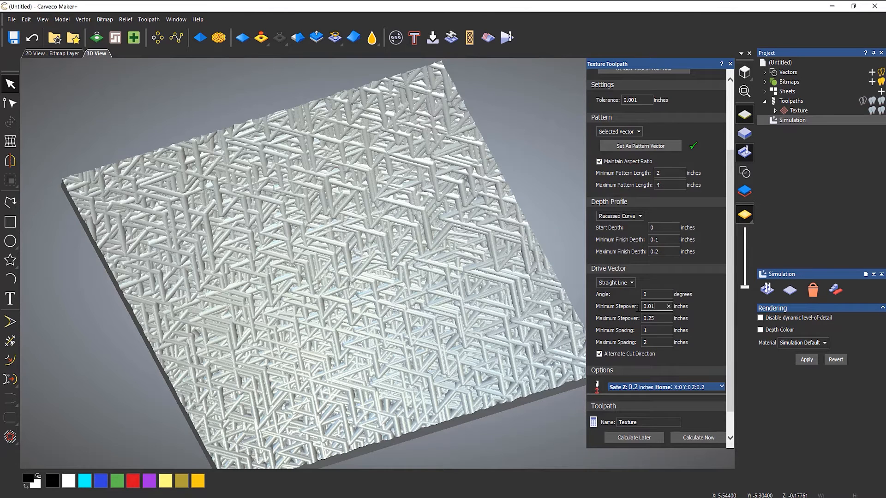
# Set the drive vector's minimum stepover to 1 inch and the maximum to 2 inches, and recalculate the texture toolpath.
pyautogui.moveTo(638, 308); pyautogui.dragTo(563, 303)
pyautogui.write('1')
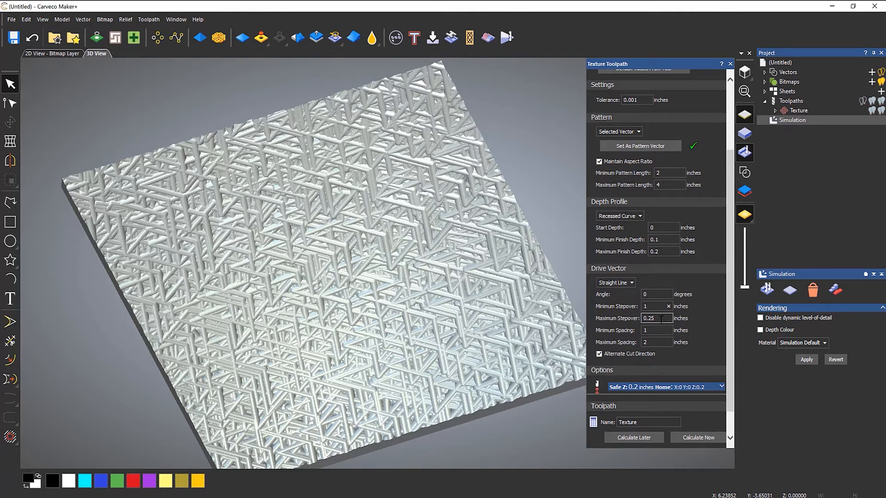
pyautogui.write('2')
pyautogui.click(651, 330)
pyautogui.click(651, 341)
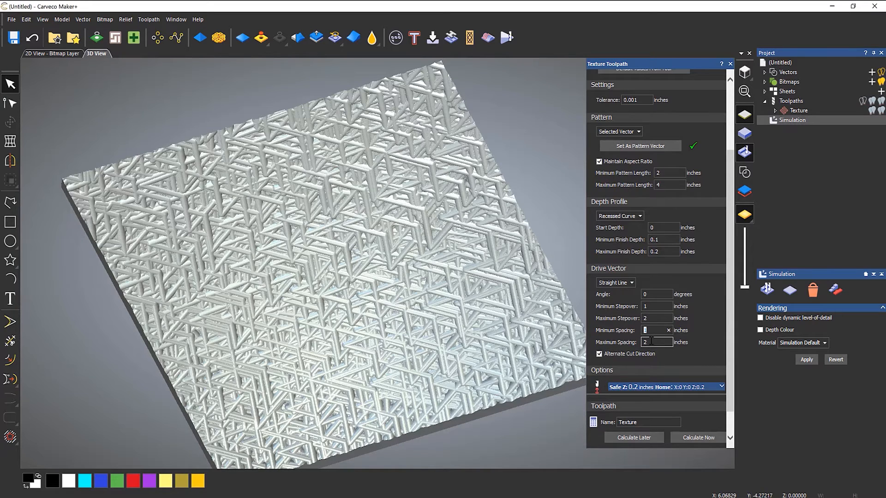
pyautogui.click(700, 438)
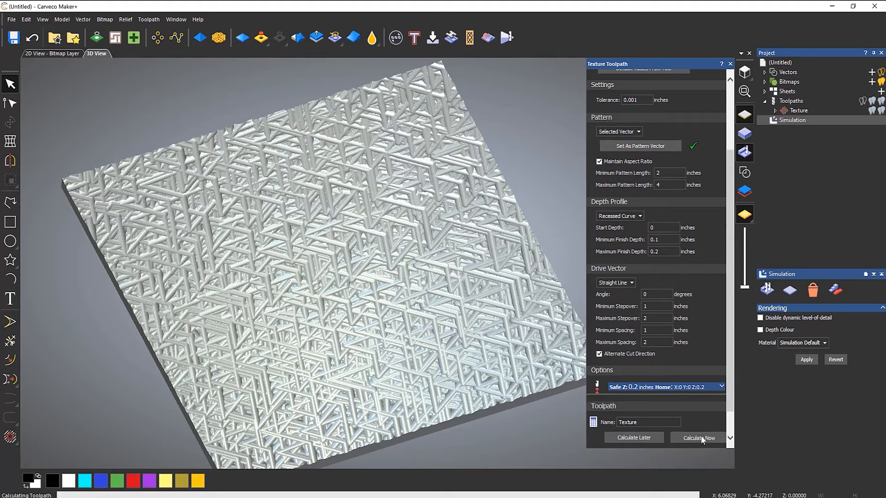
# Reset the simulation, simulate all toolpaths with the 1 to 2 inch stepover, and inspect the star texture.
pyautogui.rightClick(783, 121)
pyautogui.click(803, 149)
pyautogui.rightClick(789, 123)
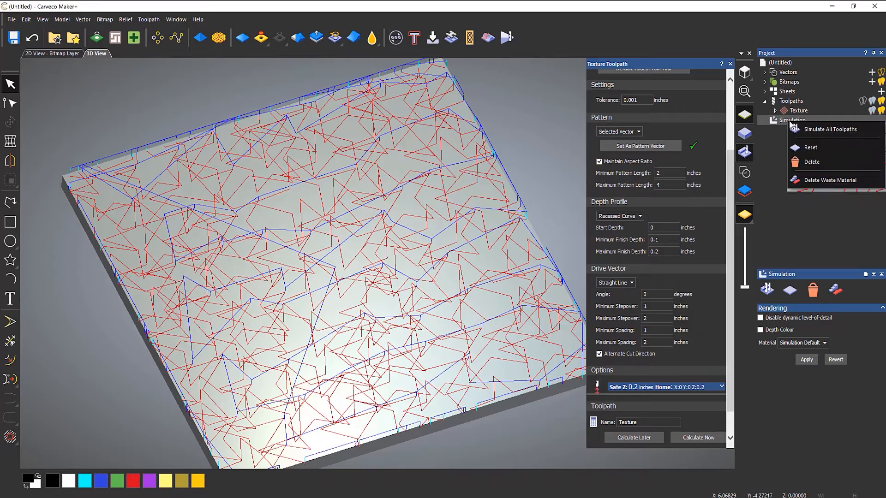
pyautogui.click(819, 130)
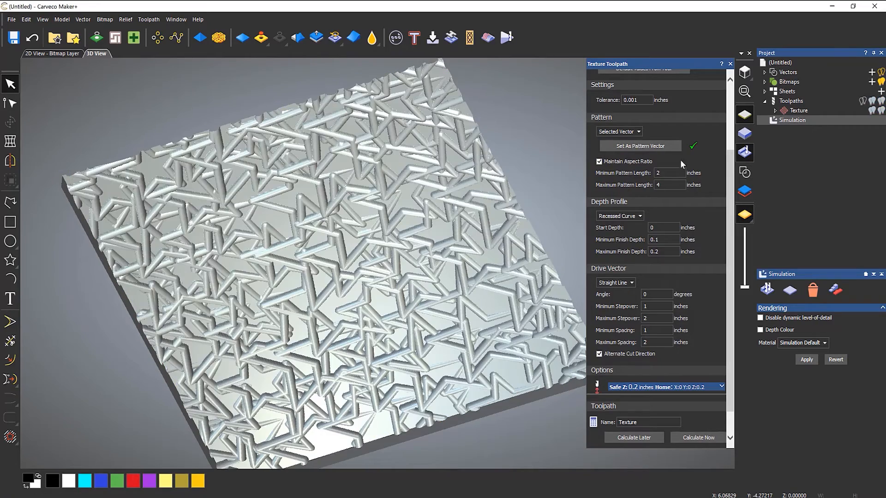
pyautogui.moveTo(423, 279); pyautogui.dragTo(374, 325)
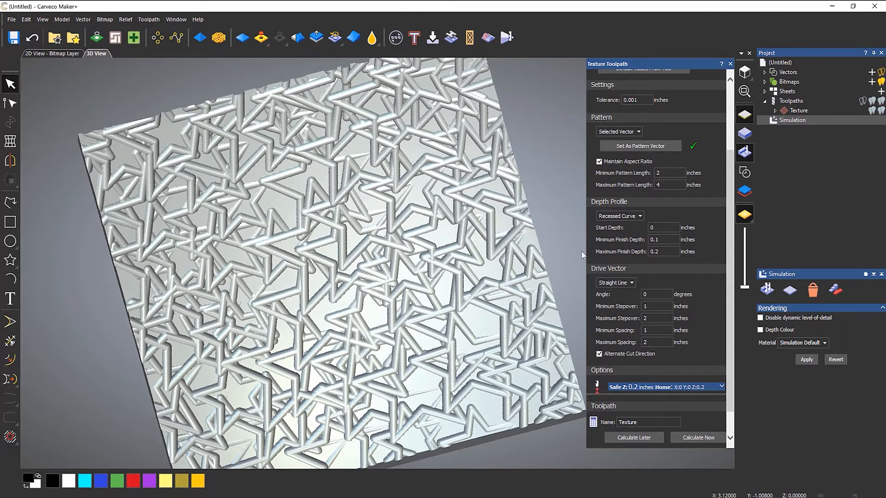
# Set both the drive vector's stepover and spacing to a minimum of 5 and maximum of 8 inches, and recalculate the toolpath.
pyautogui.doubleClick(650, 306)
pyautogui.write('5')
pyautogui.press('Tab')
pyautogui.write('8')
pyautogui.press('Tab')
pyautogui.write('5')
pyautogui.press('Tab')
pyautogui.write('8')
pyautogui.click(702, 435)
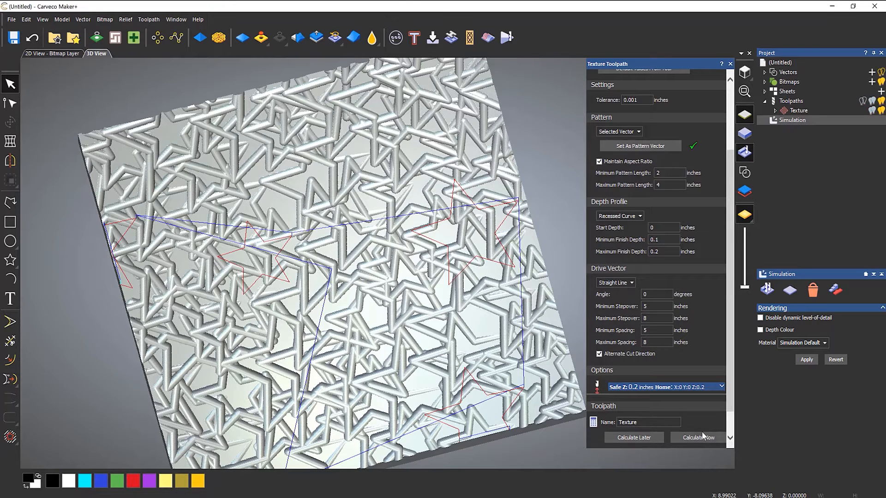
# Reset the simulation, simulate all toolpaths with the 5 to 8 inch stepover and spacing, and inspect the spread-out stars.
pyautogui.rightClick(793, 120)
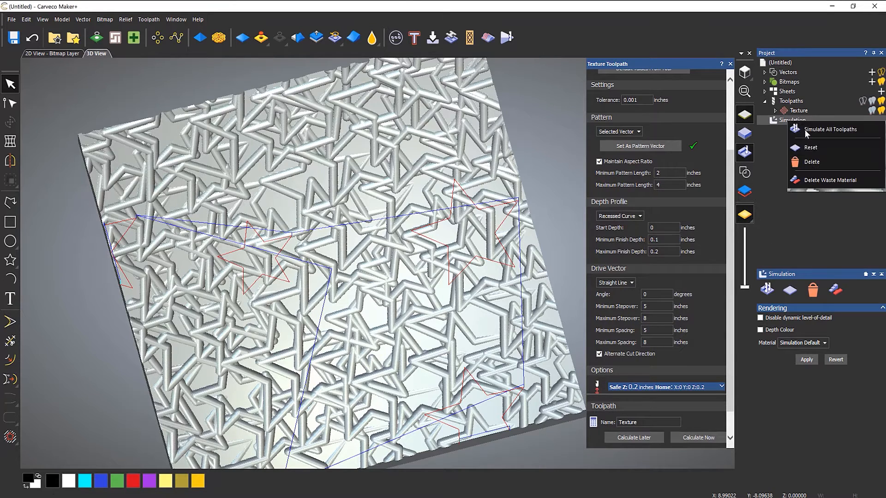
pyautogui.click(807, 145)
pyautogui.rightClick(779, 121)
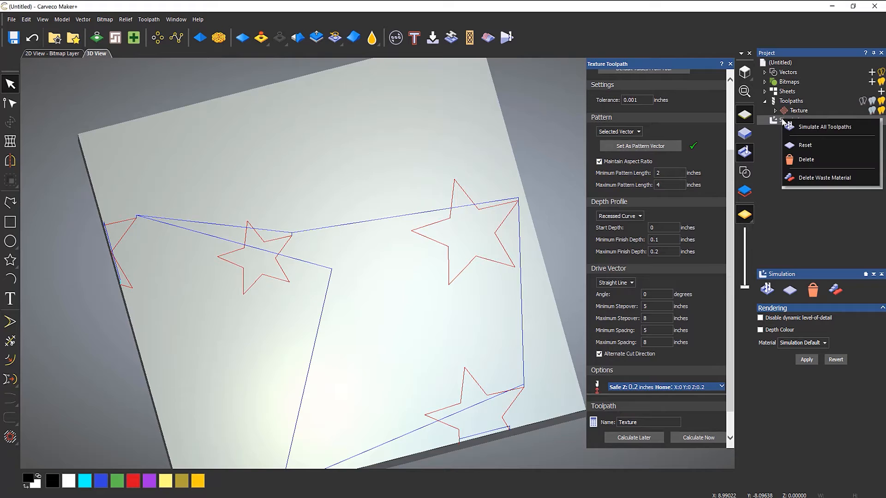
pyautogui.click(814, 128)
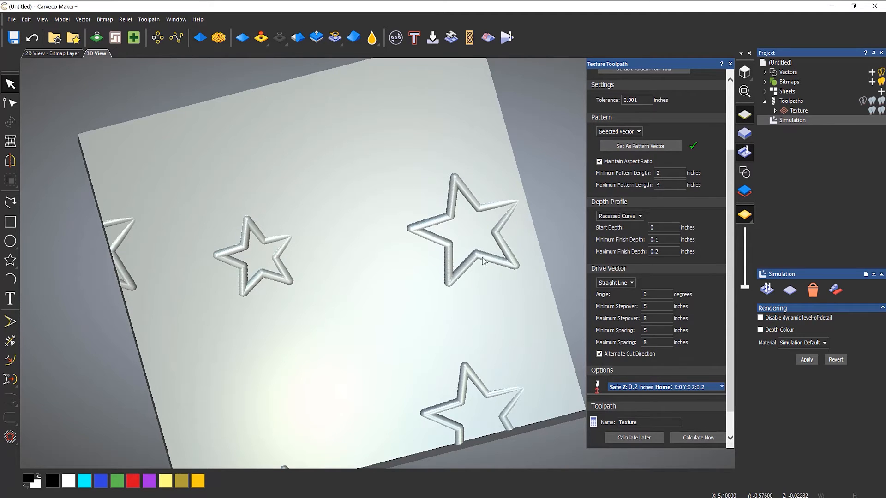
pyautogui.moveTo(489, 220); pyautogui.dragTo(494, 201)
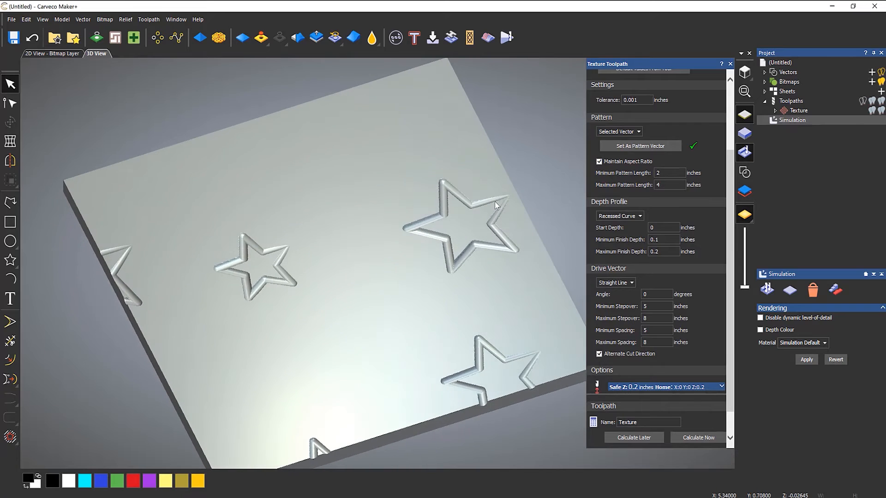
# Set the maximum finish depth to 0.1 inches and the minimum to 0.05 inches, and recalculate the texture toolpath.
pyautogui.click(663, 251)
pyautogui.moveTo(659, 251); pyautogui.dragTo(655, 240)
pyautogui.write('1')
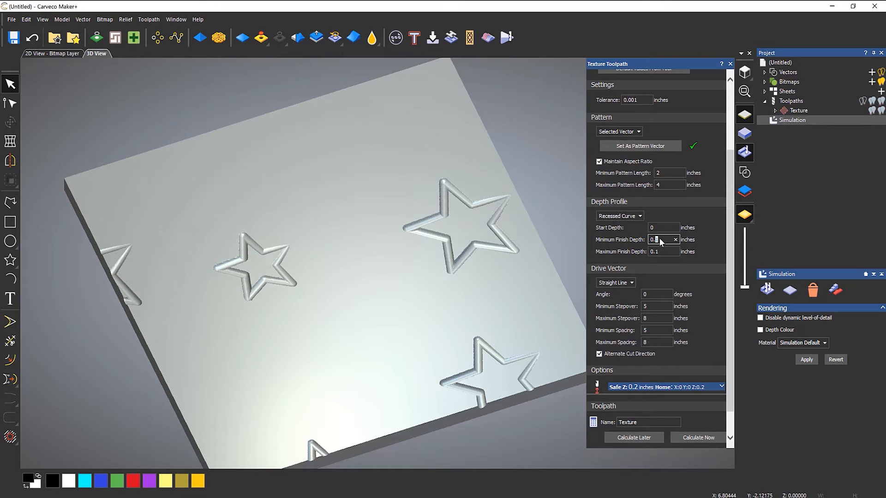
pyautogui.write('05')
pyautogui.click(697, 438)
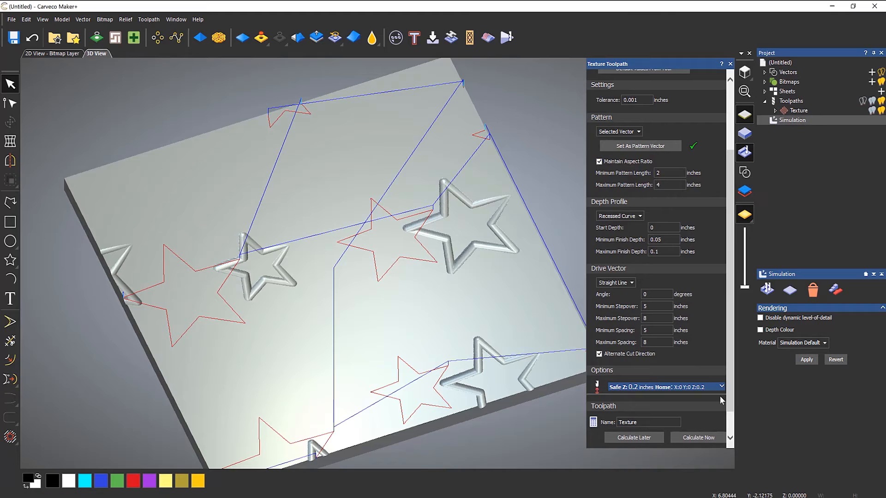
# Recalculate the texture toolpath repeatedly with the same settings to generate different random star layouts.
pyautogui.click(703, 438)
pyautogui.click(702, 439)
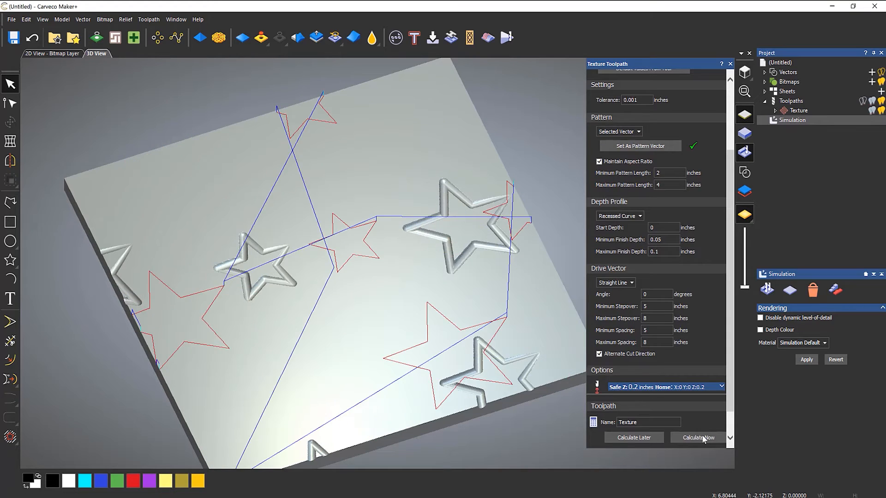
pyautogui.click(703, 438)
pyautogui.click(701, 438)
pyautogui.click(701, 437)
pyautogui.click(702, 438)
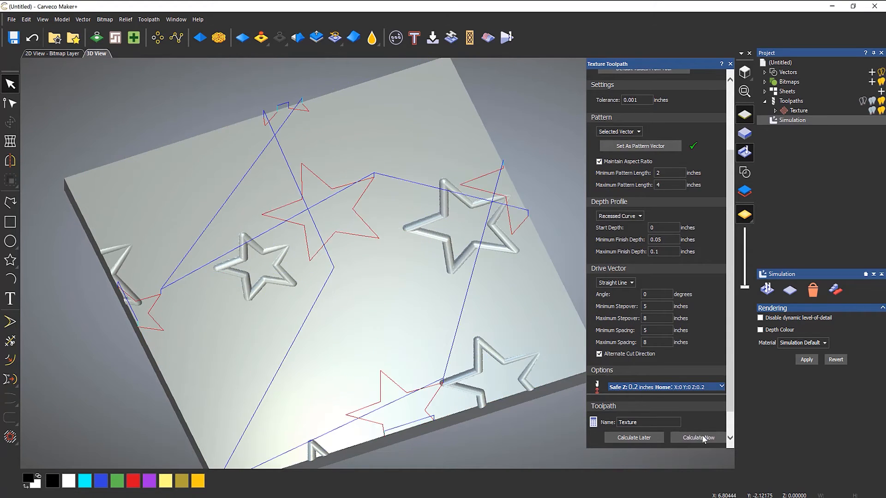
pyautogui.click(701, 438)
pyautogui.click(701, 438)
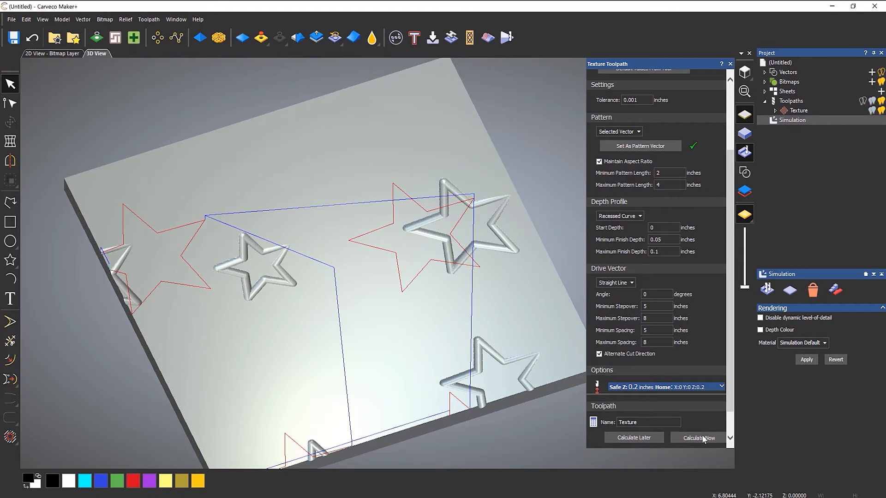
pyautogui.click(701, 438)
# Reset the simulation and simulate all toolpaths with the 0.05 to 0.1 inch finish depths.
pyautogui.rightClick(790, 120)
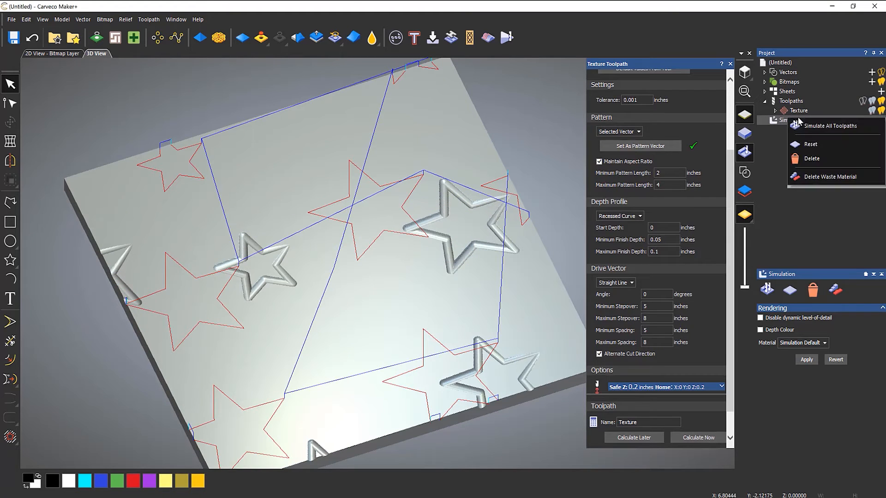
pyautogui.click(810, 143)
pyautogui.rightClick(795, 119)
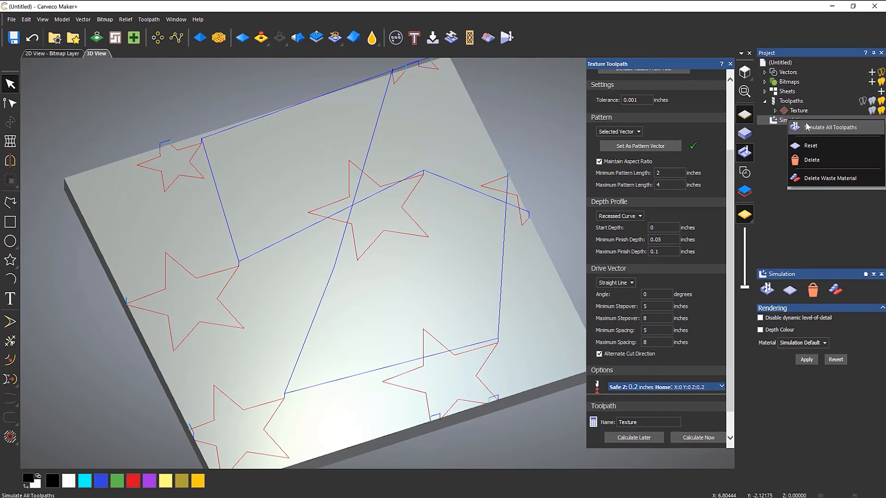
pyautogui.click(806, 125)
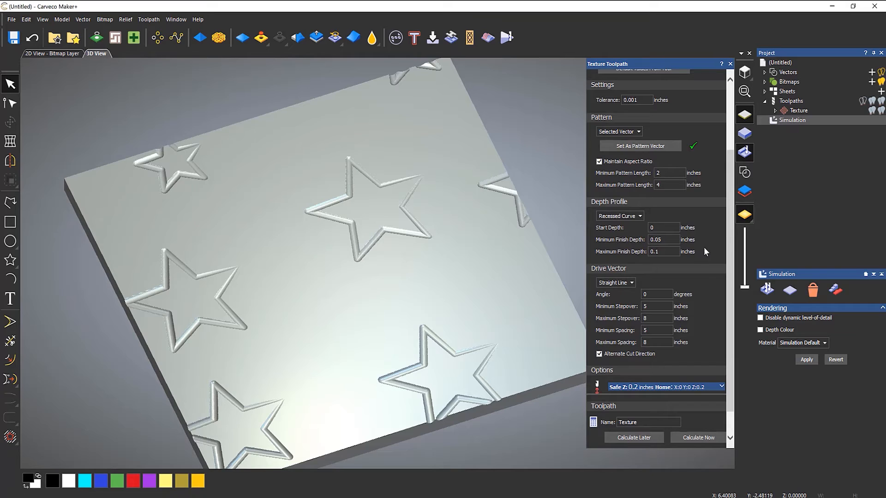
# Set both the stepover and spacing to a minimum of 4 and maximum of 7 inches, and recalculate the texture toolpath several times.
pyautogui.click(654, 307)
pyautogui.moveTo(654, 306); pyautogui.dragTo(600, 341)
pyautogui.write('4')
pyautogui.click(653, 318)
pyautogui.write('7')
pyautogui.click(654, 331)
pyautogui.write('47')
pyautogui.click(690, 436)
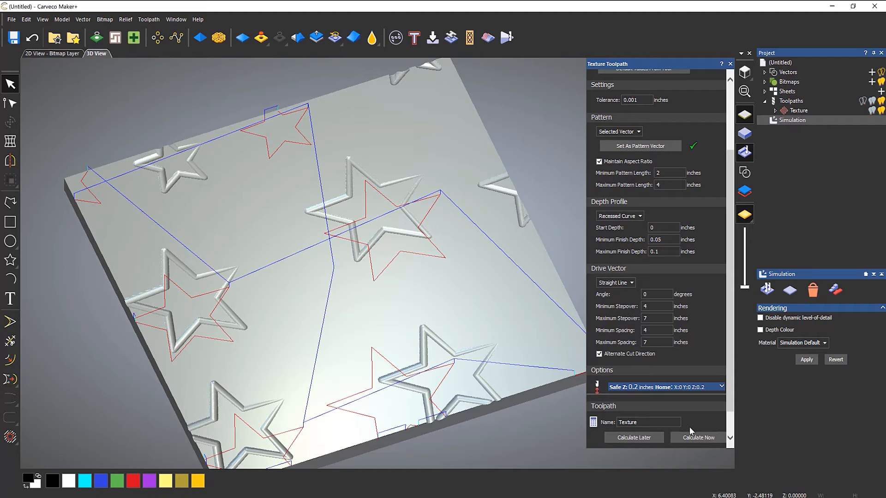
pyautogui.click(691, 434)
pyautogui.click(693, 432)
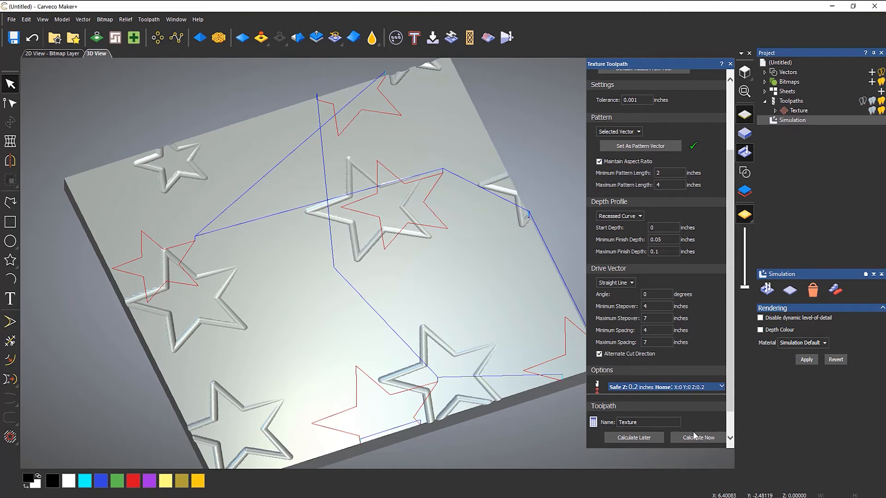
pyautogui.click(693, 434)
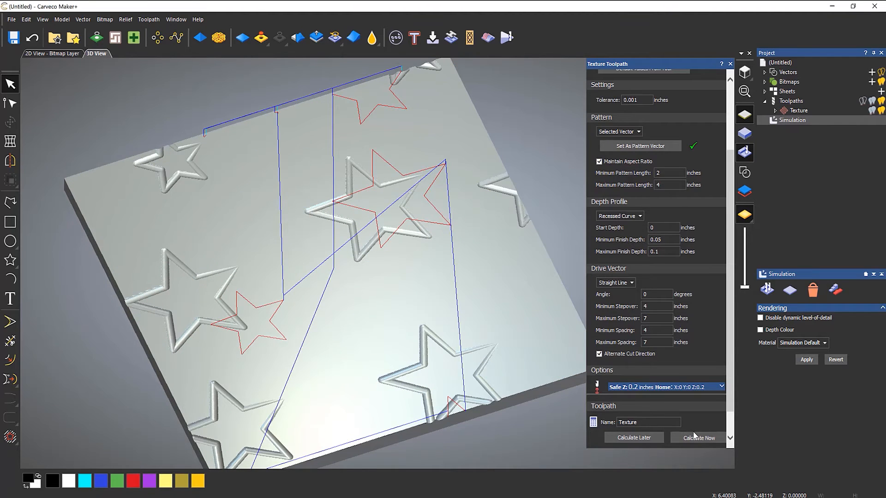
pyautogui.click(694, 435)
# Set the drive vector's minimum stepover to 2 inches and the maximum to 3 inches, and recalculate the texture toolpath.
pyautogui.doubleClick(650, 307)
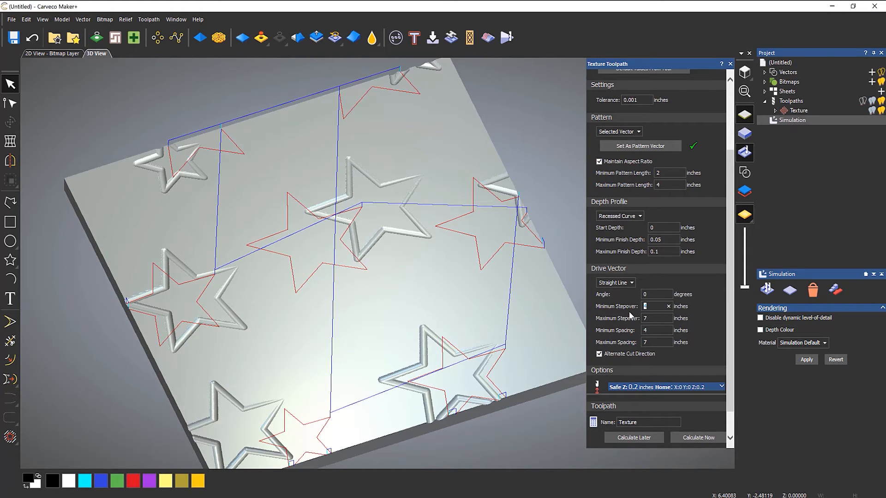
pyautogui.write('2')
pyautogui.press('Tab')
pyautogui.write('3')
pyautogui.click(699, 438)
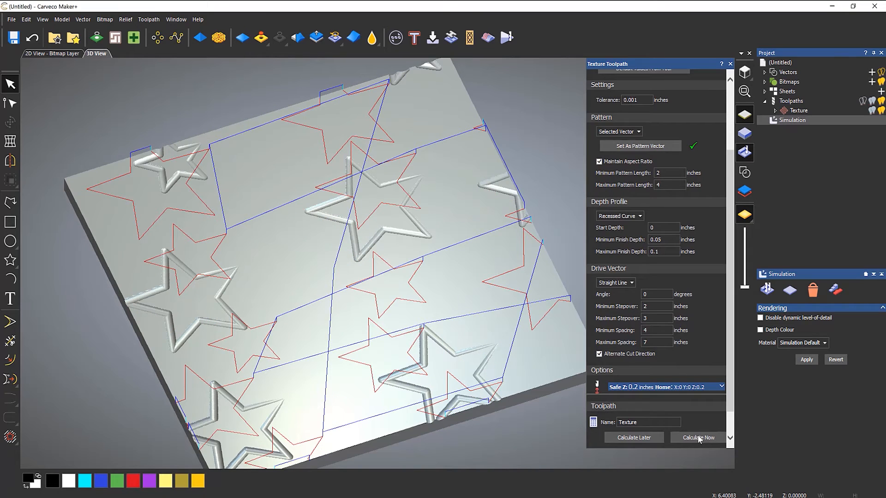
# Set the drive vector's minimum spacing to 3 inches and the maximum to 5 inches, and recalculate the texture toolpath several times.
pyautogui.doubleClick(655, 330)
pyautogui.write('3')
pyautogui.press('Tab')
pyautogui.click(697, 437)
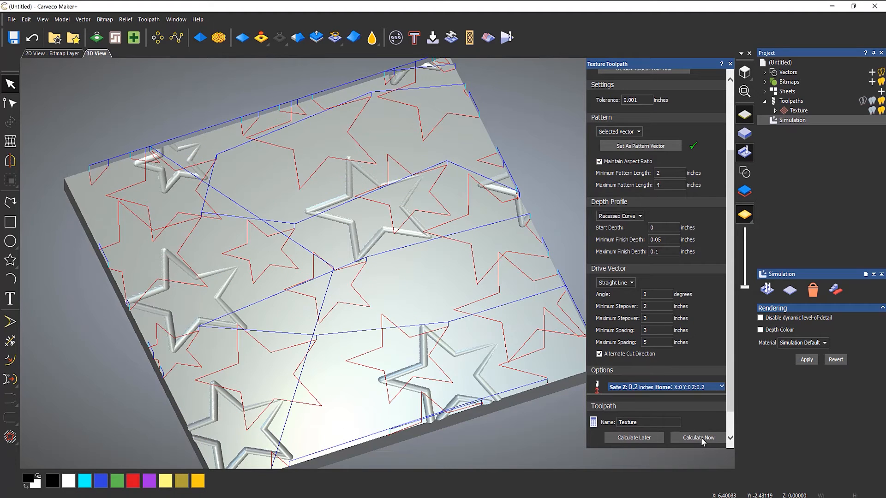
pyautogui.click(701, 437)
pyautogui.click(701, 437)
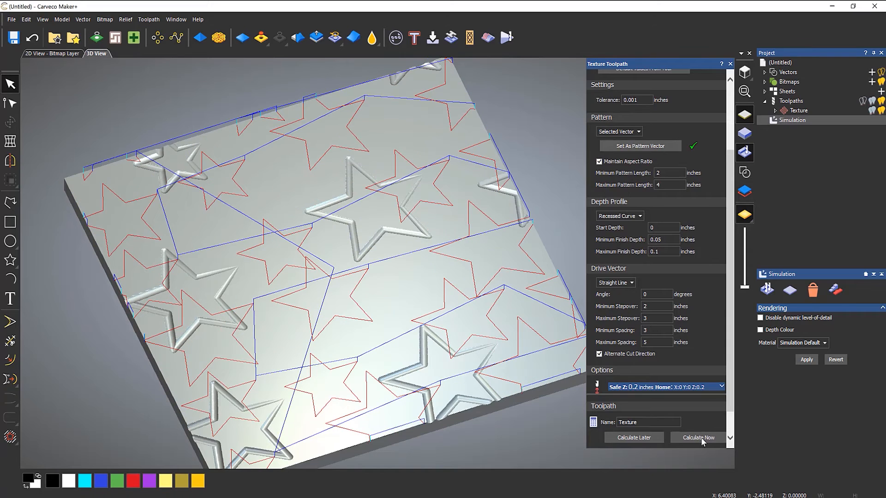
# Reset the simulation, simulate all toolpaths with the 2 to 3 inch stepover and 3 to 5 inch spacing, and inspect the stars.
pyautogui.rightClick(787, 123)
pyautogui.click(798, 141)
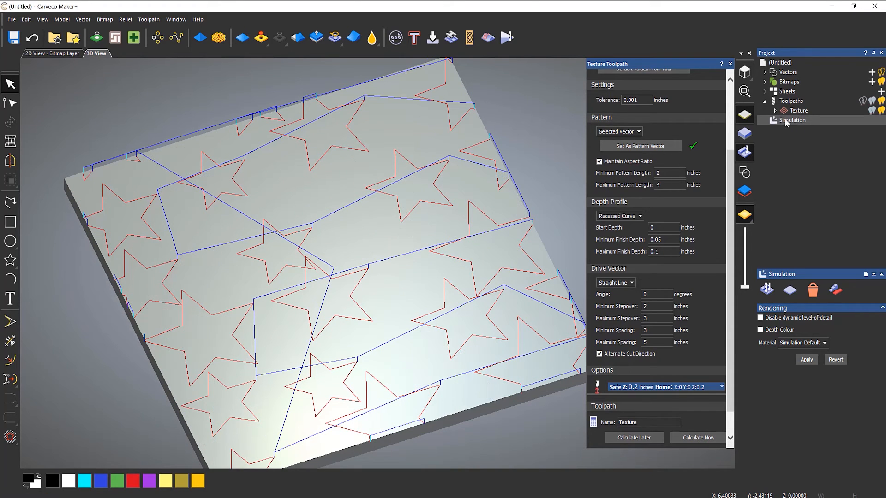
pyautogui.rightClick(785, 120)
pyautogui.click(805, 126)
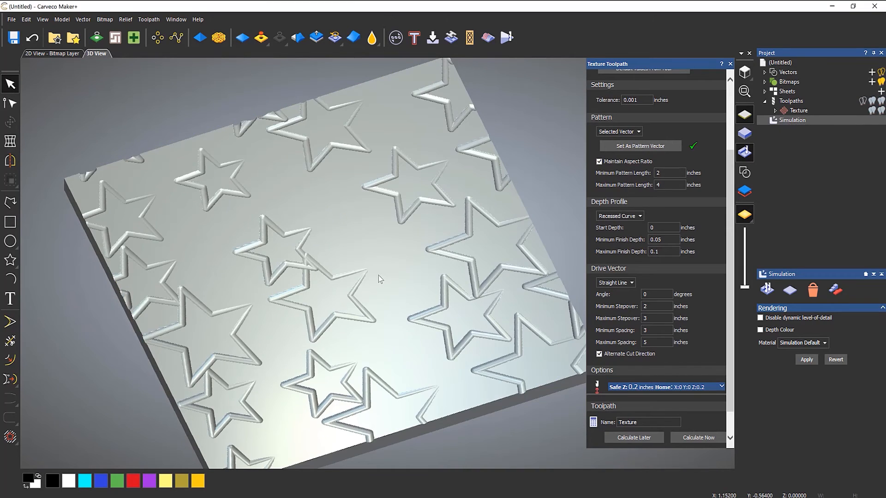
pyautogui.moveTo(378, 275); pyautogui.dragTo(355, 311)
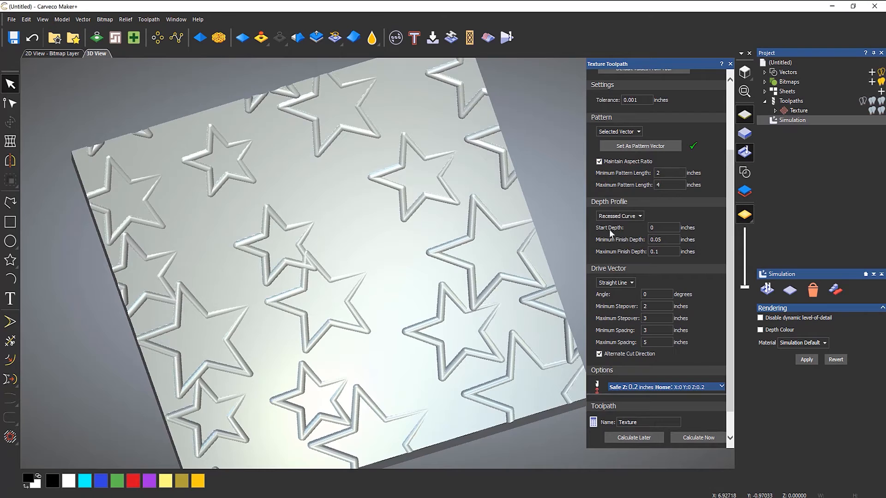
# Switch the depth profile to Selected Vector, show the vectors, assign the wavy line as the depth profile, and recalculate the toolpath.
pyautogui.click(639, 216)
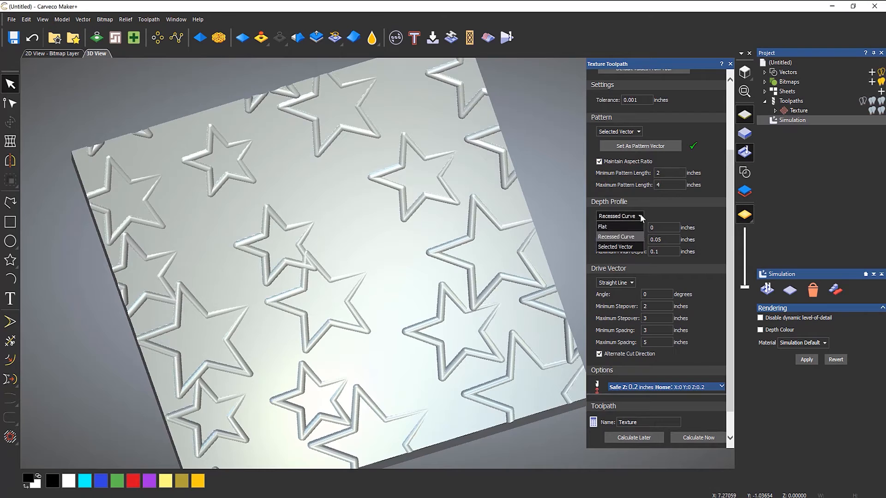
pyautogui.click(617, 248)
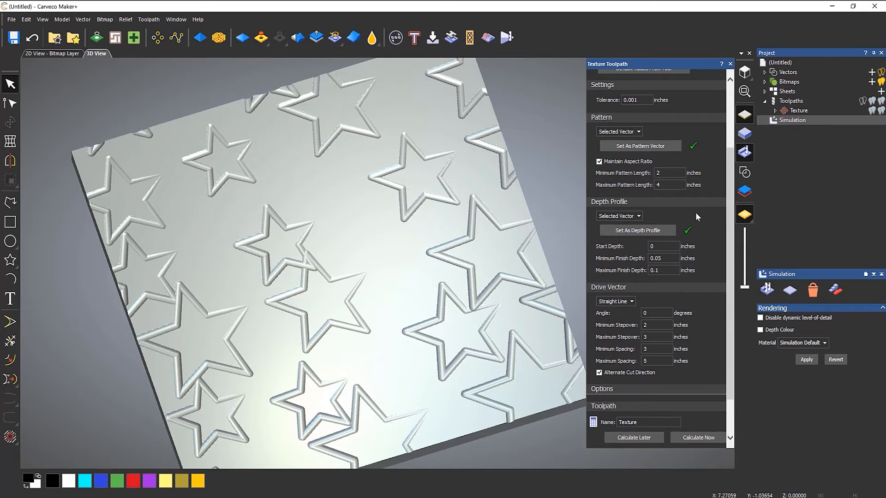
pyautogui.click(744, 172)
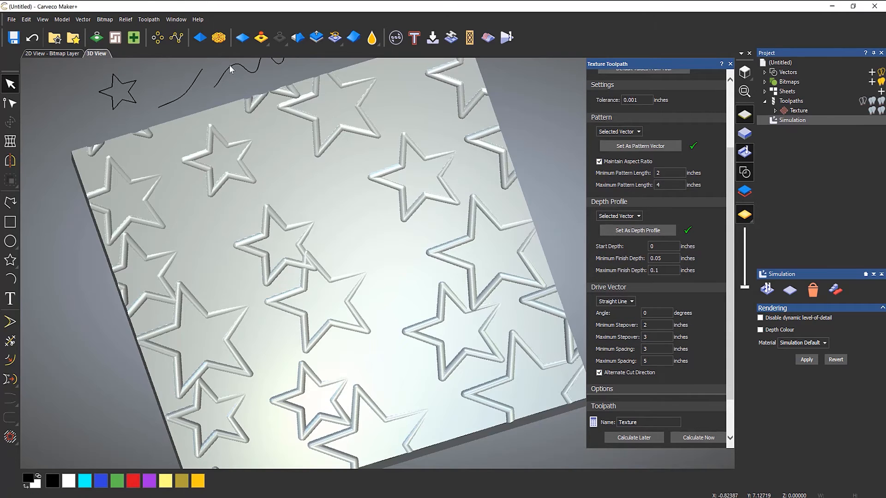
pyautogui.click(229, 68)
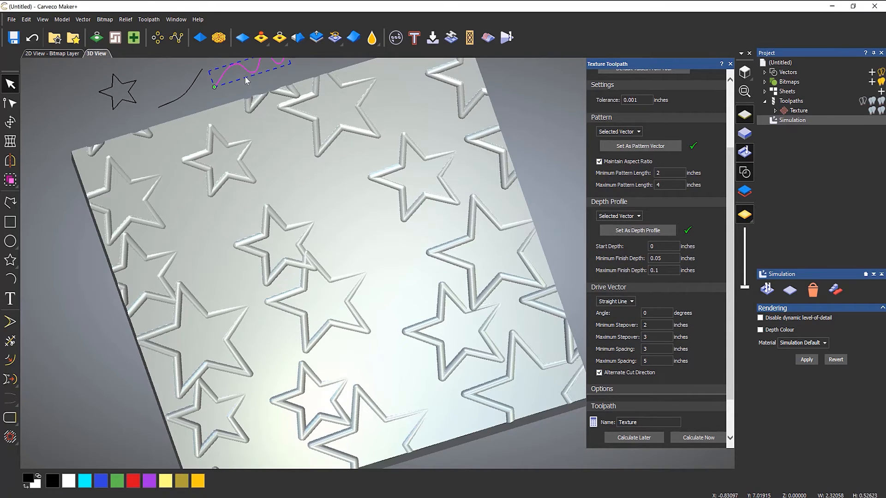
pyautogui.click(637, 231)
pyautogui.click(692, 437)
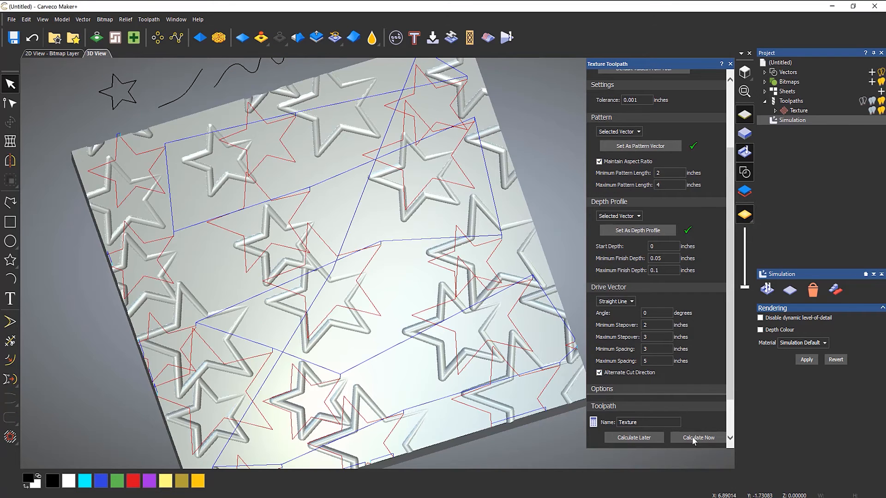
# Reset the simulation and simulate all toolpaths with the wavy line as the vector depth profile.
pyautogui.rightClick(799, 120)
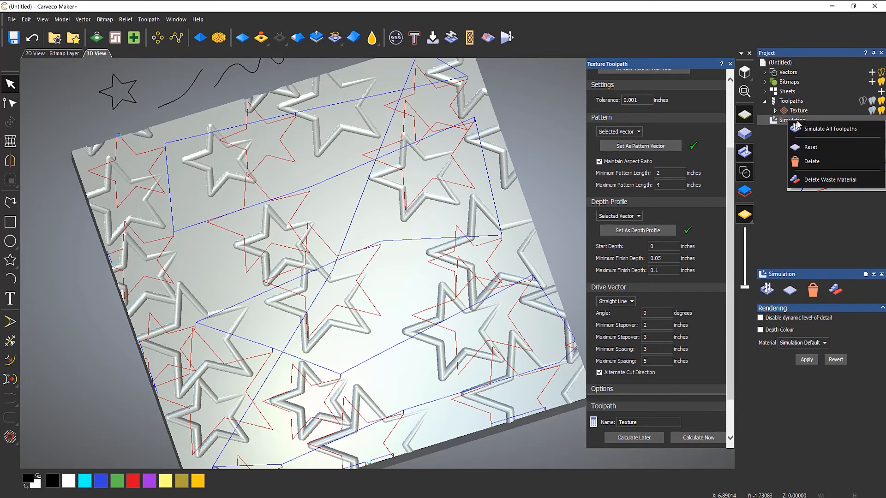
pyautogui.click(809, 146)
pyautogui.rightClick(789, 121)
pyautogui.click(809, 128)
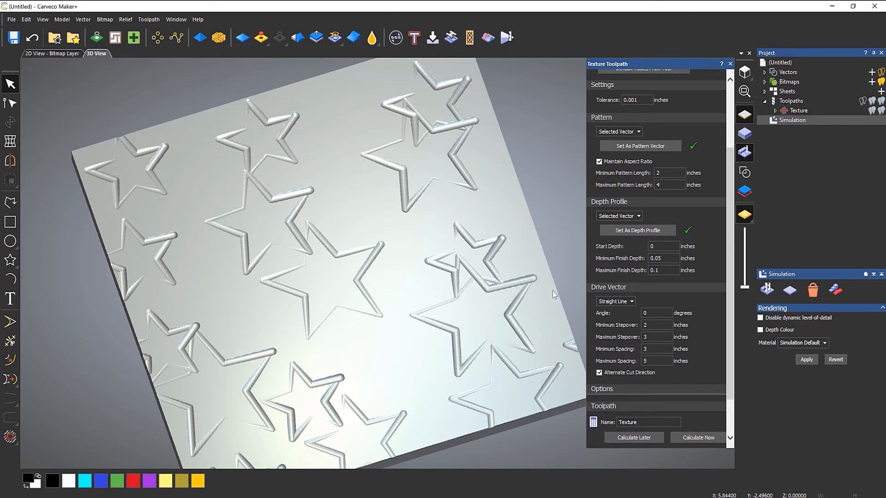
# Set the maximum pattern length to 2 inches, matching the minimum pattern length, and recalculate the texture toolpath.
pyautogui.click(649, 325)
pyautogui.doubleClick(667, 174)
pyautogui.click(663, 173)
pyautogui.moveTo(659, 174); pyautogui.dragTo(620, 172)
pyautogui.press('Tab')
pyautogui.write('2')
pyautogui.click(693, 436)
# Reset the simulation and simulate all toolpaths with the uniform 2-inch star pattern.
pyautogui.rightClick(799, 122)
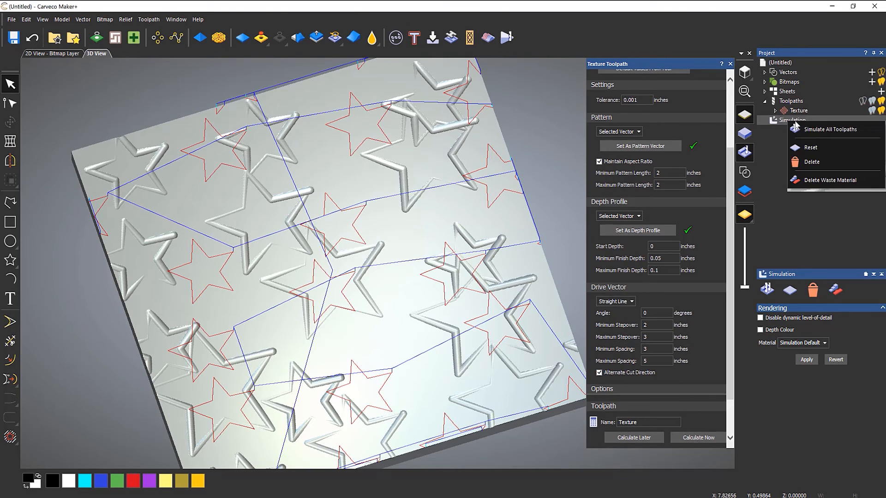
pyautogui.click(818, 147)
pyautogui.rightClick(792, 121)
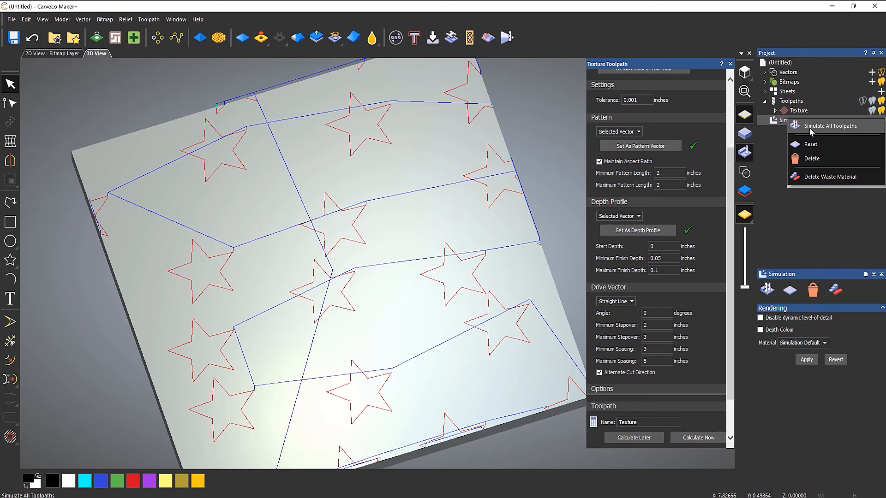
pyautogui.click(809, 127)
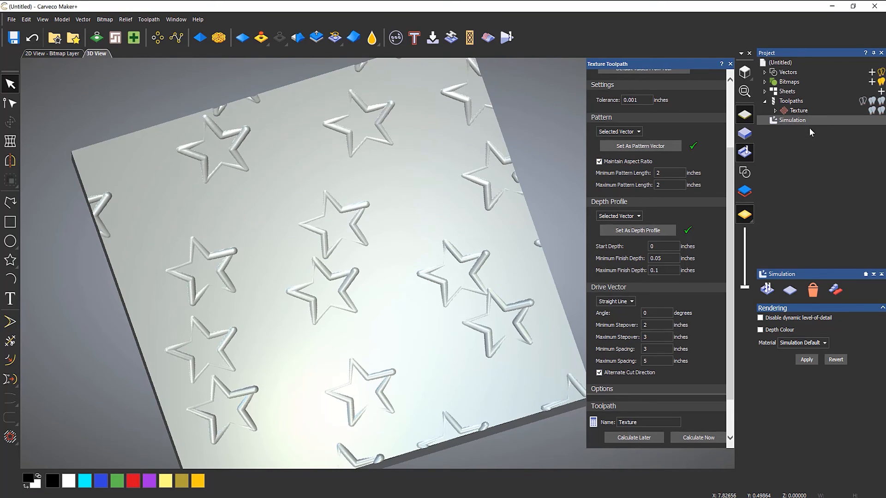
# Set the drive vector's stepover to 0.5 to 1 inch and its spacing to 1 to 2 inches, and recalculate the texture toolpath.
pyautogui.doubleClick(645, 324)
pyautogui.write('0.5')
pyautogui.press('Tab')
pyautogui.write('1')
pyautogui.press('BackSpace')
pyautogui.write('1')
pyautogui.click(654, 360)
pyautogui.press('BackSpace')
pyautogui.write('2')
pyautogui.click(711, 438)
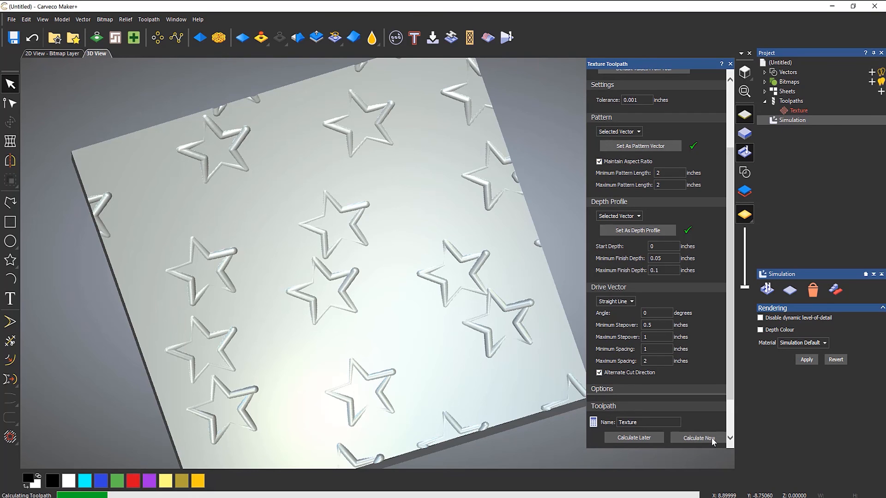
# Reset the simulation, simulate all toolpaths with the 0.5 to 1 inch stepover and 1 to 2 inch spacing, and inspect the dense star texture.
pyautogui.rightClick(783, 122)
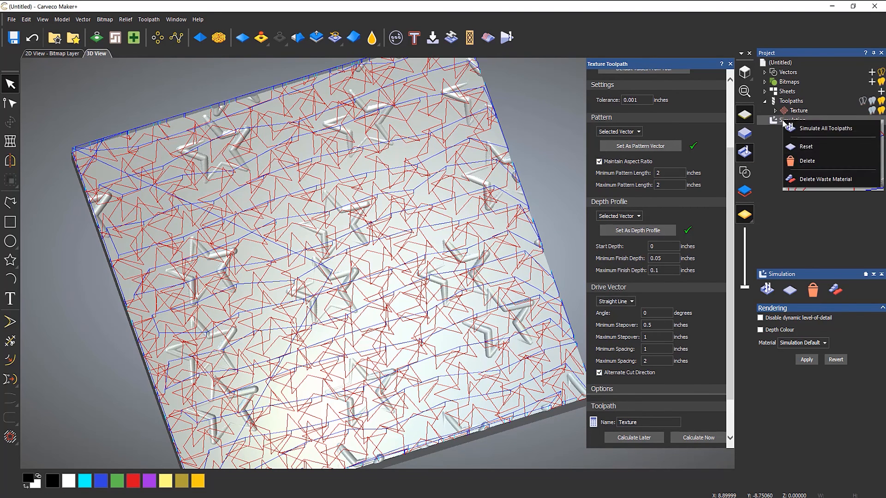
pyautogui.click(805, 147)
pyautogui.rightClick(790, 122)
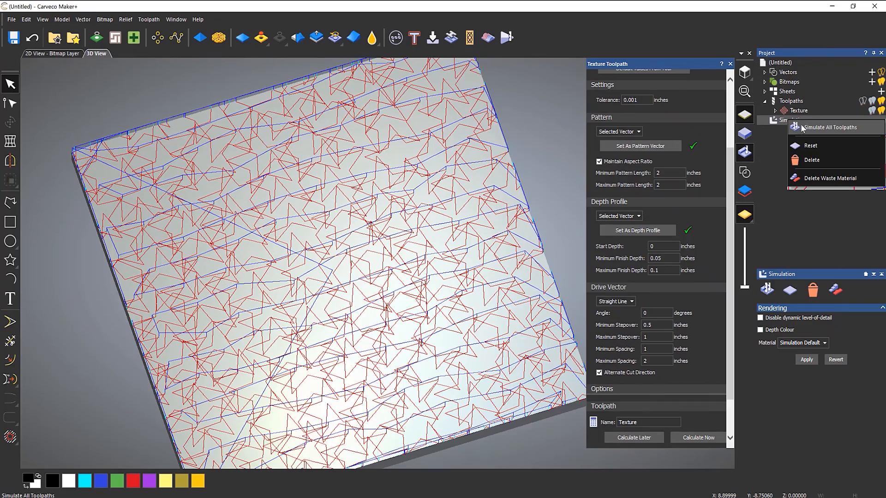
pyautogui.click(801, 125)
pyautogui.moveTo(470, 244); pyautogui.dragTo(418, 249)
pyautogui.scroll(3, 418, 249)
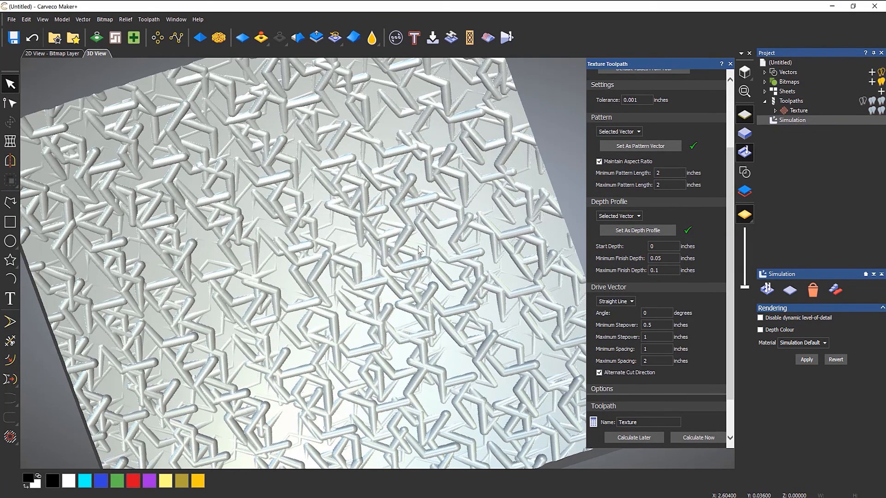